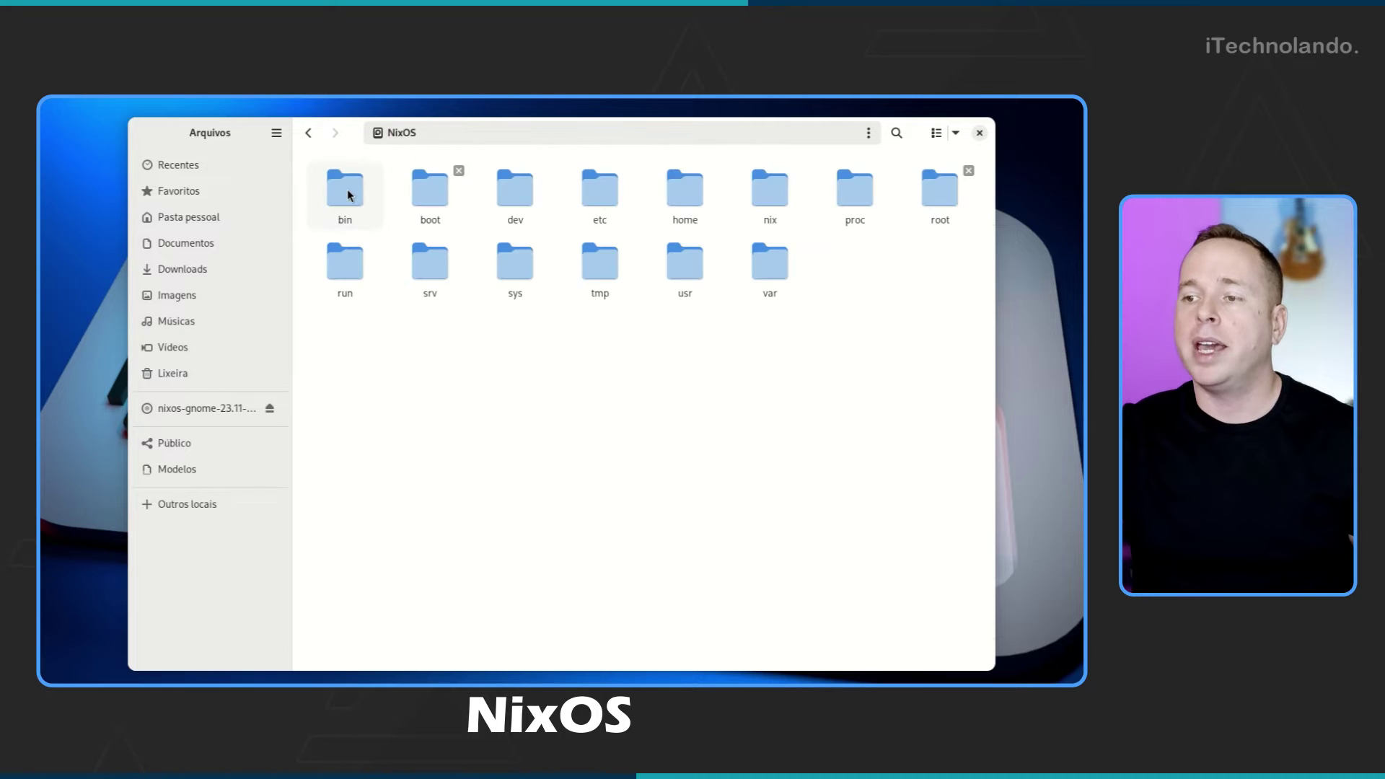
# Go to the /etc/nixos folder containing configuration.nix and open a console at that location
pyautogui.doubleClick(581, 206)
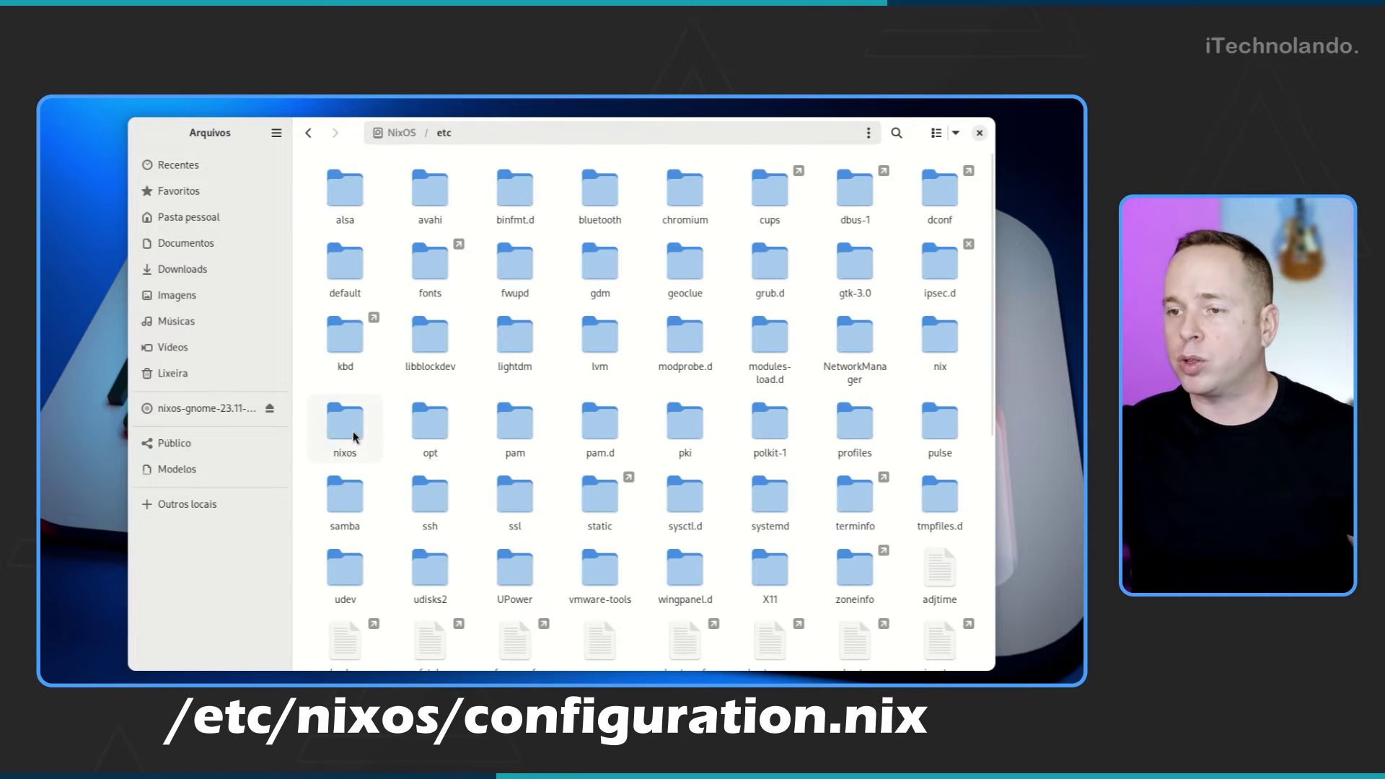
pyautogui.doubleClick(355, 437)
pyautogui.click(363, 214)
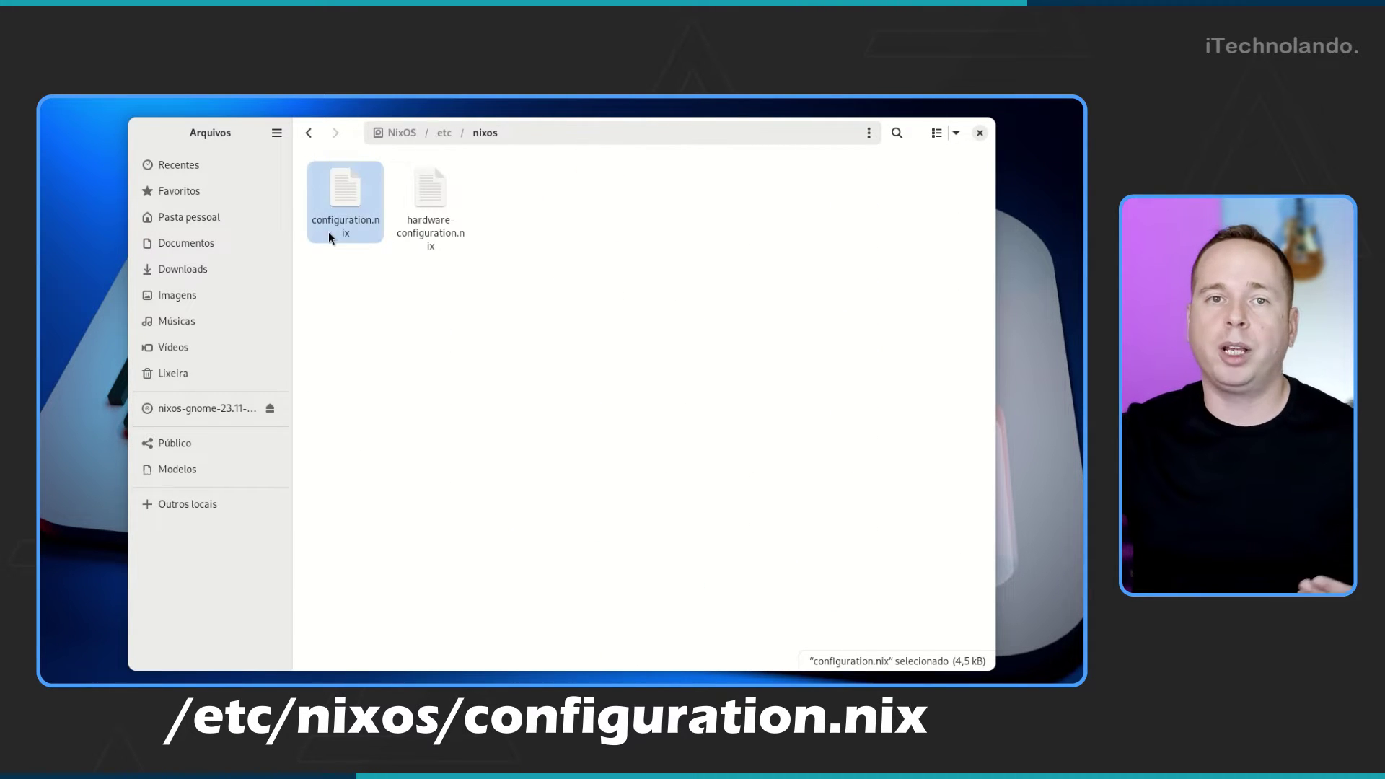
pyautogui.rightClick(420, 293)
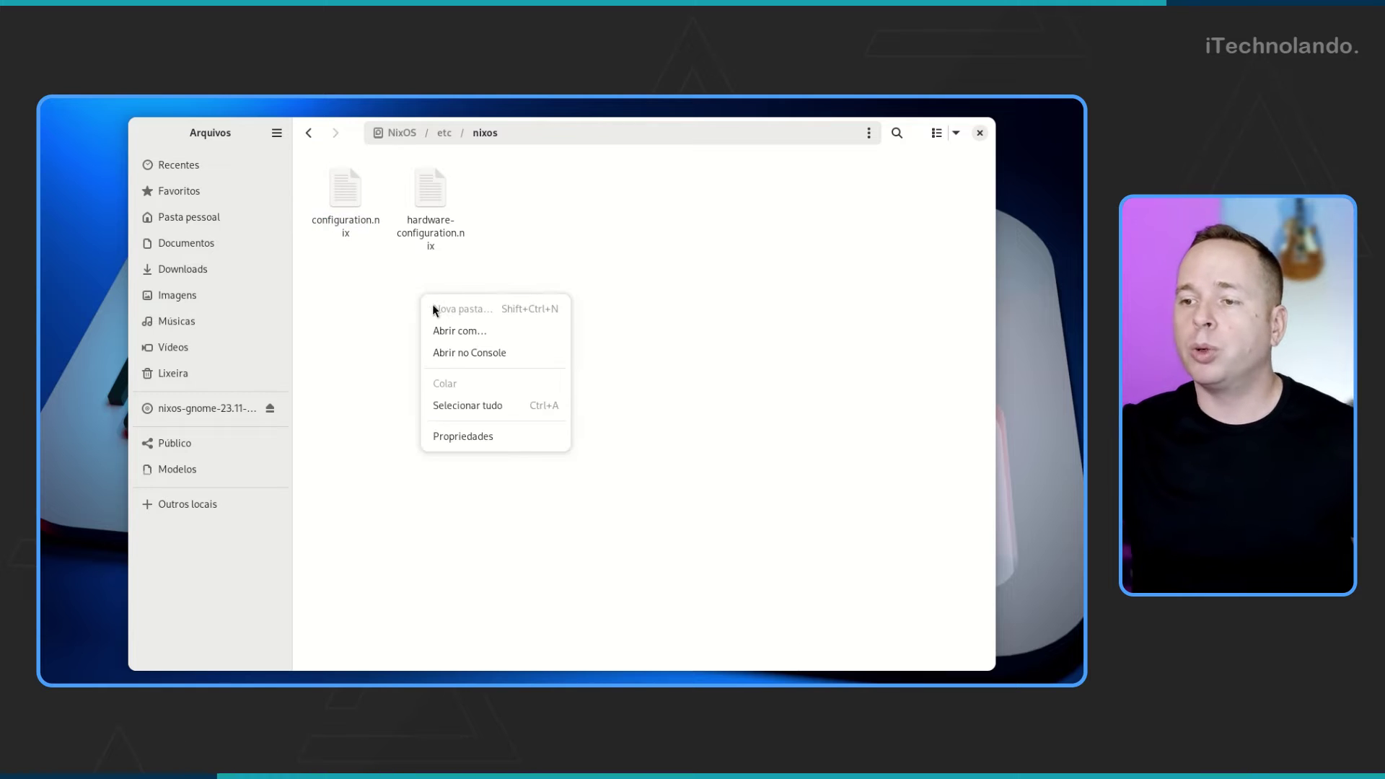
pyautogui.click(485, 352)
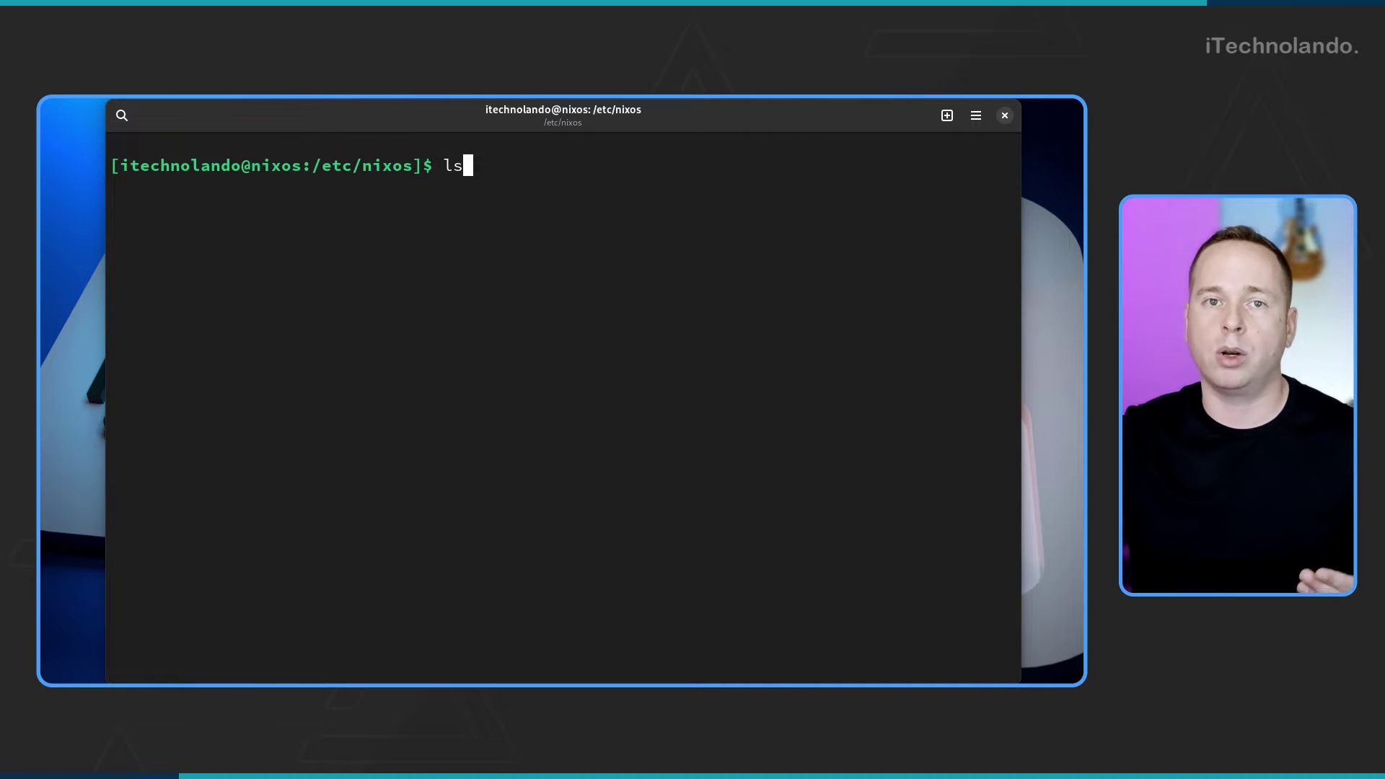
# List the folder's files and open configuration.nix with sudo nano, authenticating with the account password
pyautogui.press('Return')
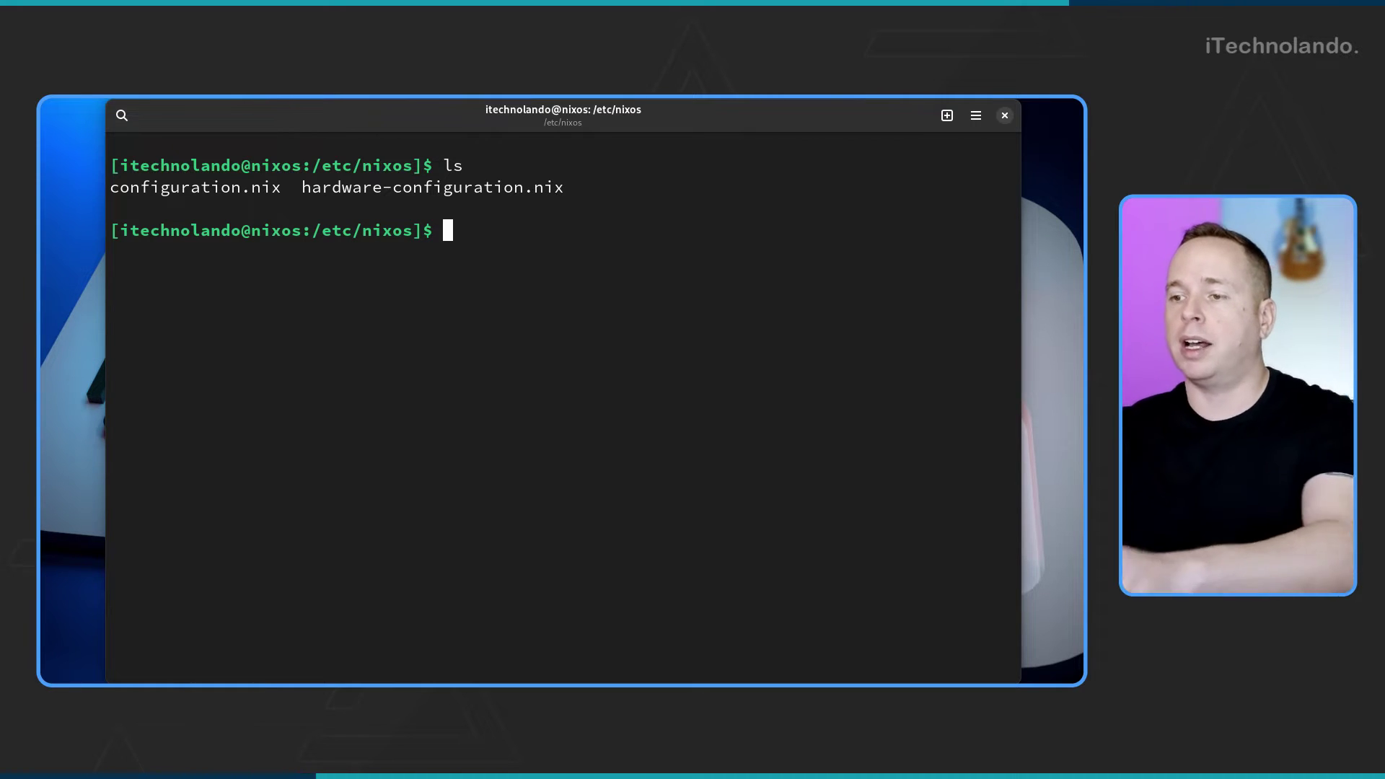
pyautogui.write('sudo nano configuratio')
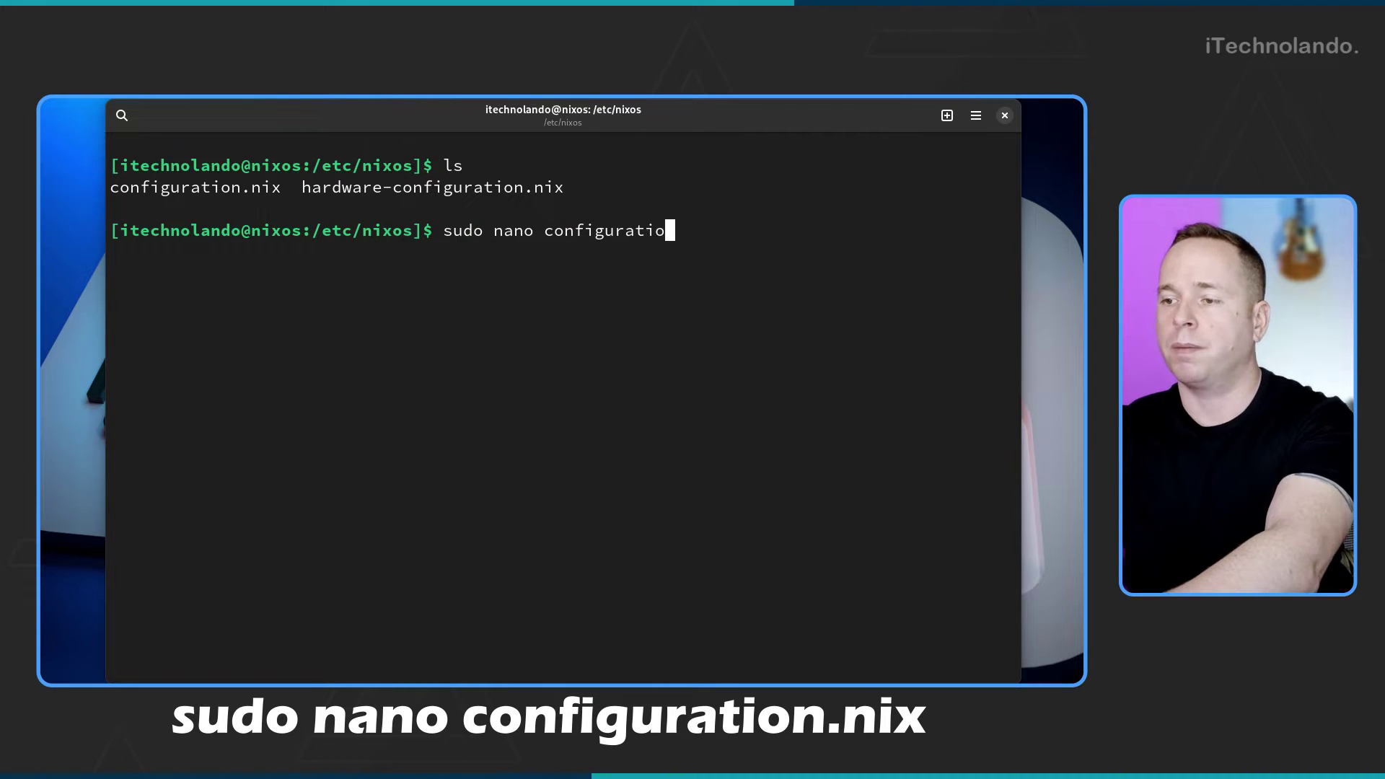
pyautogui.write('n.nix')
pyautogui.press('Return')
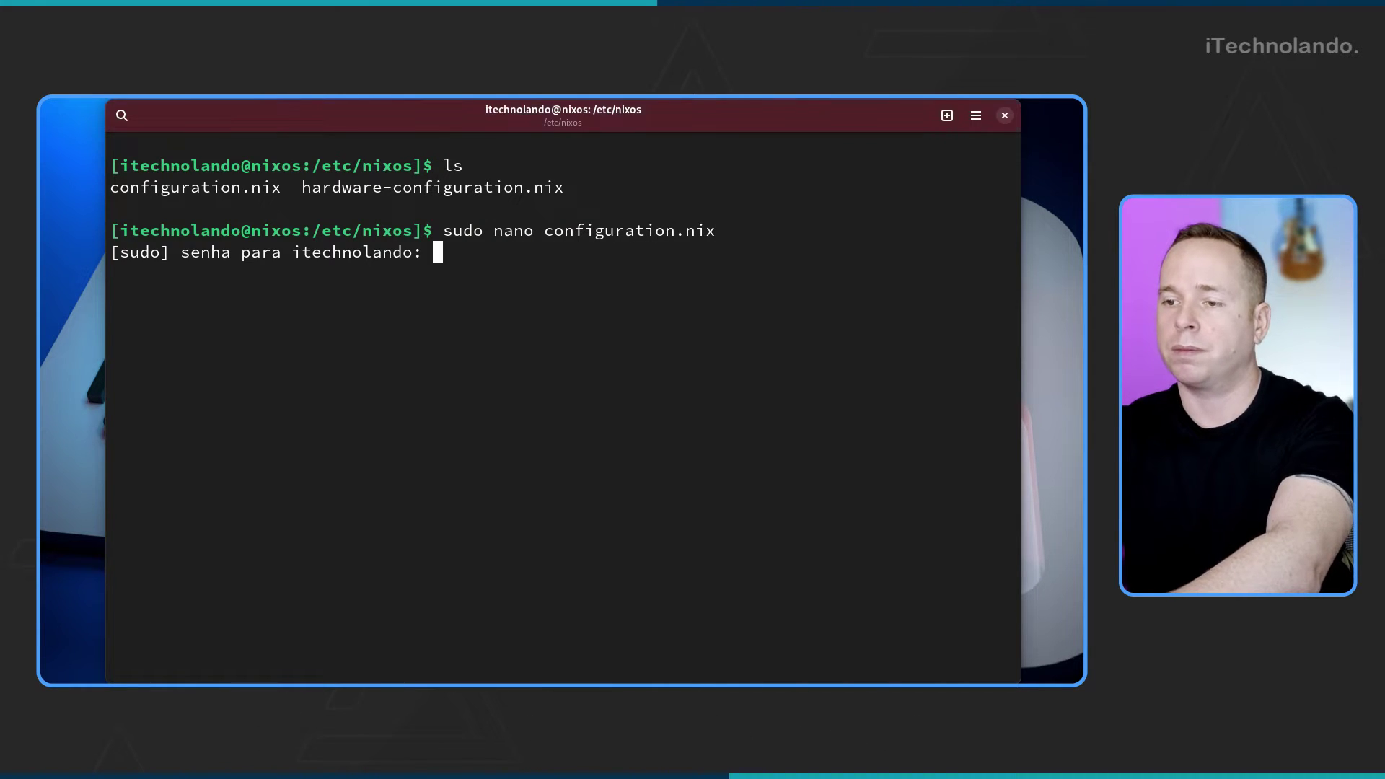
pyautogui.press('Return')
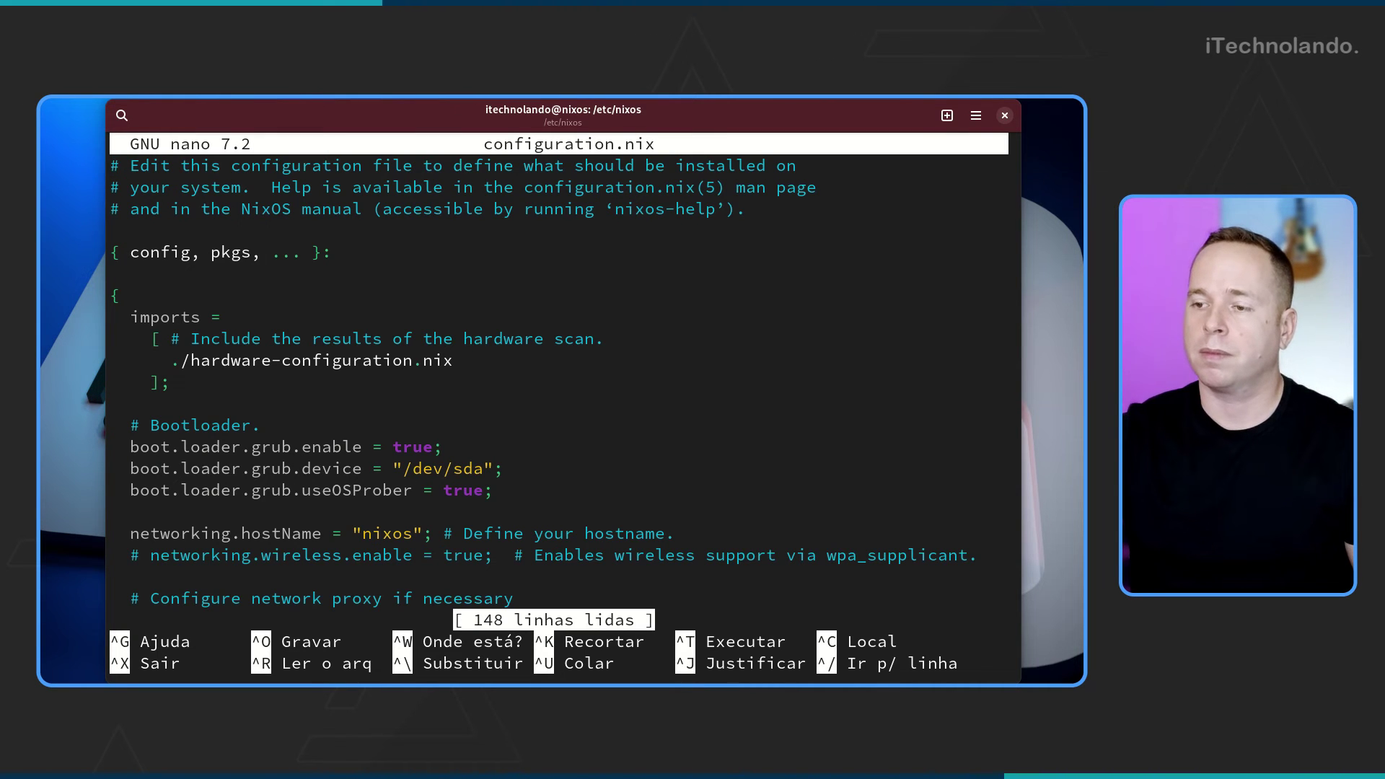
# Review the configuration from the bootloader to the printing section and highlight the services.flatpak.enable = true; line
pyautogui.press('Down')
pyautogui.press('Down')
pyautogui.press('Down')
pyautogui.press('Down')
pyautogui.press('Down')
pyautogui.press('Down')
pyautogui.press('Down')
pyautogui.press('Down')
pyautogui.press('Down')
pyautogui.press('Down')
pyautogui.press('Down')
pyautogui.press('Down')
pyautogui.press('Down')
pyautogui.press('Down')
pyautogui.press('Down')
pyautogui.press('Down')
pyautogui.press('Down')
pyautogui.press('Down')
pyautogui.press('Down')
pyautogui.press('Down')
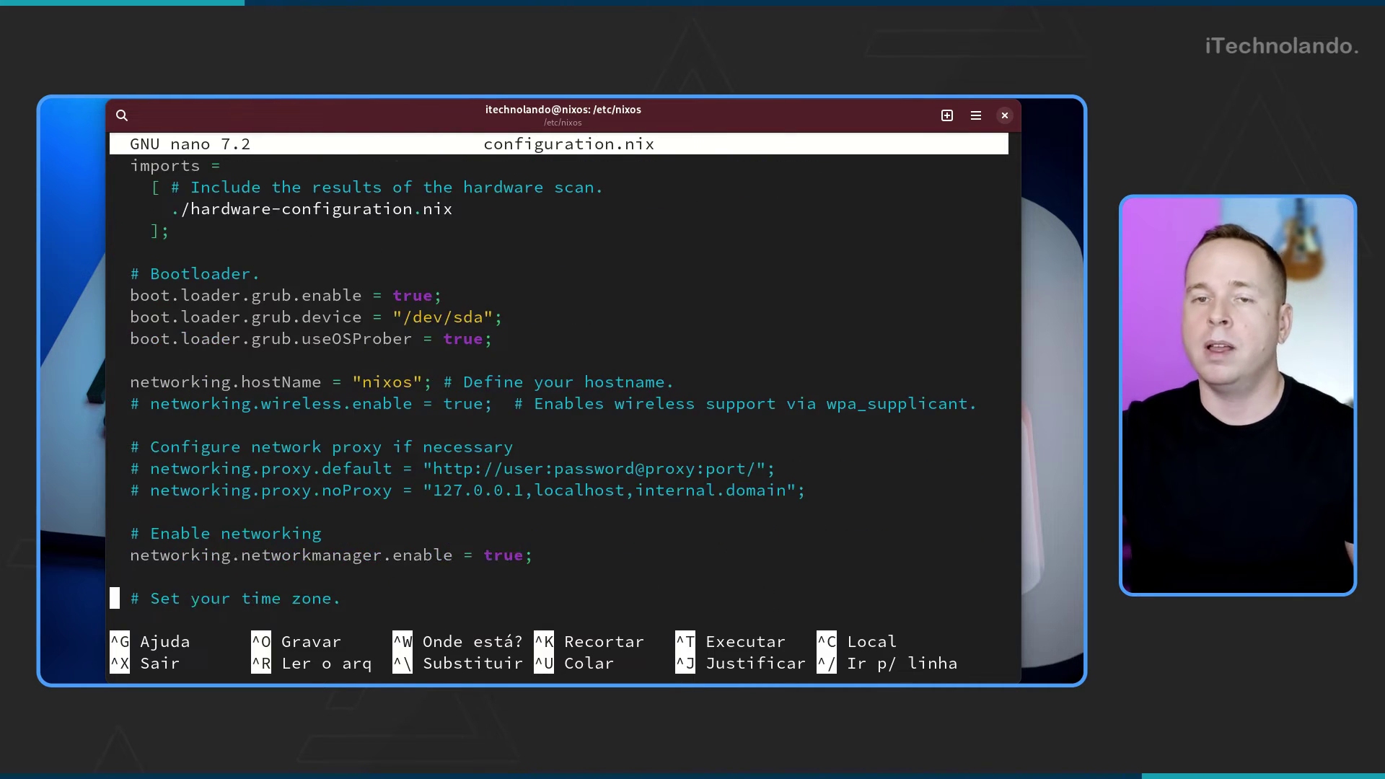
pyautogui.press('Down')
pyautogui.press('Down')
pyautogui.press('Down')
pyautogui.press('Down')
pyautogui.press('Down')
pyautogui.press('Down')
pyautogui.press('Down')
pyautogui.press('Down')
pyautogui.press('Down')
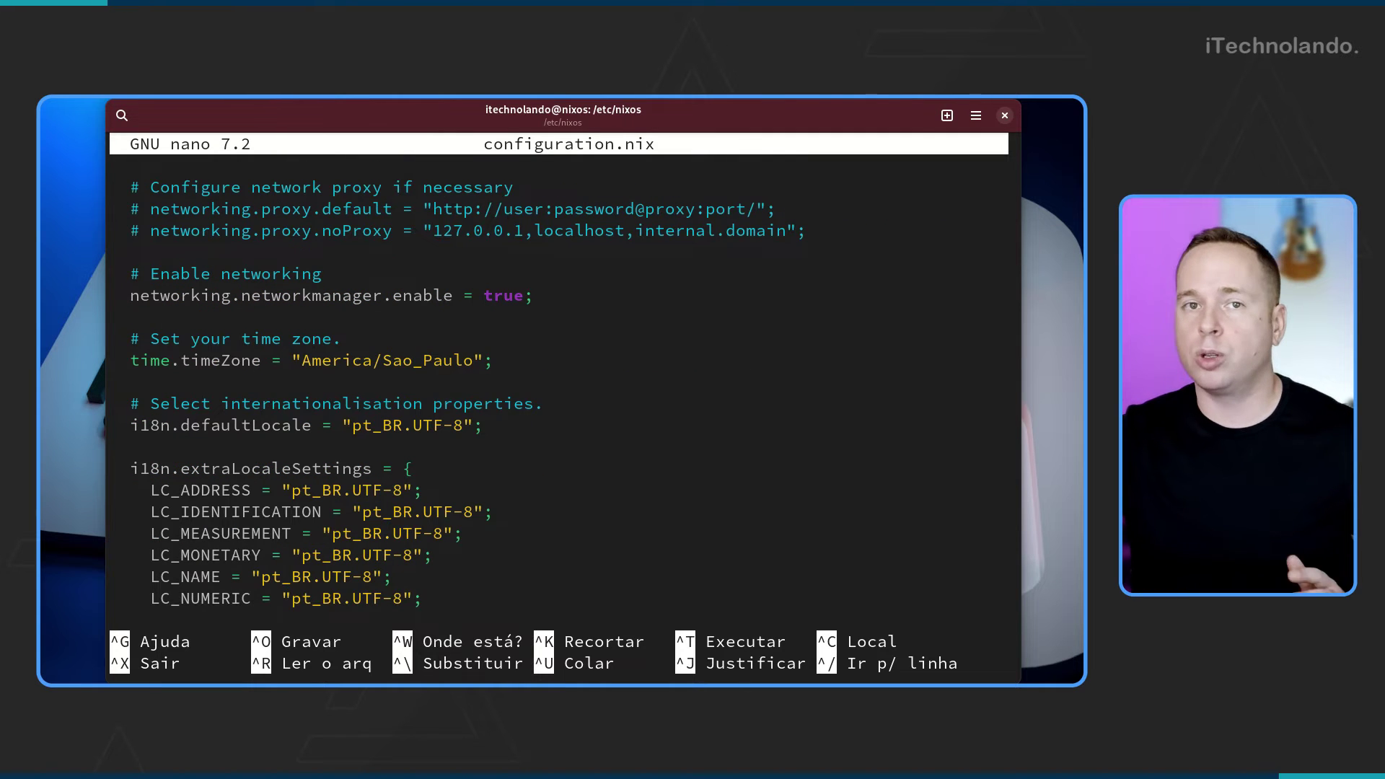
pyautogui.press('Down')
pyautogui.press('Down')
pyautogui.press('Down')
pyautogui.press('Down')
pyautogui.press('Down')
pyautogui.press('Down')
pyautogui.press('Down')
pyautogui.press('Down')
pyautogui.press('Down')
pyautogui.press('Down')
pyautogui.press('Down')
pyautogui.press('Down')
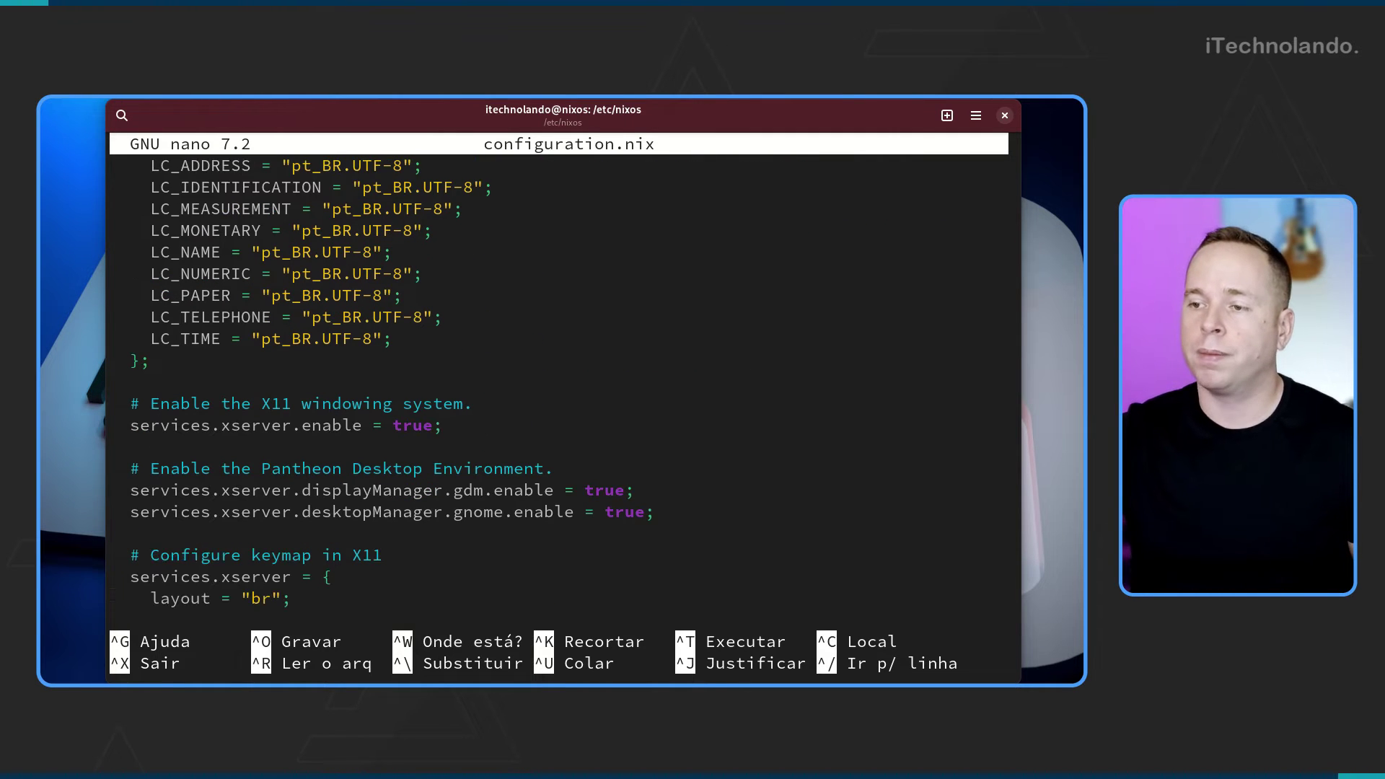
pyautogui.press('Down')
pyautogui.press('Down')
pyautogui.press('Down')
pyautogui.press('Down')
pyautogui.press('Down')
pyautogui.press('Down')
pyautogui.press('Down')
pyautogui.press('Down')
pyautogui.press('Down')
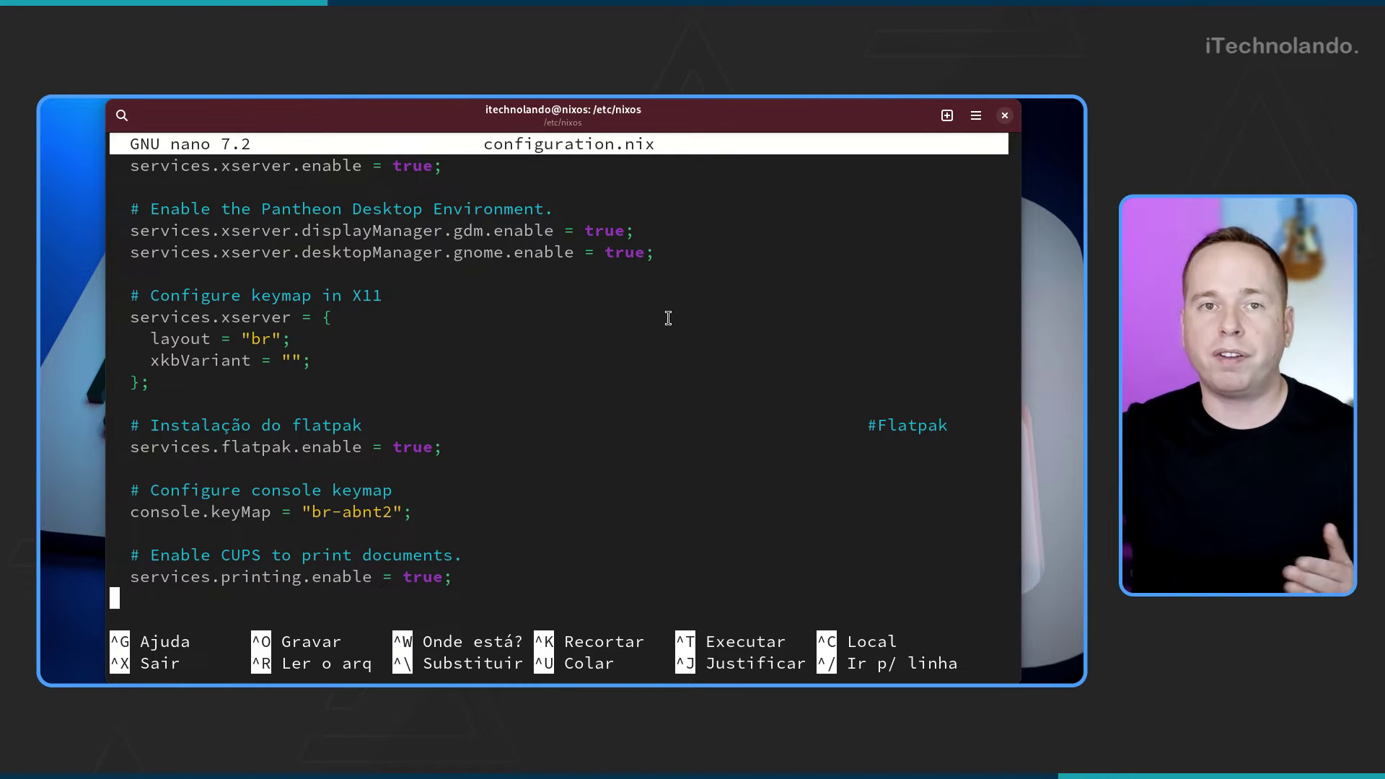
pyautogui.moveTo(472, 449); pyautogui.dragTo(115, 445)
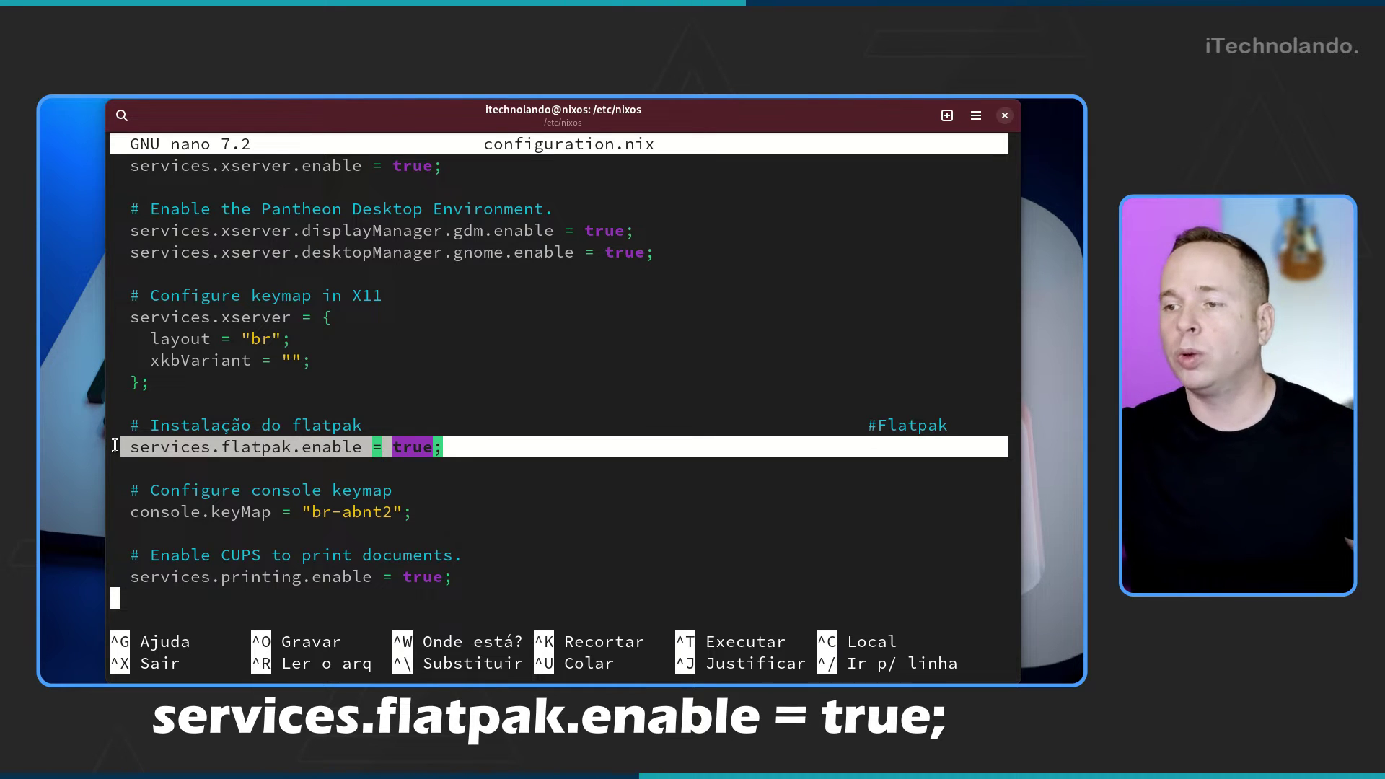
# Uncomment thunderbird in the user account's packages list by removing its leading # and one space
pyautogui.scroll(-6, 116, 445)
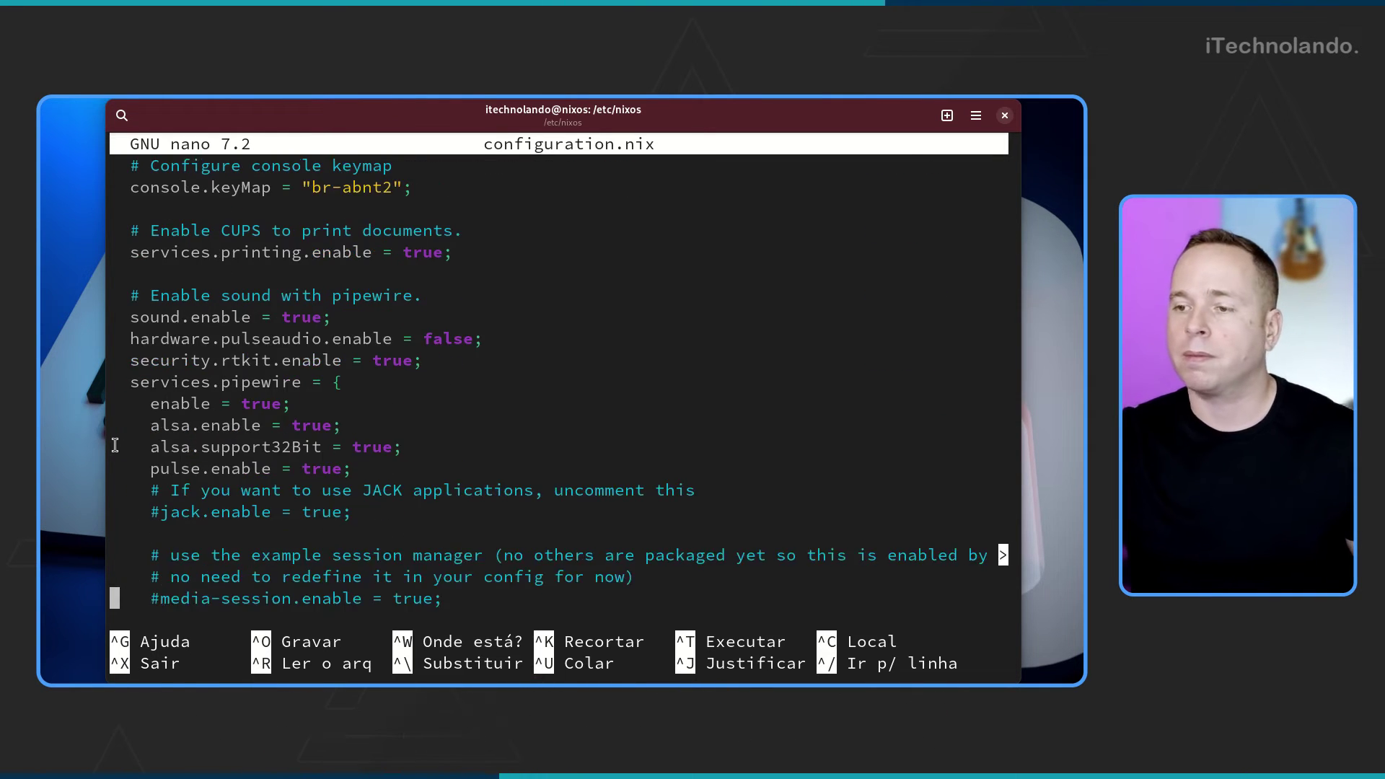
pyautogui.scroll(-1, 116, 446)
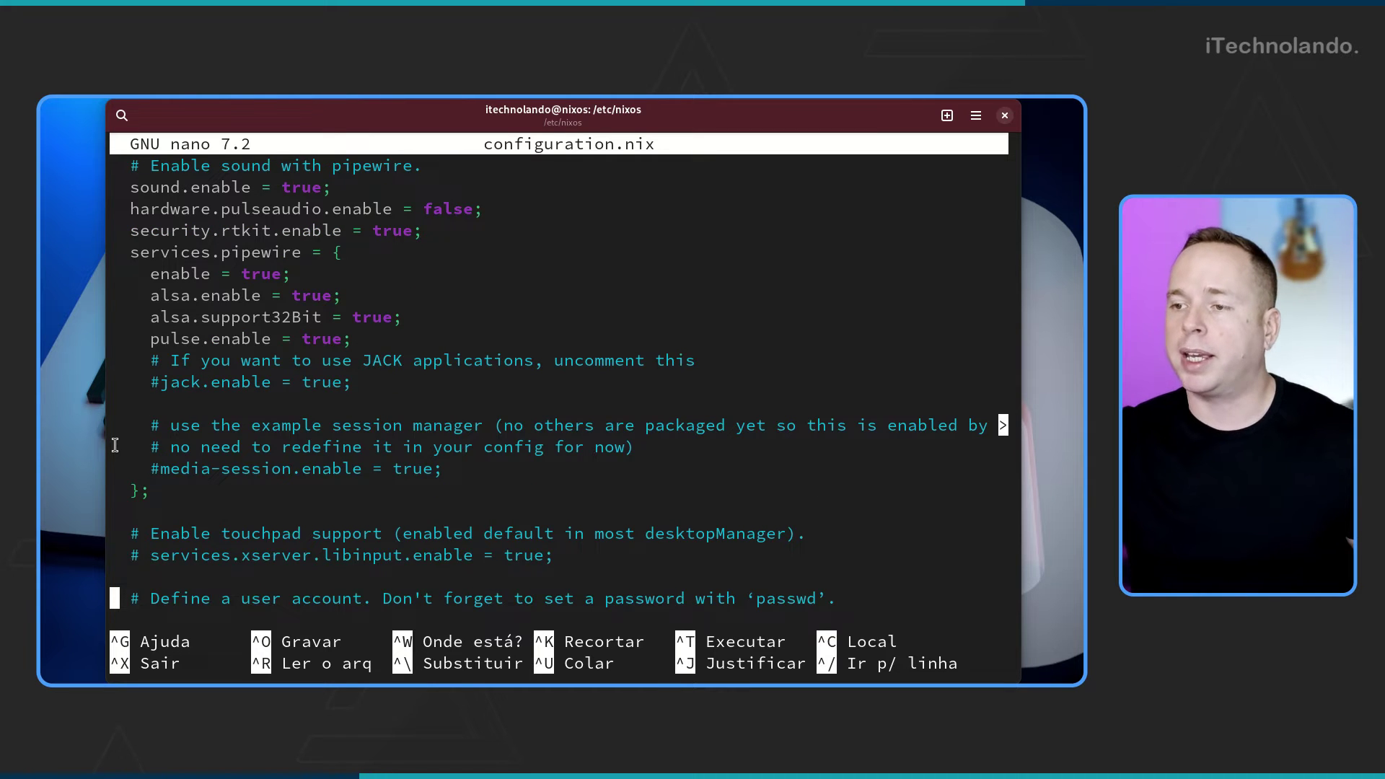
pyautogui.scroll(-4, 115, 445)
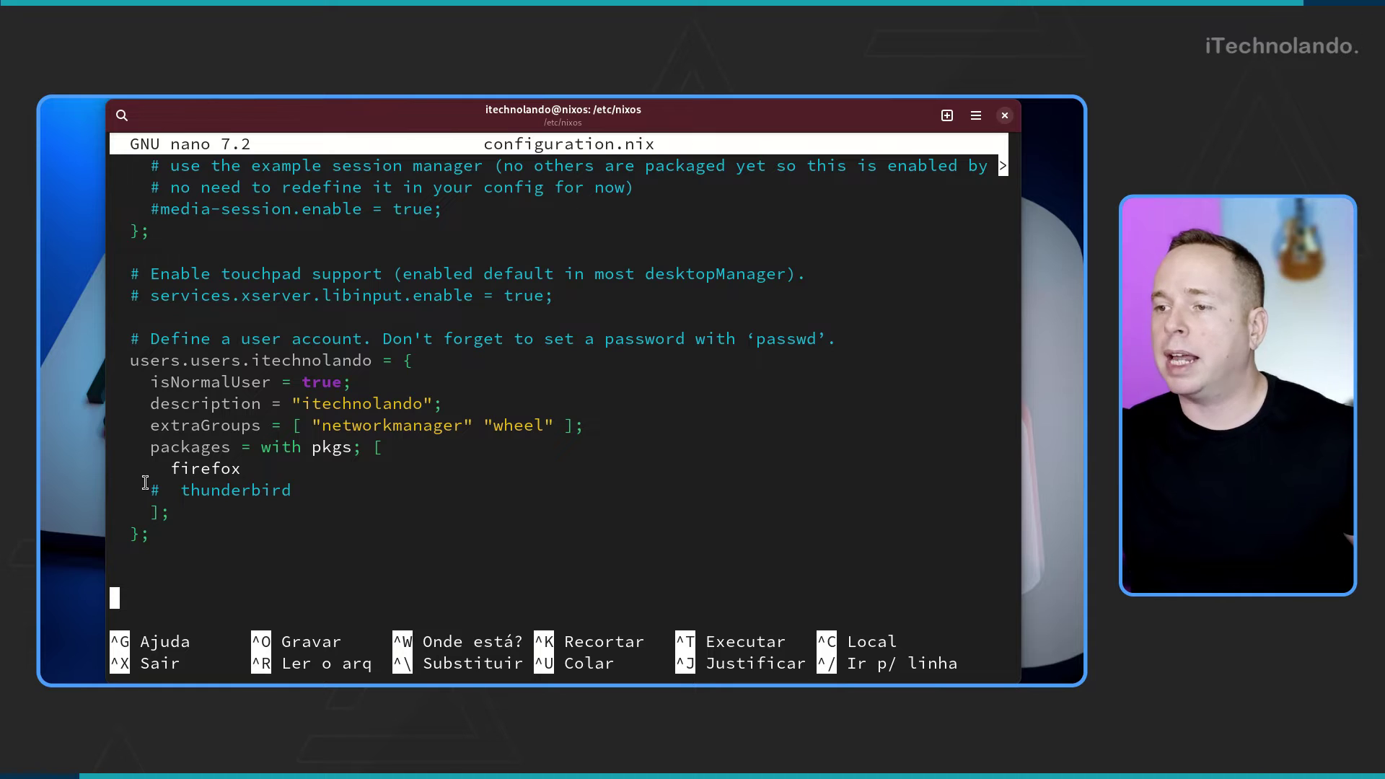
pyautogui.moveTo(146, 482); pyautogui.dragTo(324, 494)
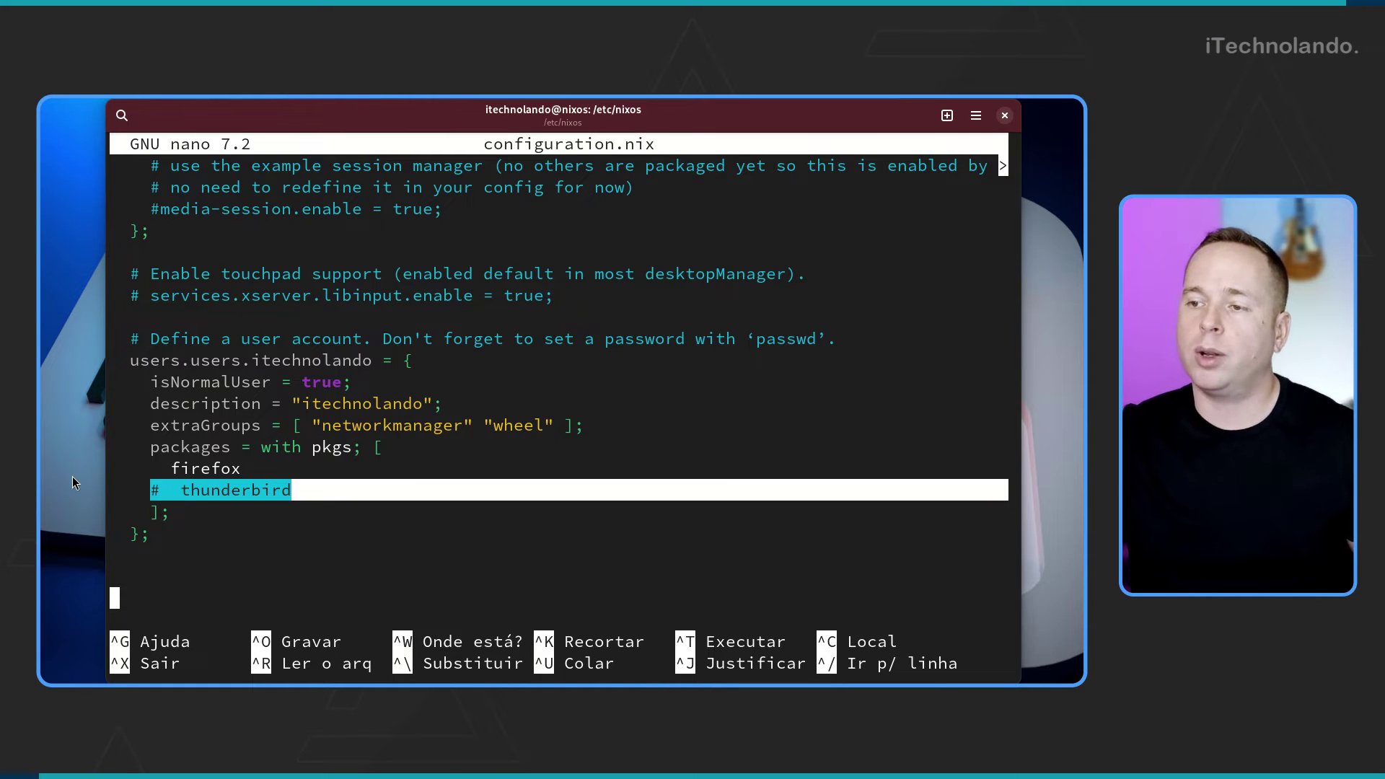
pyautogui.press('Up')
pyautogui.press('Up')
pyautogui.press('Up')
pyautogui.press('Up')
pyautogui.press('Up')
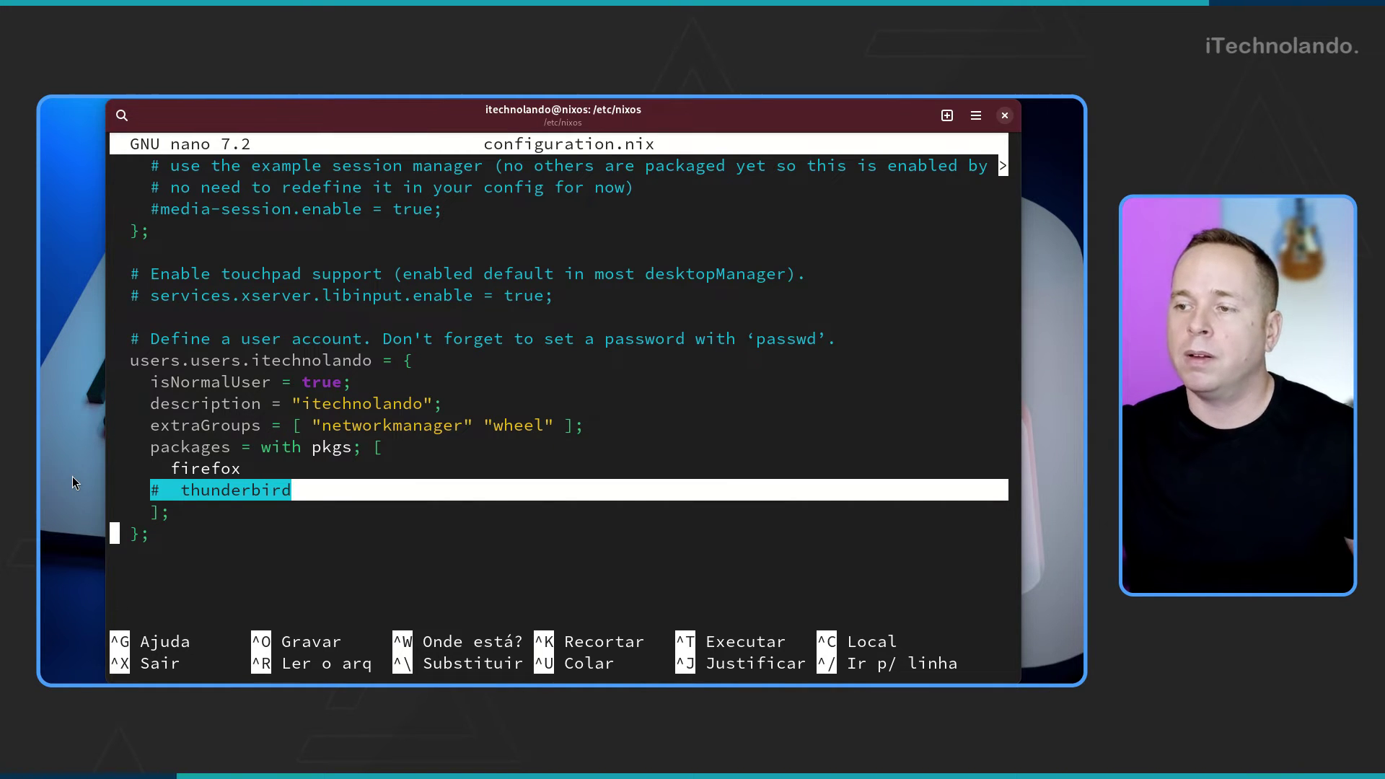
pyautogui.press('Right')
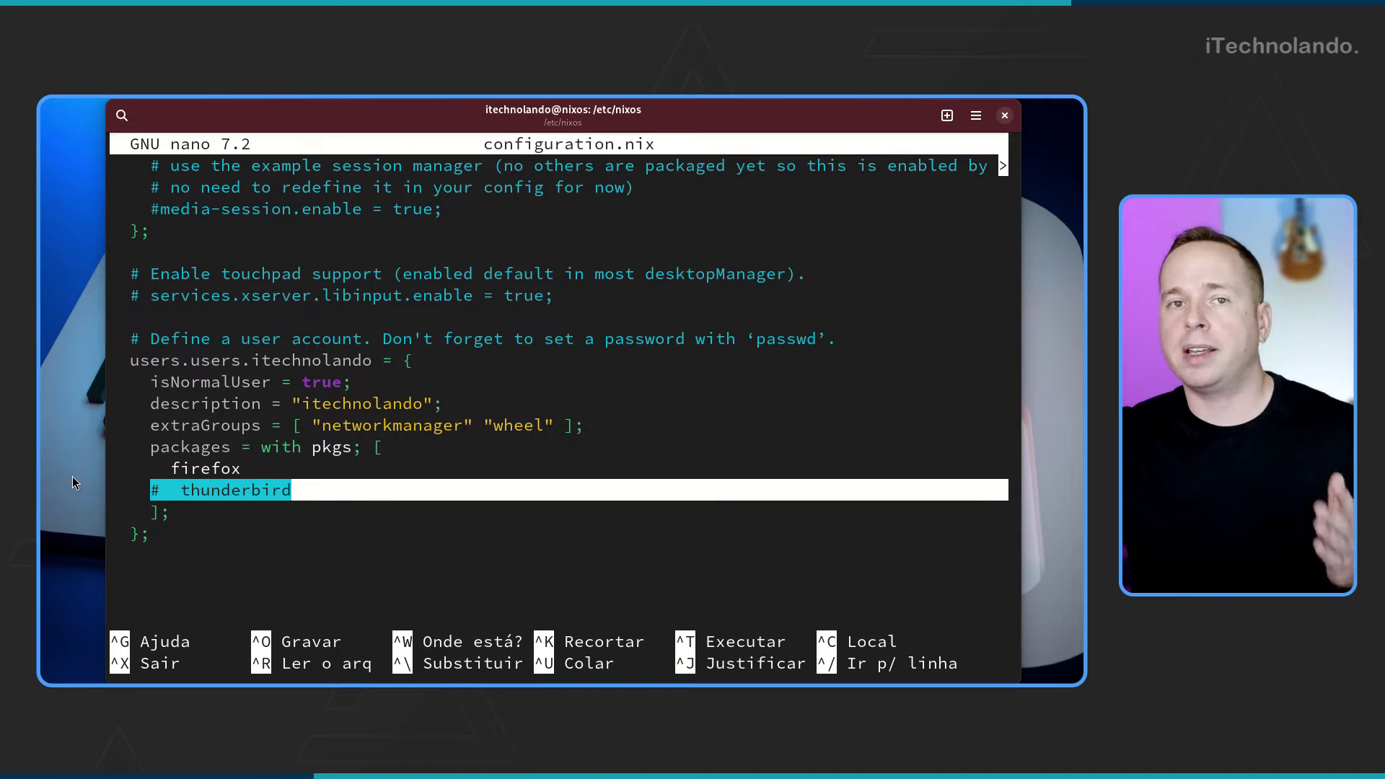
pyautogui.press('Delete')
pyautogui.press('Delete')
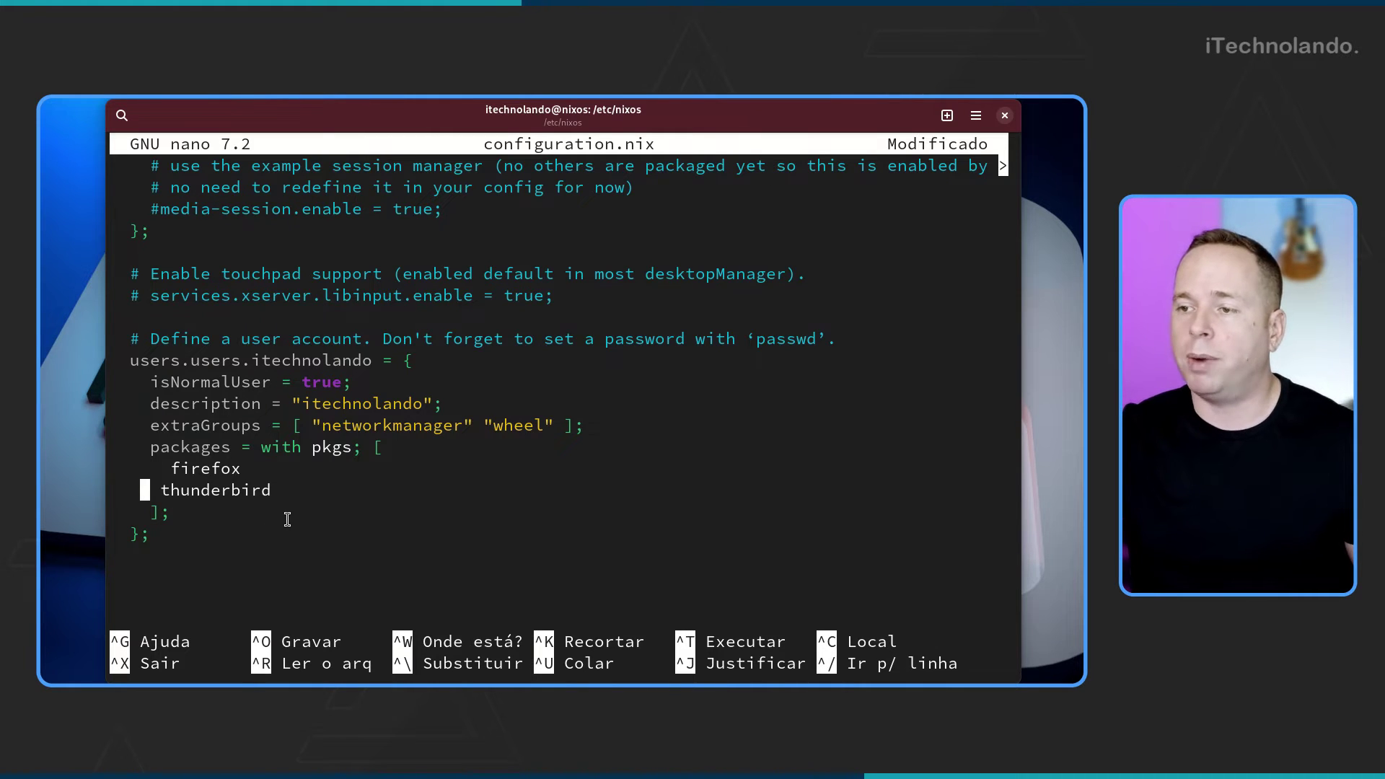
# Examine the environment.systemPackages list and highlight the pkgs. prefix before gedit
pyautogui.scroll(-3, 287, 519)
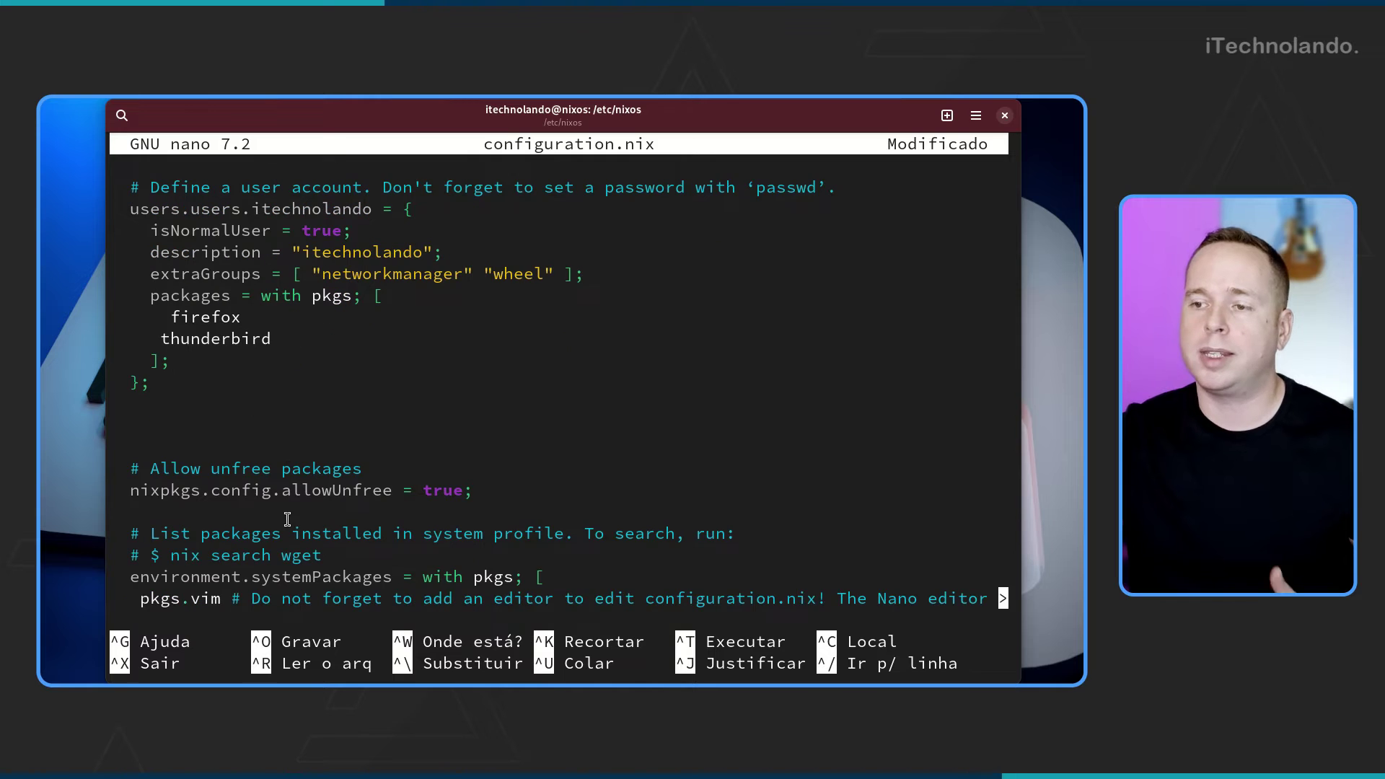
pyautogui.scroll(-2, 287, 519)
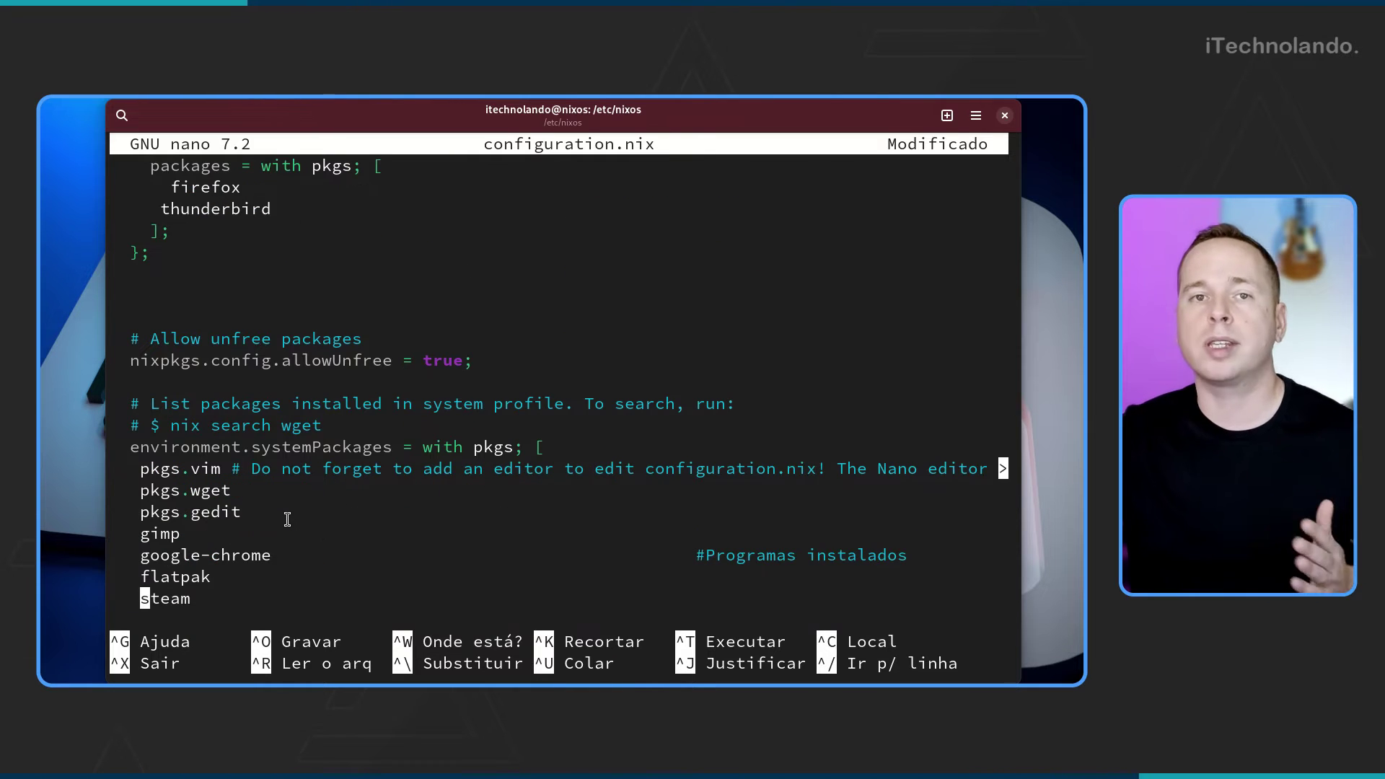
pyautogui.scroll(-1, 288, 519)
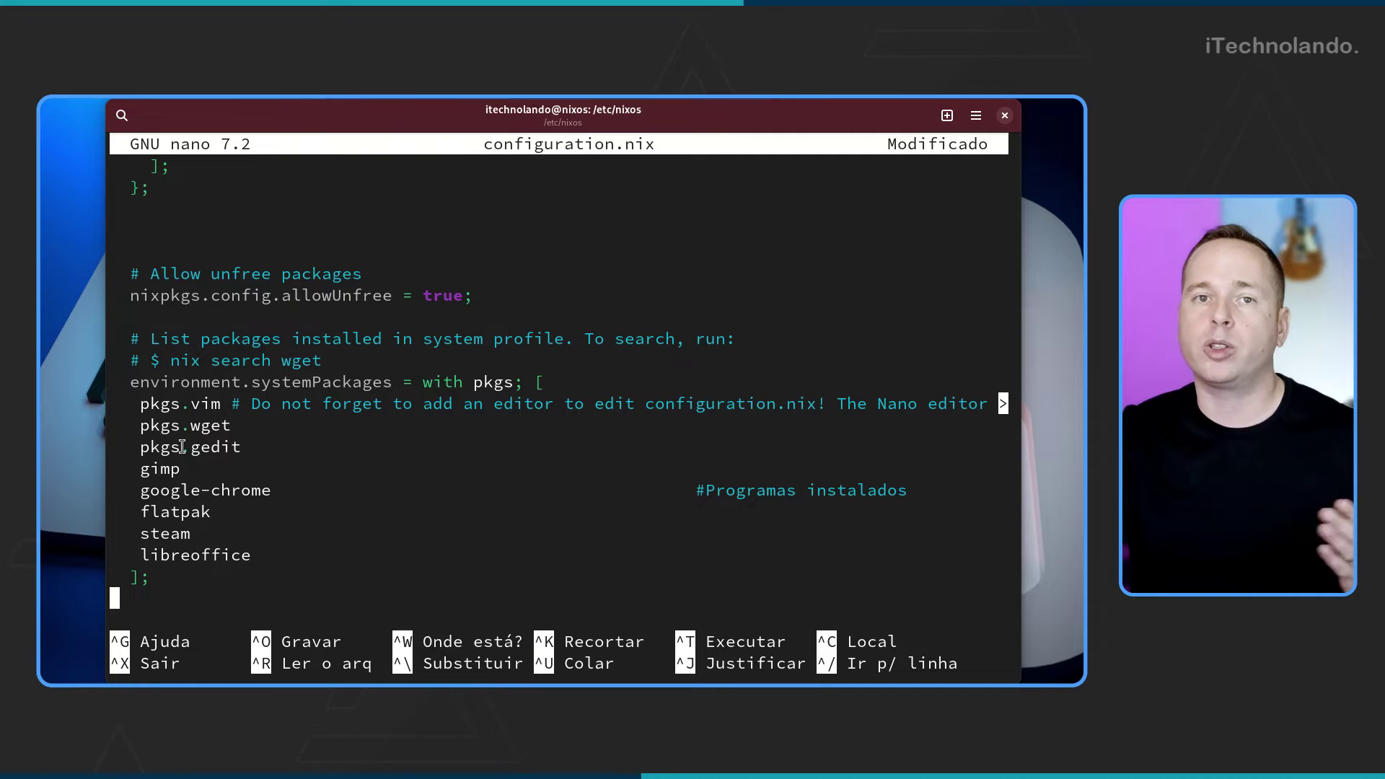
pyautogui.moveTo(166, 447); pyautogui.dragTo(135, 447)
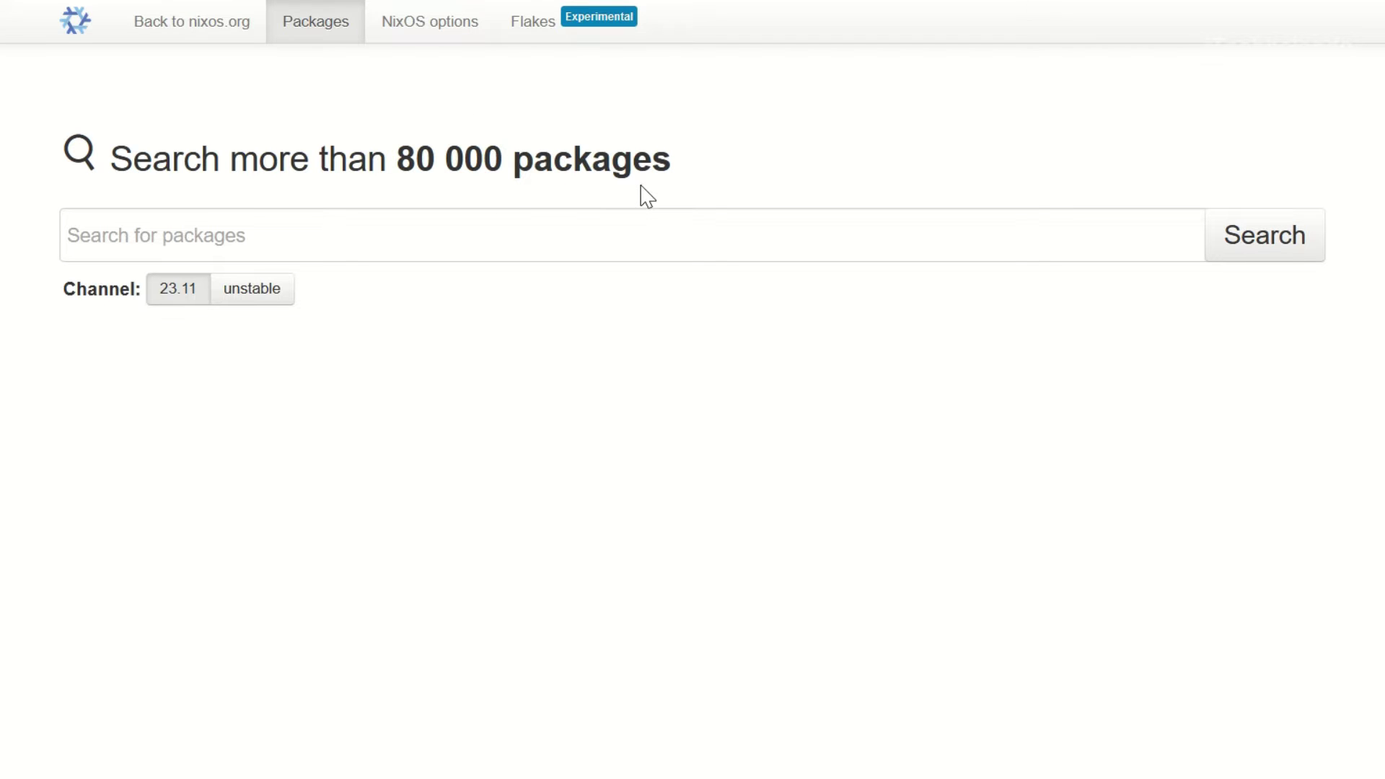
# Look up gimp on the NixOS package search site and examine its NixOS Configuration and nix-env install instructions
pyautogui.write('p')
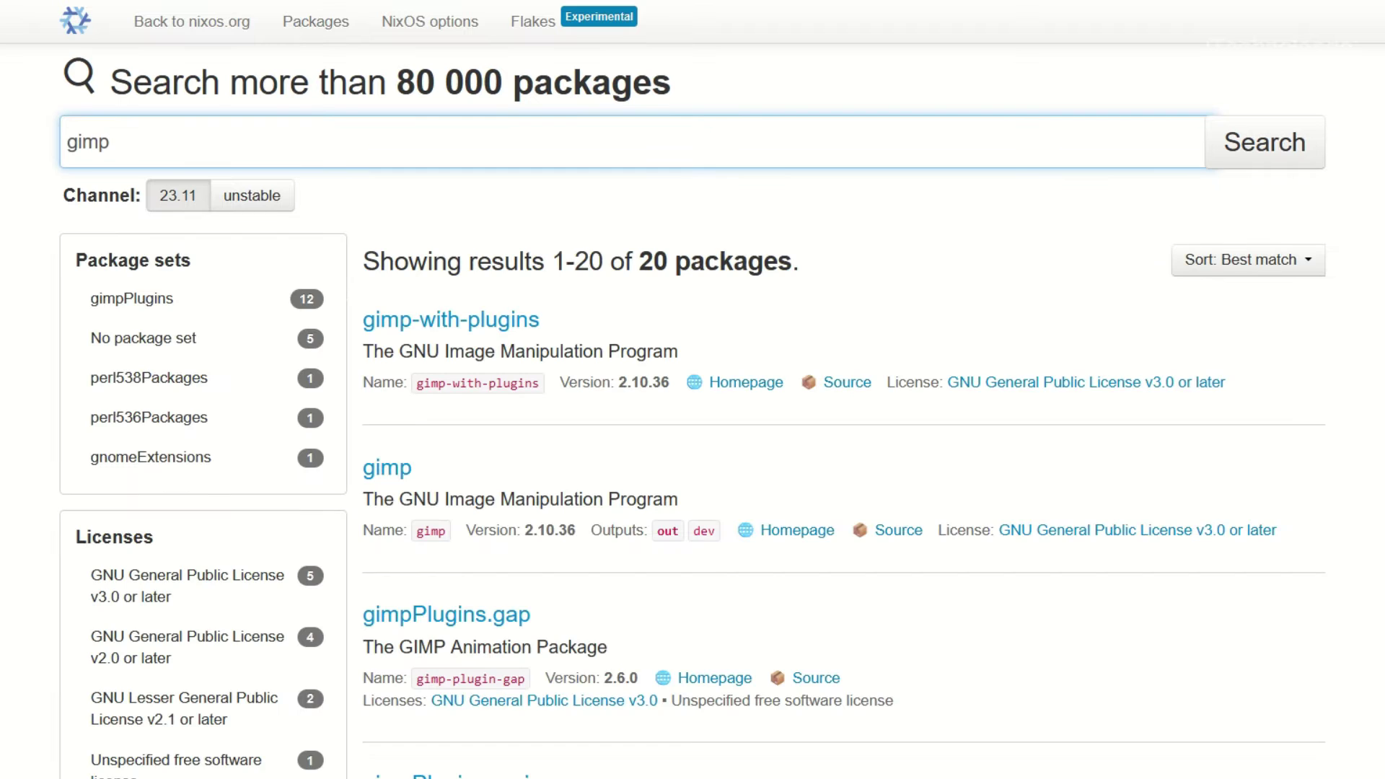
pyautogui.click(465, 461)
pyautogui.scroll(-3, 1203, 643)
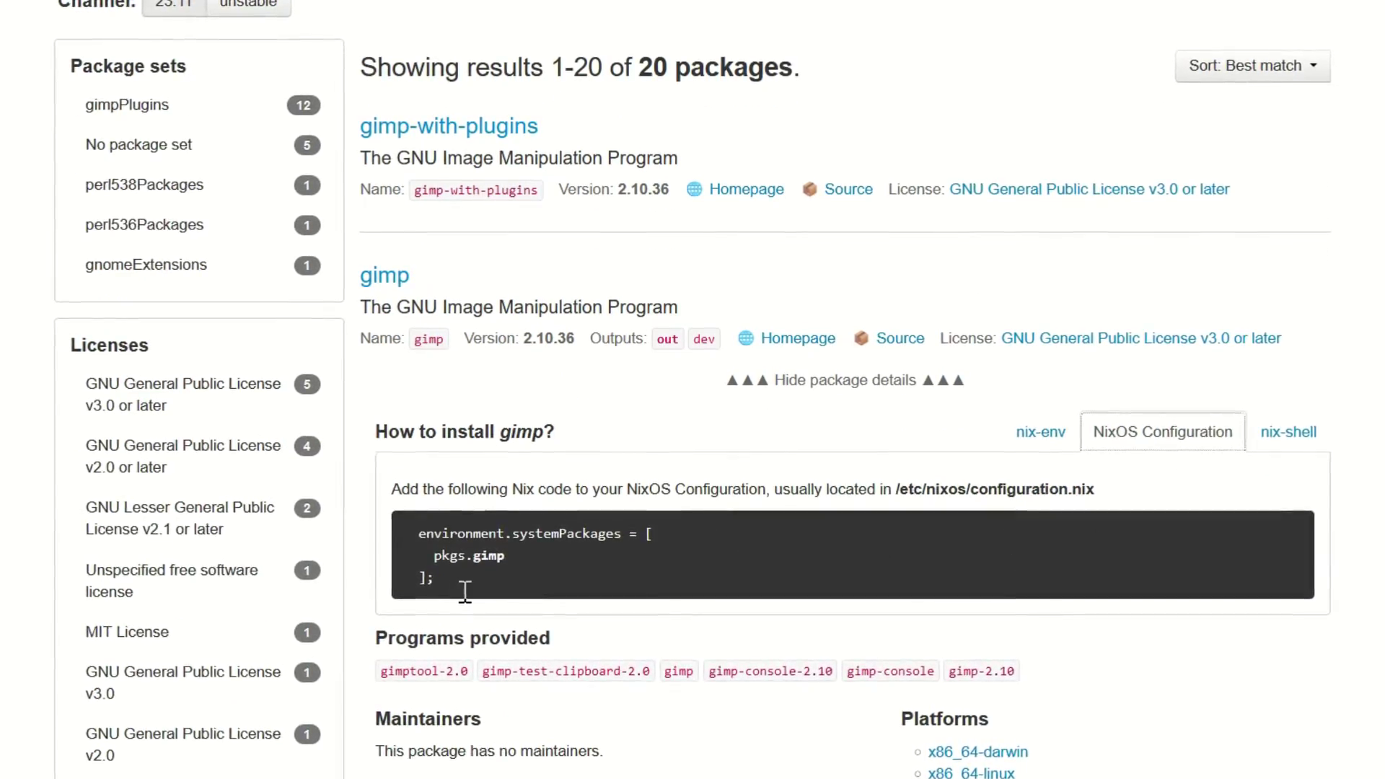
pyautogui.moveTo(507, 557); pyautogui.dragTo(427, 557)
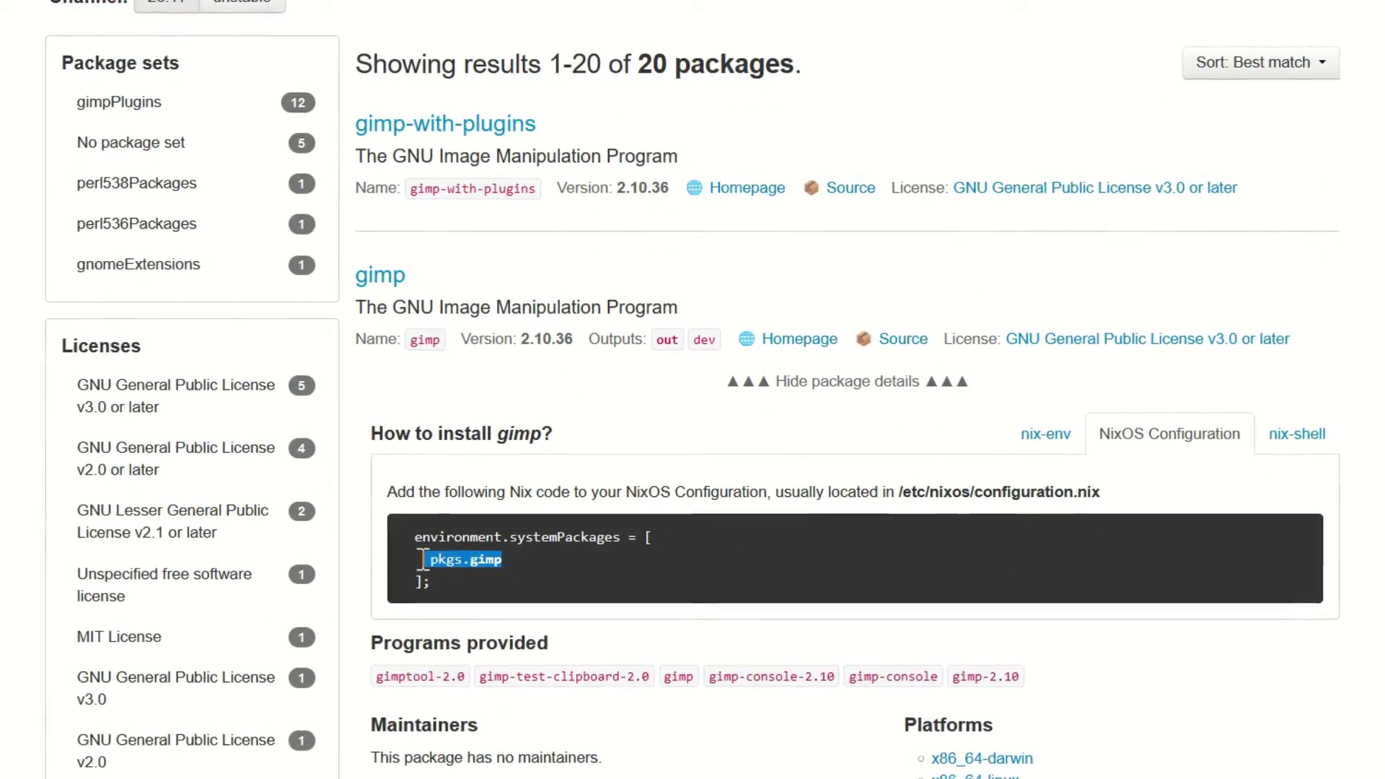
pyautogui.click(1031, 448)
pyautogui.moveTo(599, 614); pyautogui.dragTo(351, 621)
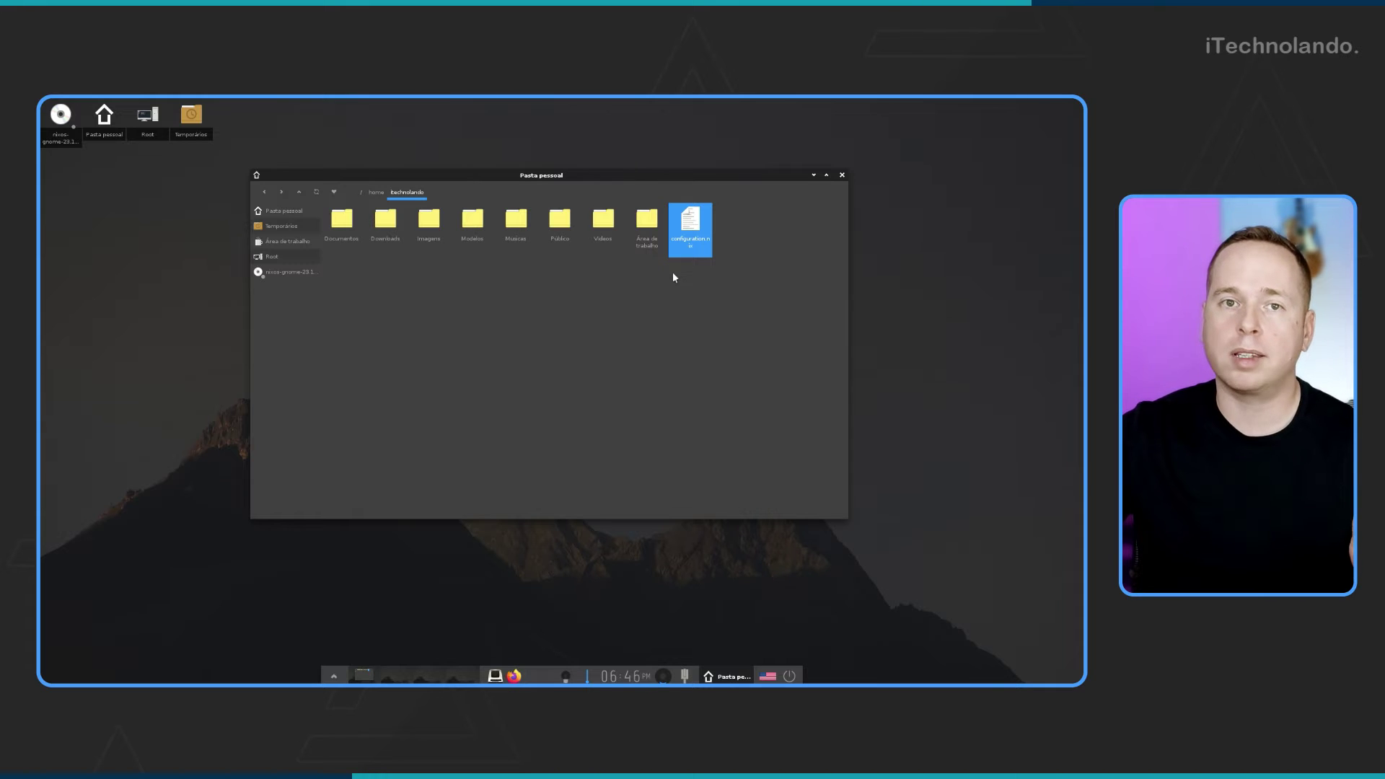
# Close the home folder window on the Enlightenment desktop, then launch a terminal and reposition its window
pyautogui.click(842, 176)
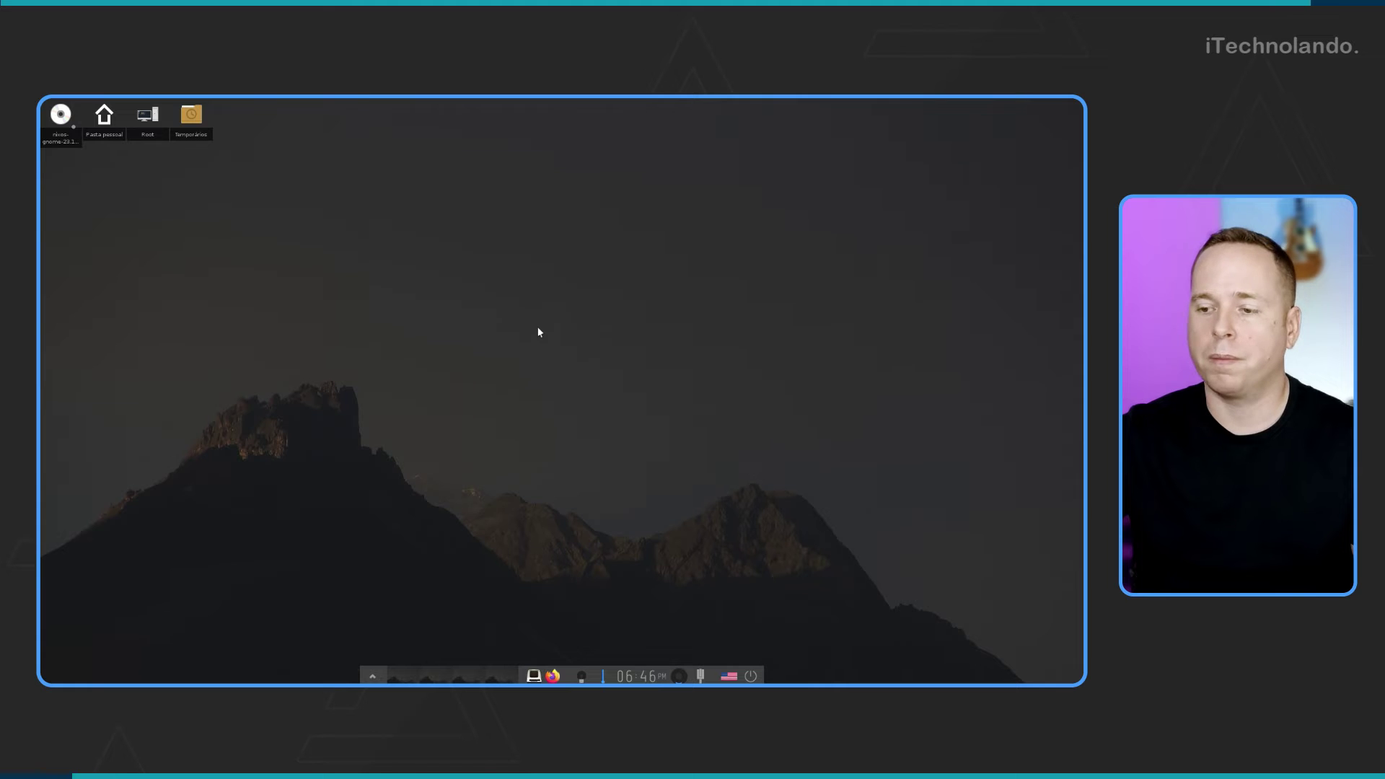
pyautogui.click(374, 677)
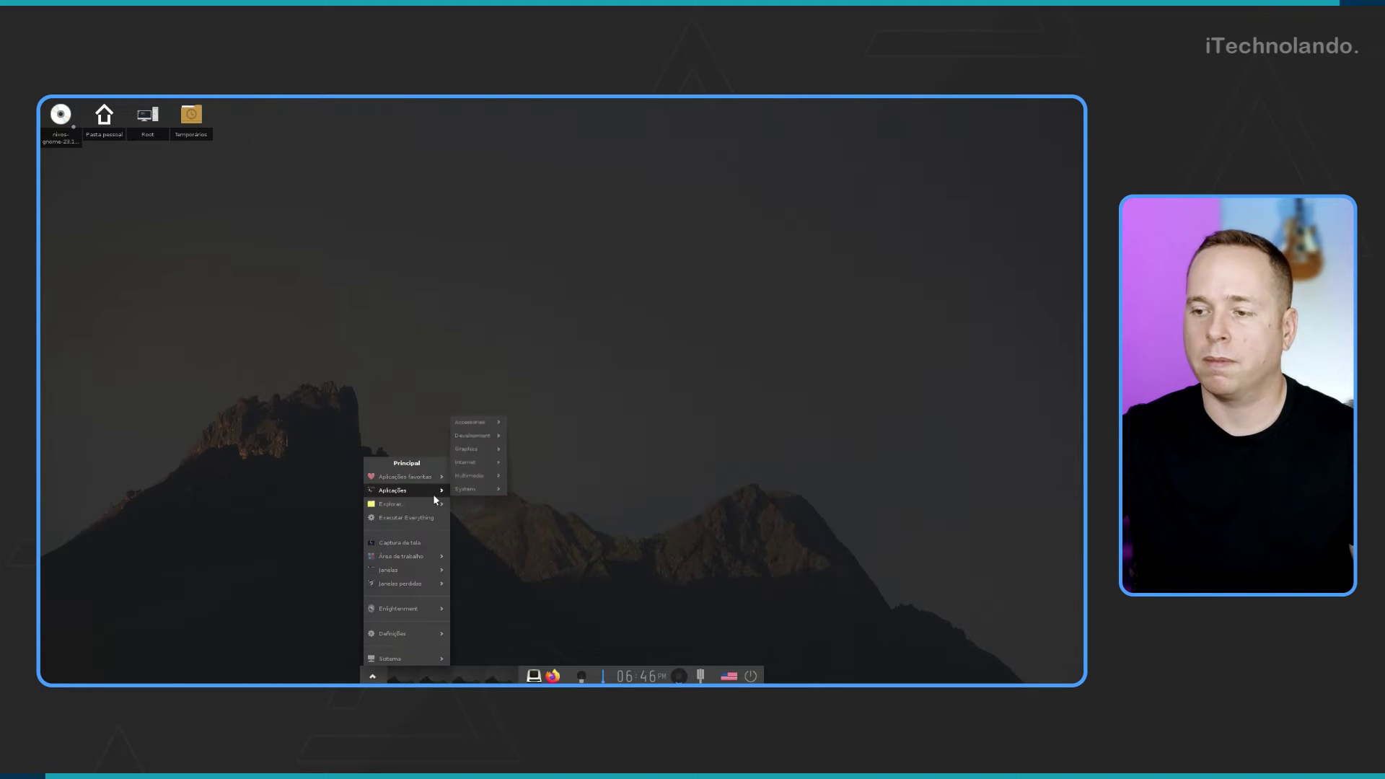
pyautogui.moveTo(483, 490)
pyautogui.click(557, 487)
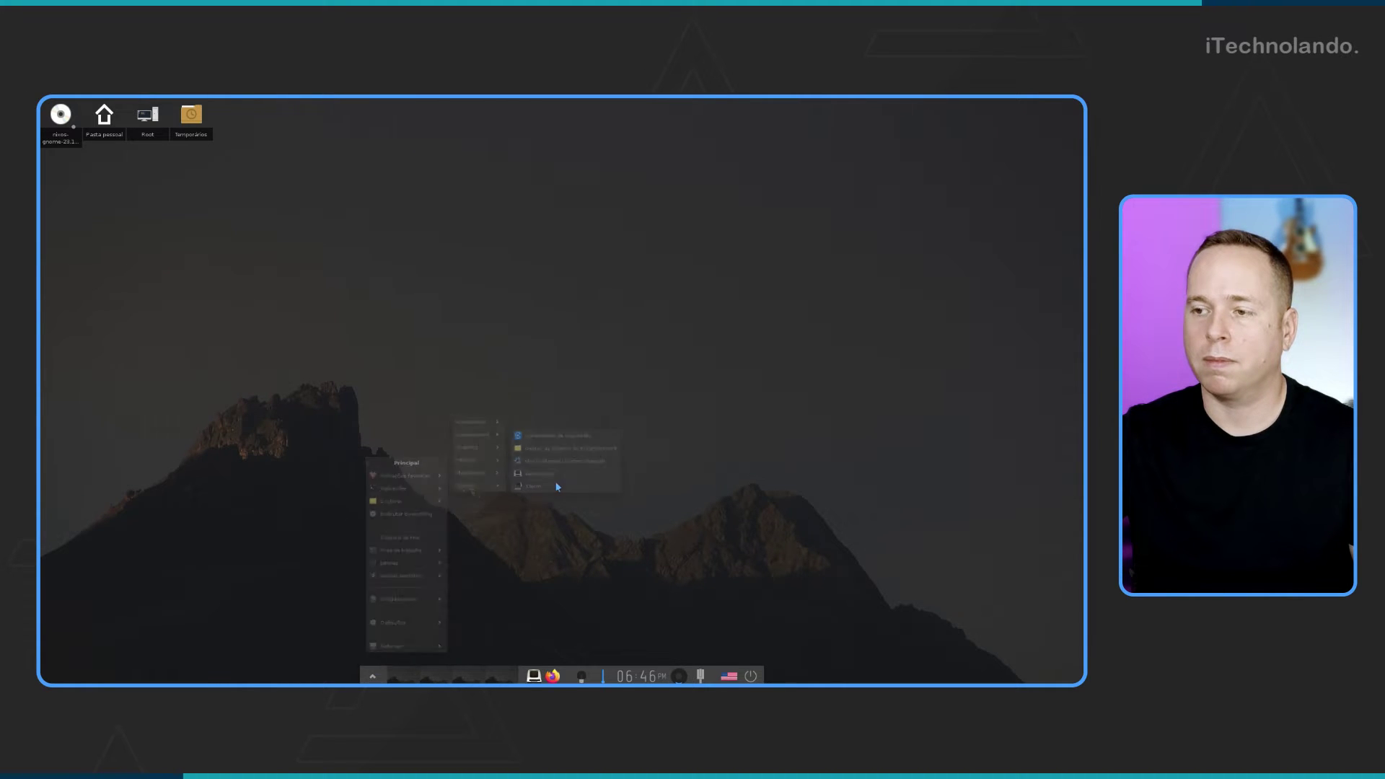
pyautogui.moveTo(473, 115); pyautogui.dragTo(696, 220)
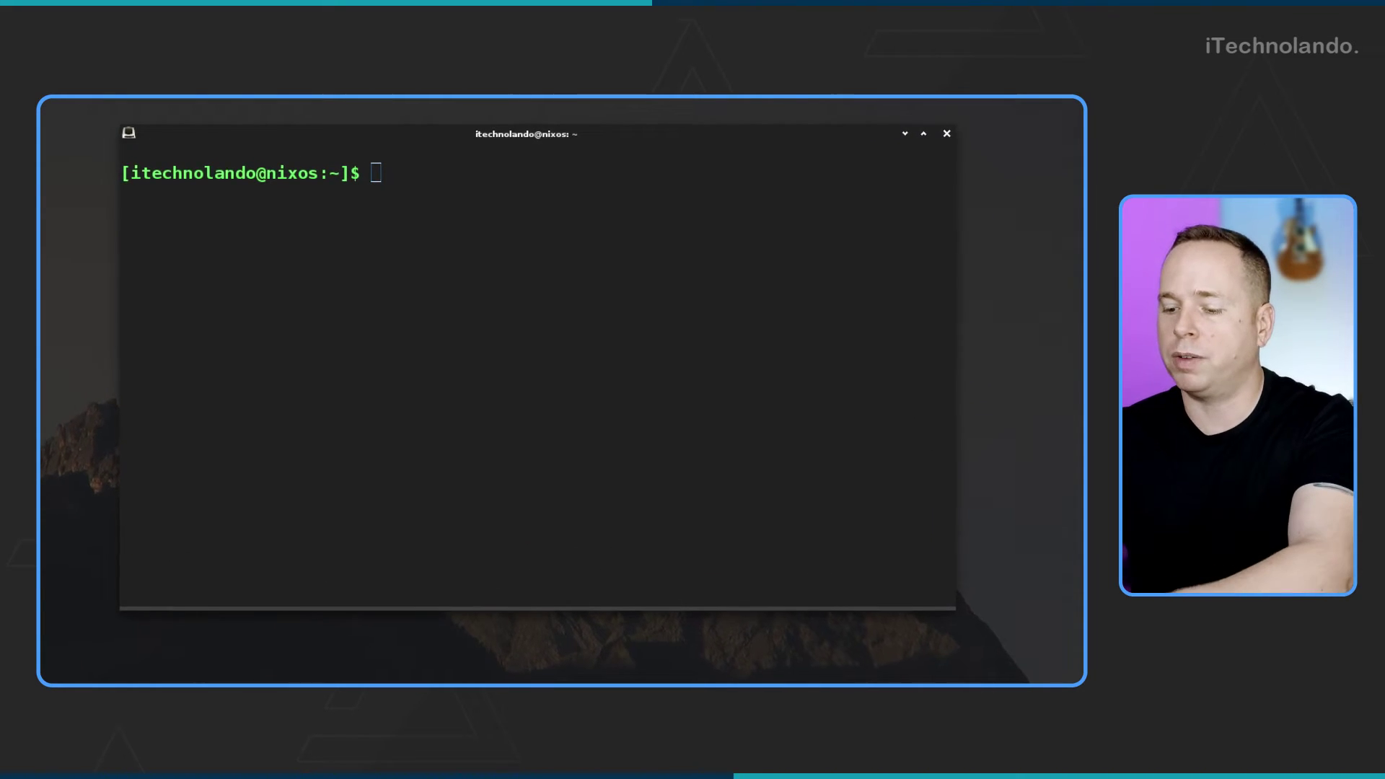
# Move up two directories with cd .. to the filesystem root and list its contents with ls
pyautogui.write('cd ..')
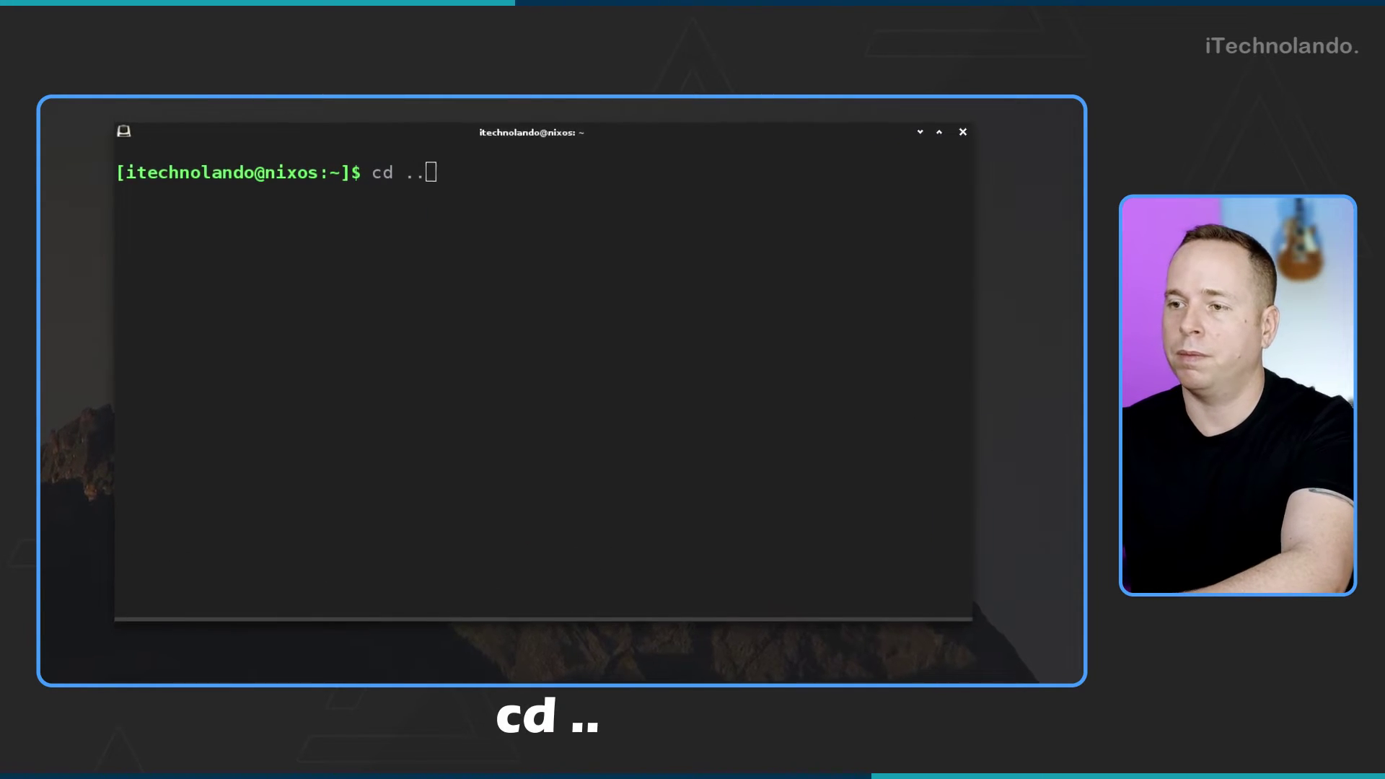
pyautogui.press('Return')
pyautogui.write('cd ..')
pyautogui.press('Return')
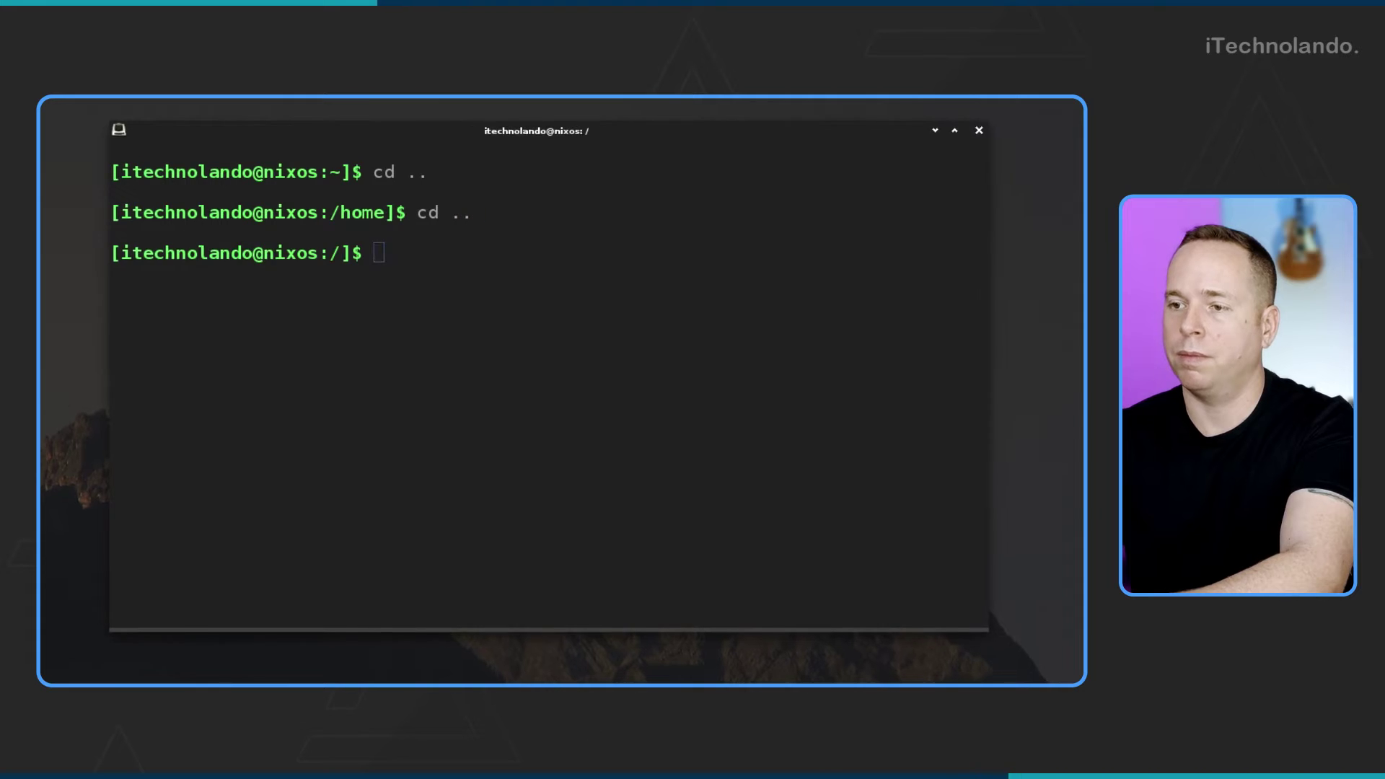
pyautogui.write('ls')
pyautogui.press('Return')
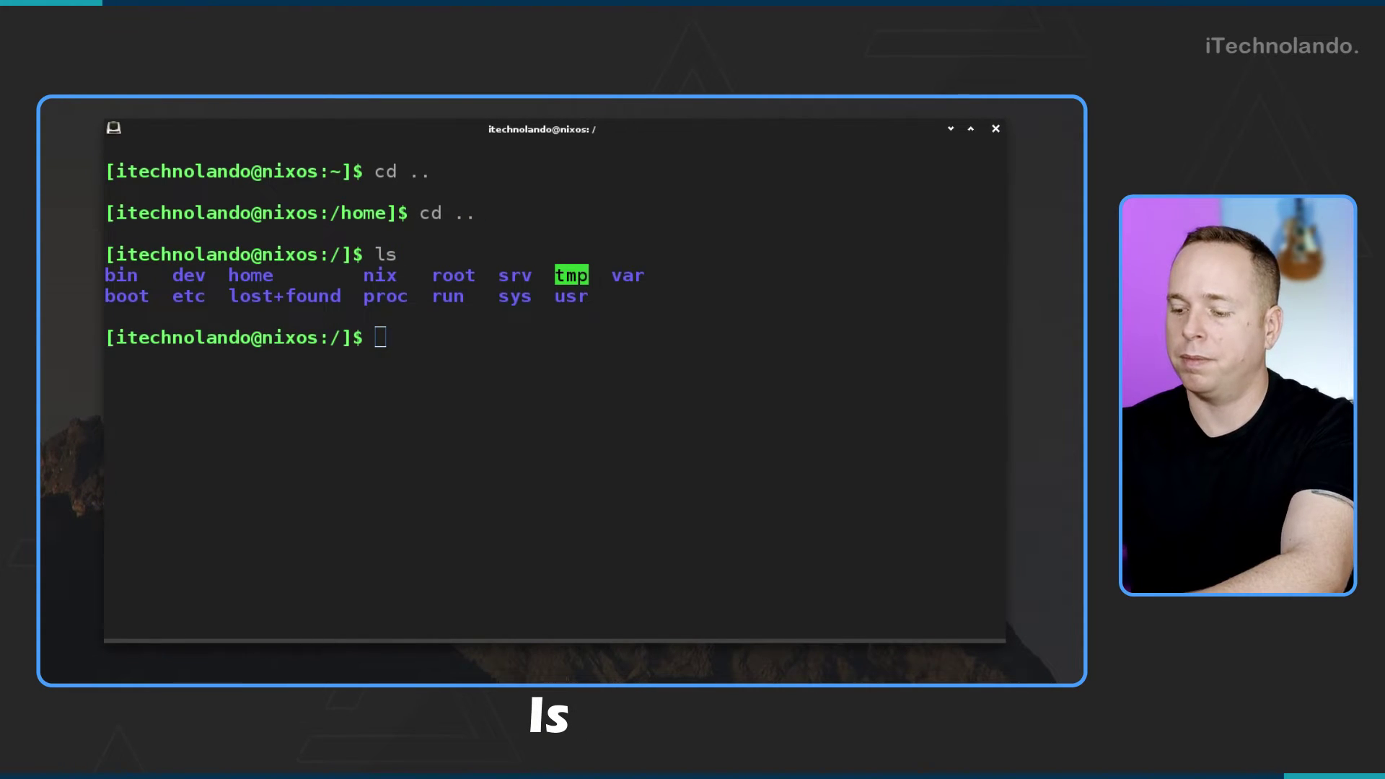
# Change into the etc directory with cd etc and list its contents with ls
pyautogui.write('cd etc')
pyautogui.press('Return')
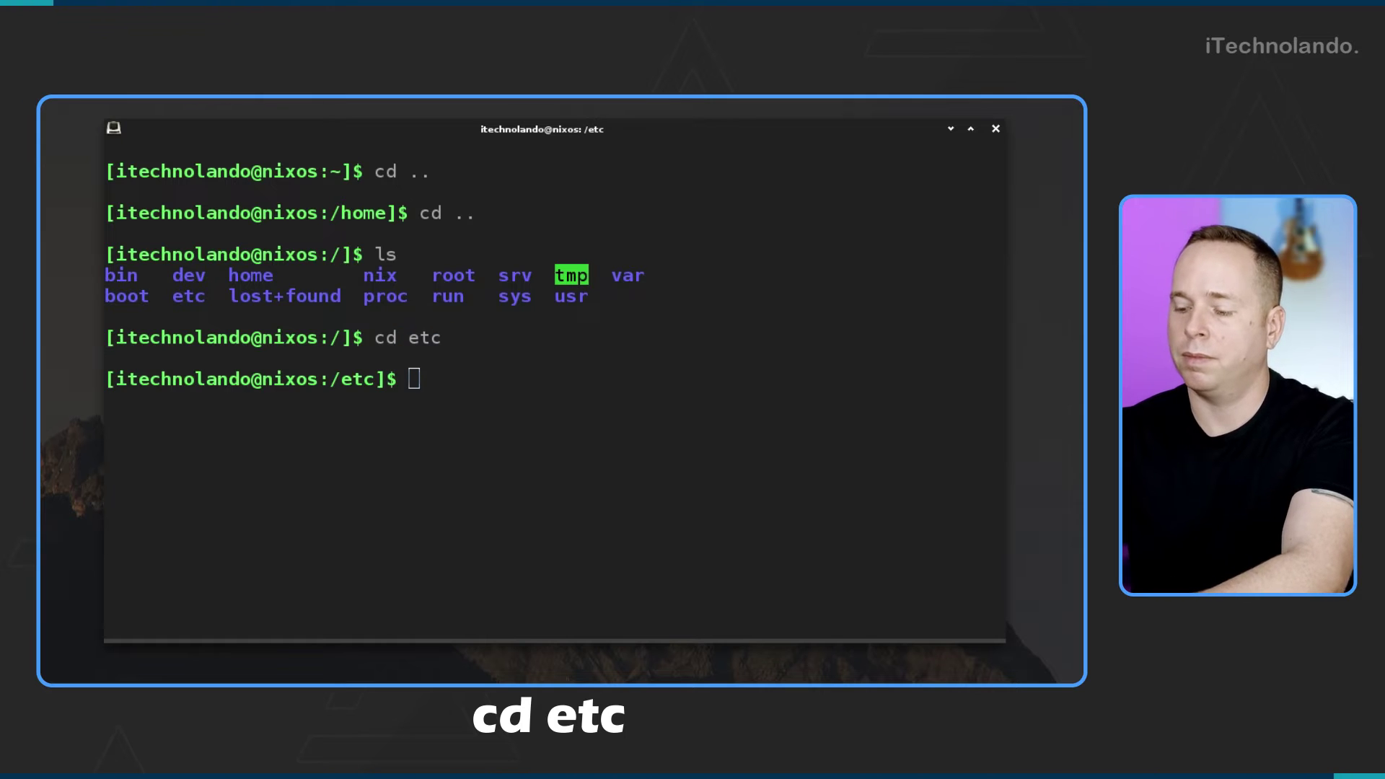
pyautogui.write('ls')
pyautogui.press('Return')
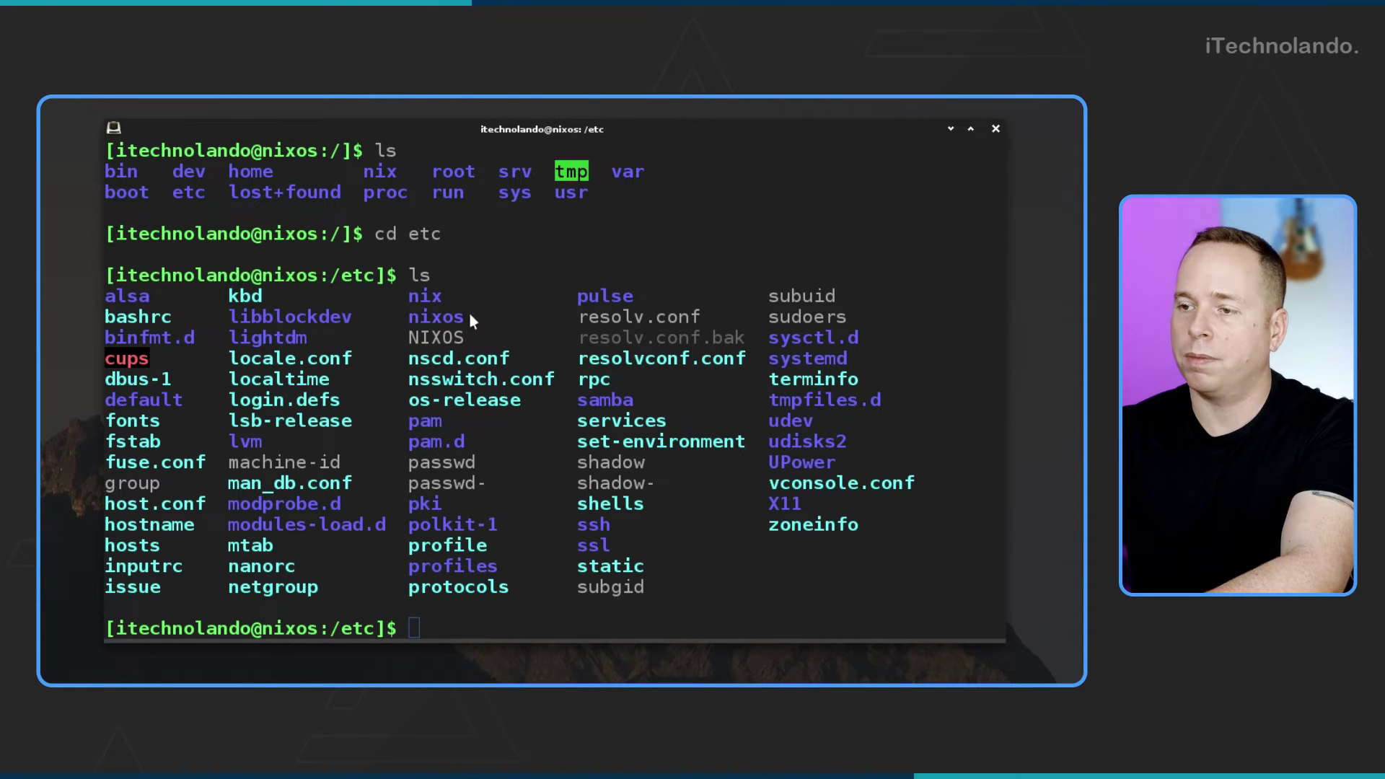
# Change into the nixos directory, list its files, and highlight configuration.nix in the listing
pyautogui.write('c')
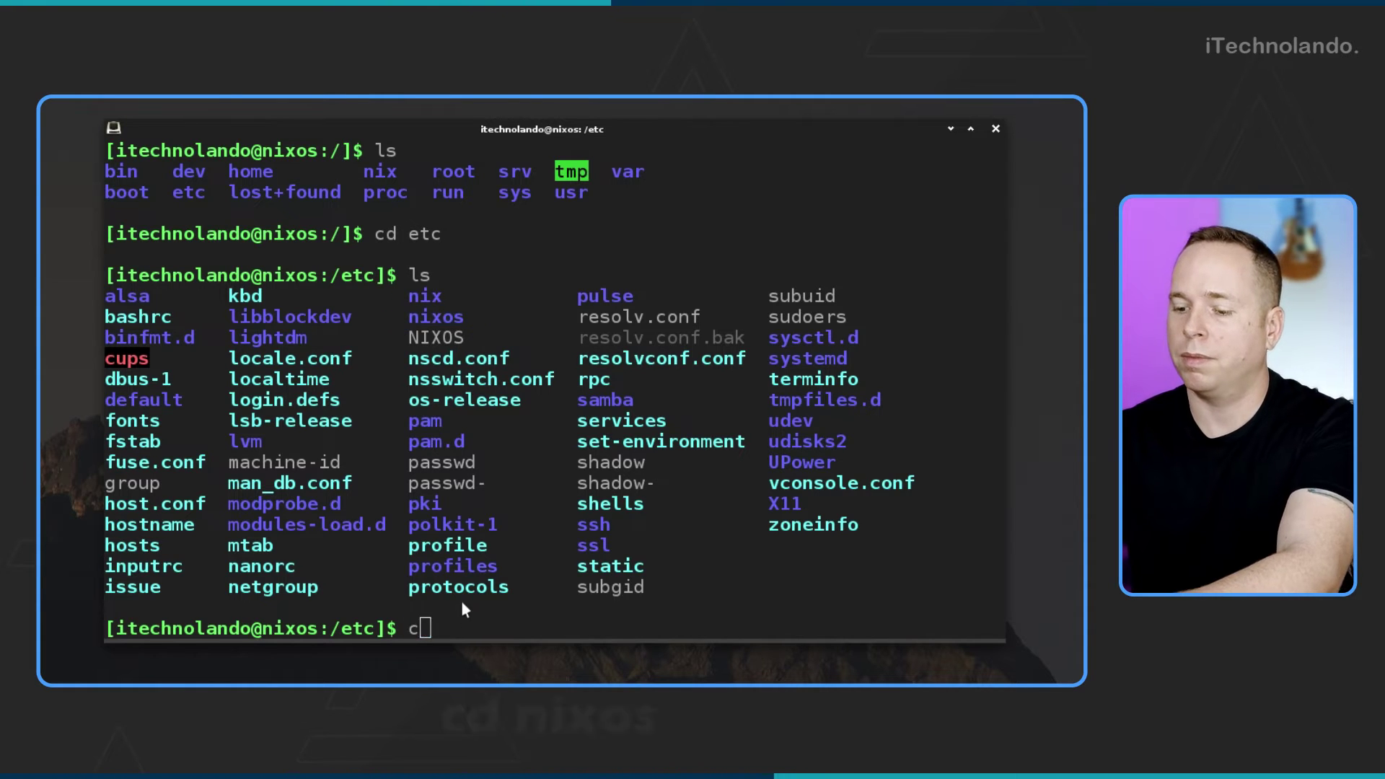
pyautogui.write('d nixos')
pyautogui.press('Return')
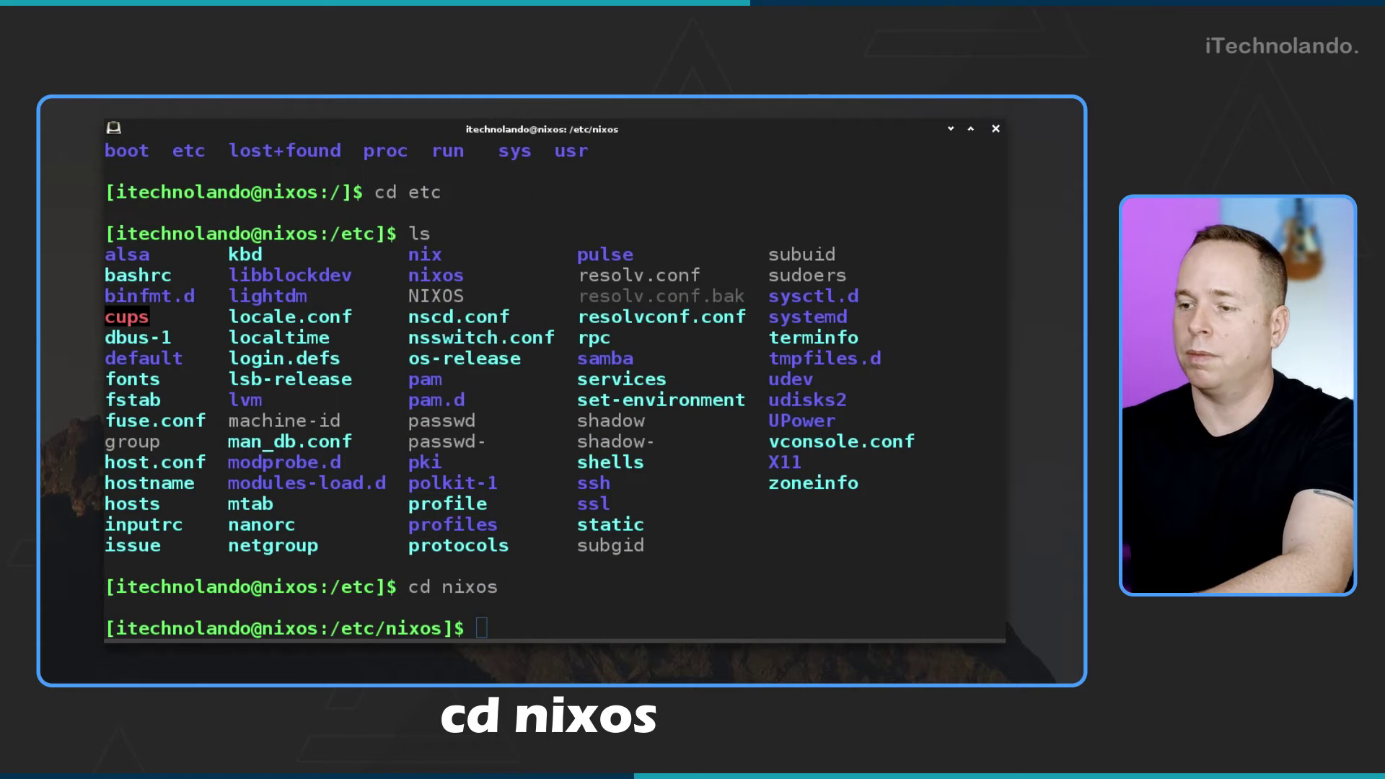
pyautogui.write('ls')
pyautogui.press('Return')
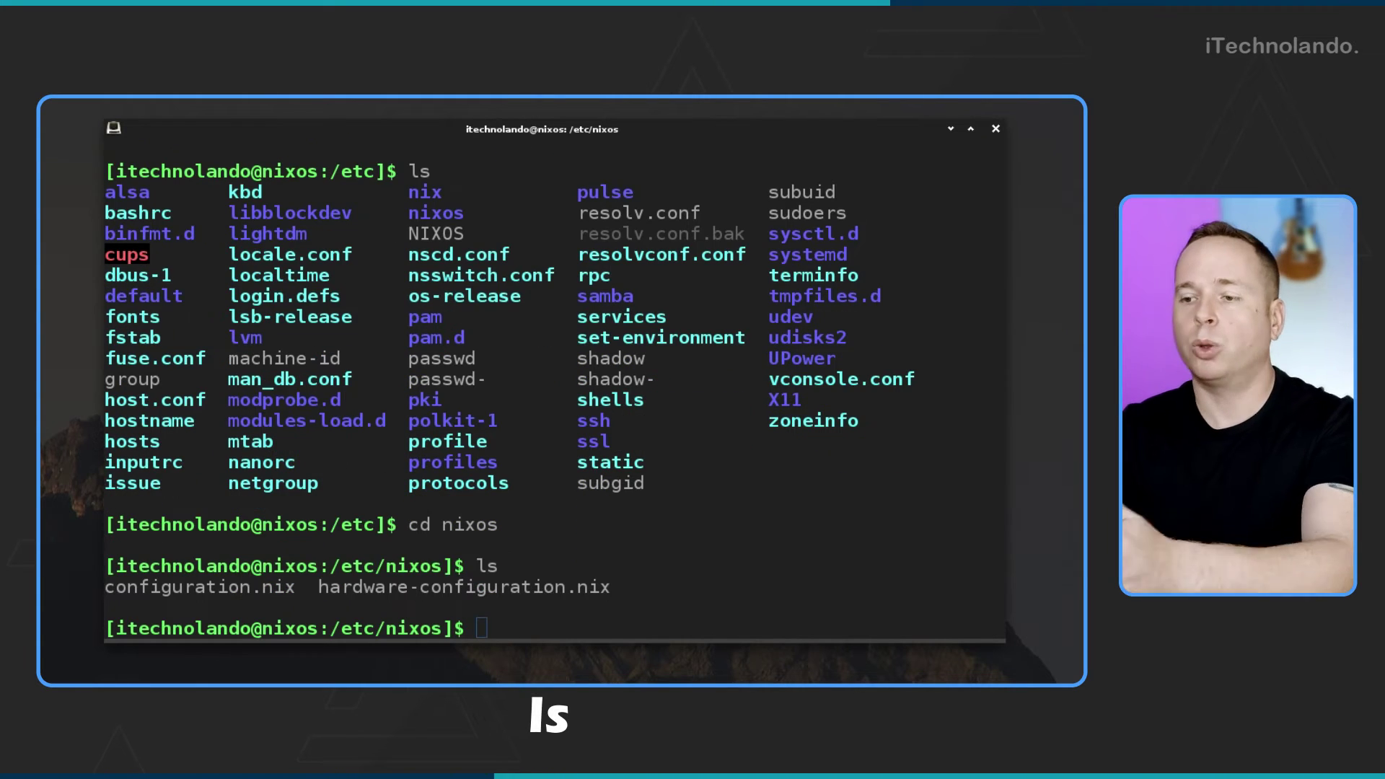
pyautogui.moveTo(304, 591); pyautogui.dragTo(111, 581)
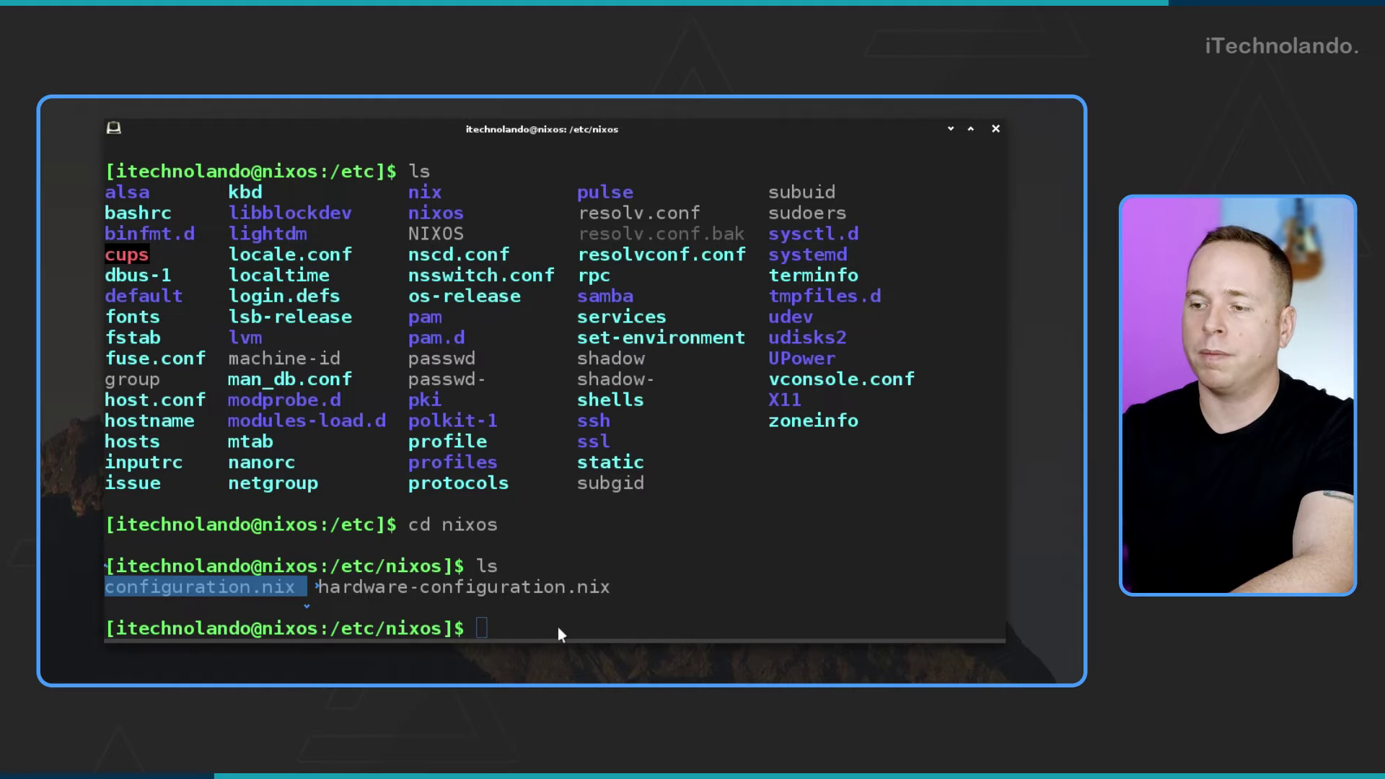
# Clear the terminal and list the files in /etc/nixos again with ls
pyautogui.write('c')
pyautogui.write('r')
pyautogui.press('Return')
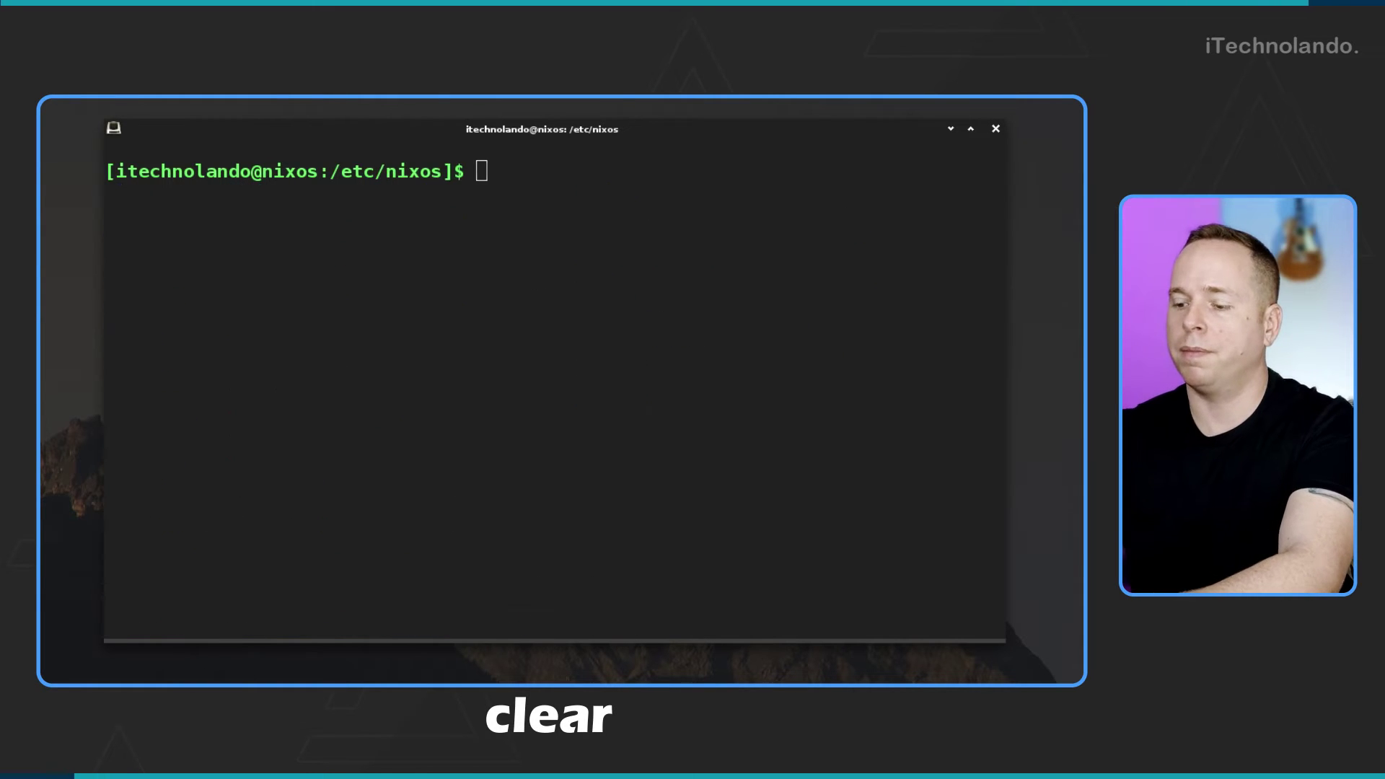
pyautogui.write('ls')
pyautogui.press('Return')
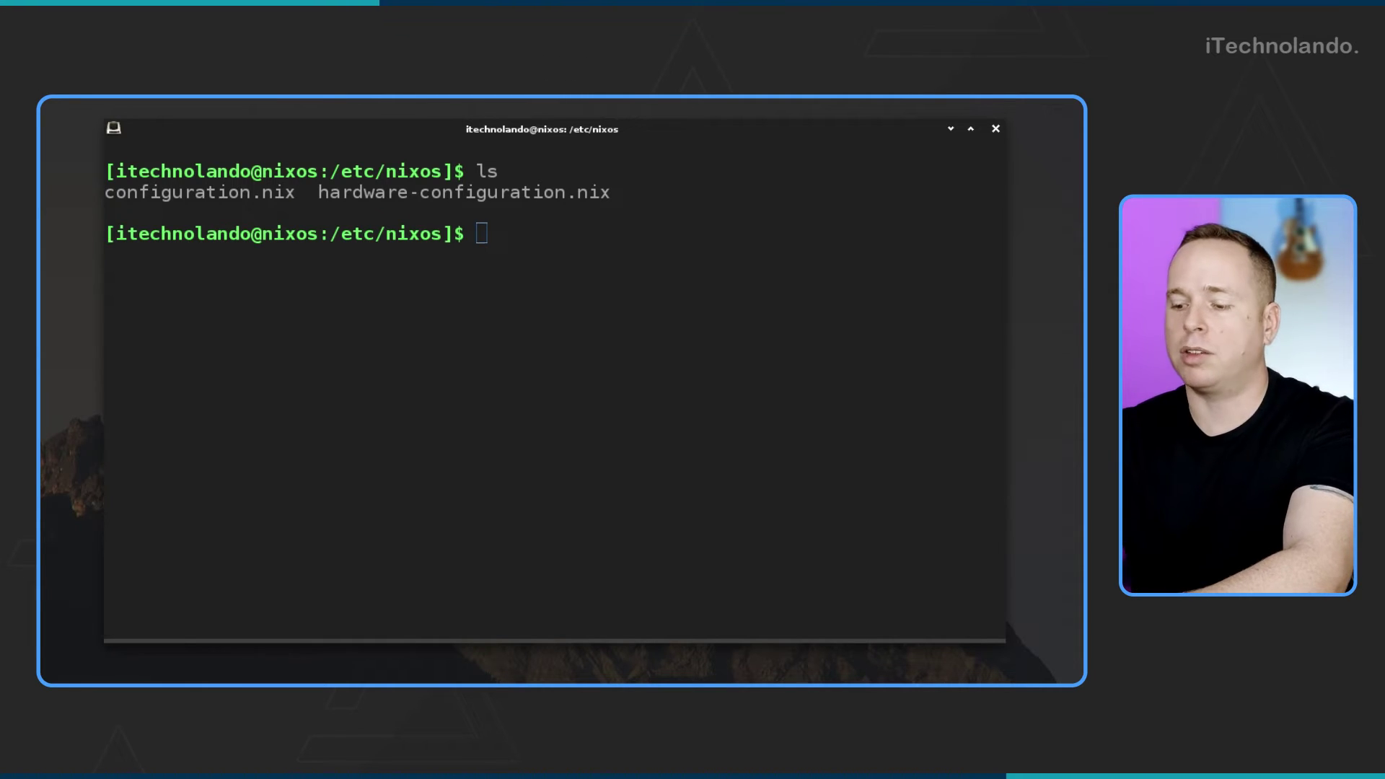
# Open configuration.nix with root rights by running sudo ecrire configuration.nix, and move the editor window up
pyautogui.write('sudo ecrire')
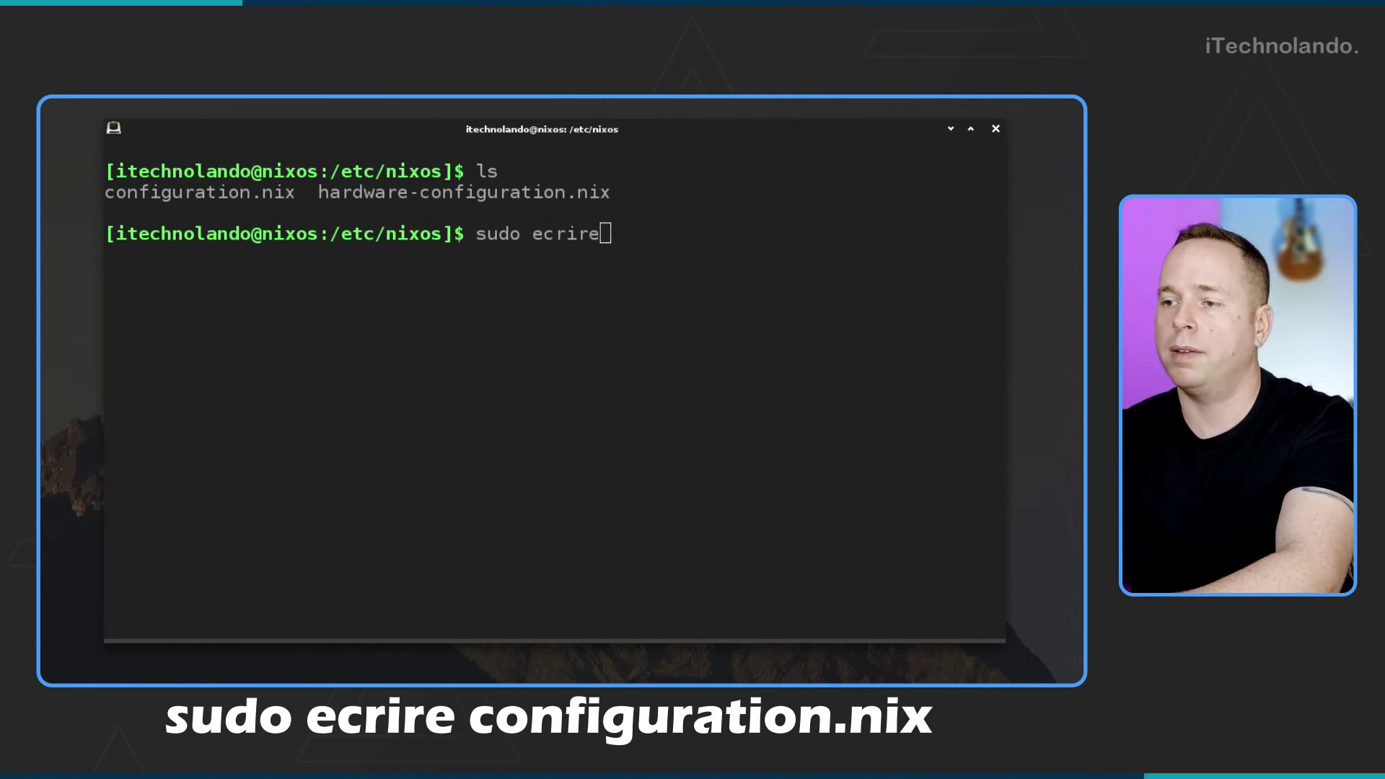
pyautogui.write(' configur')
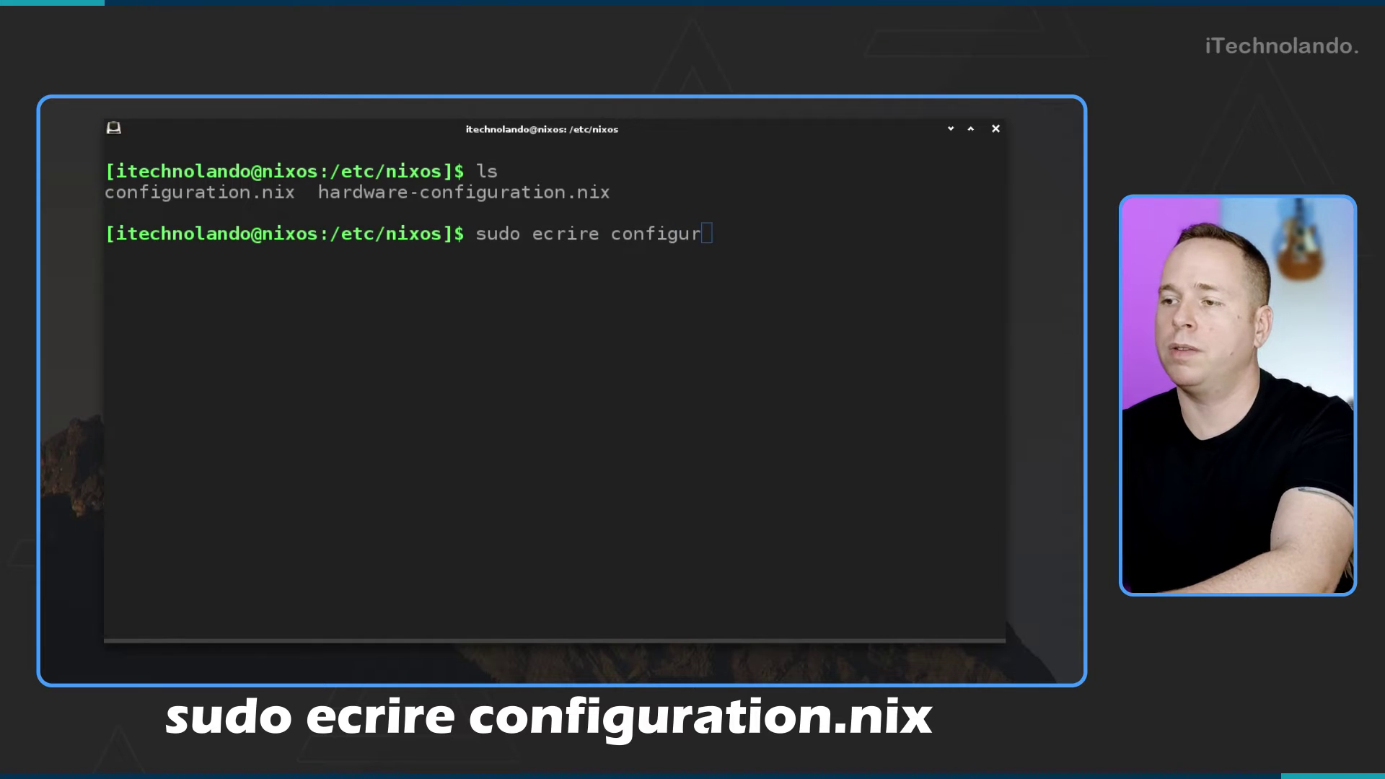
pyautogui.write('ation')
pyautogui.write('.nix')
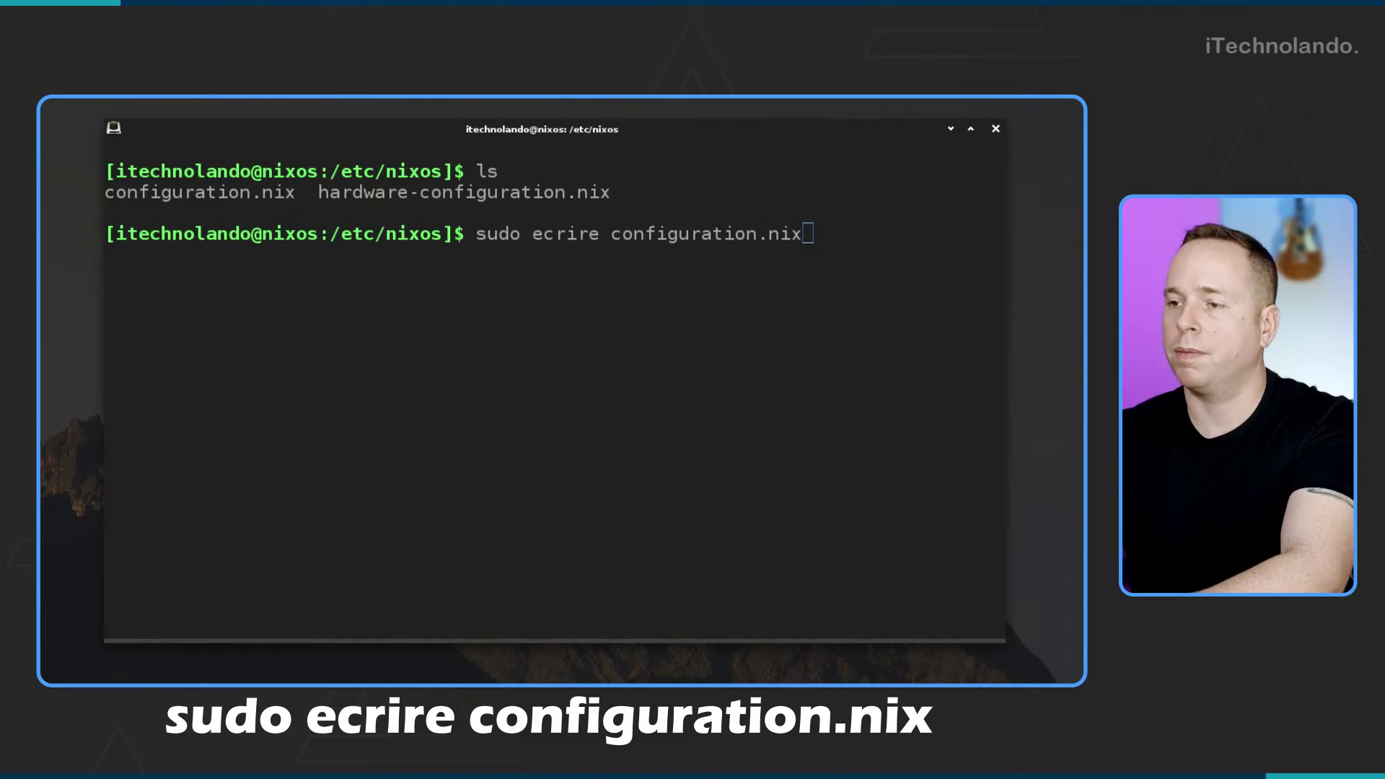
pyautogui.press('Return')
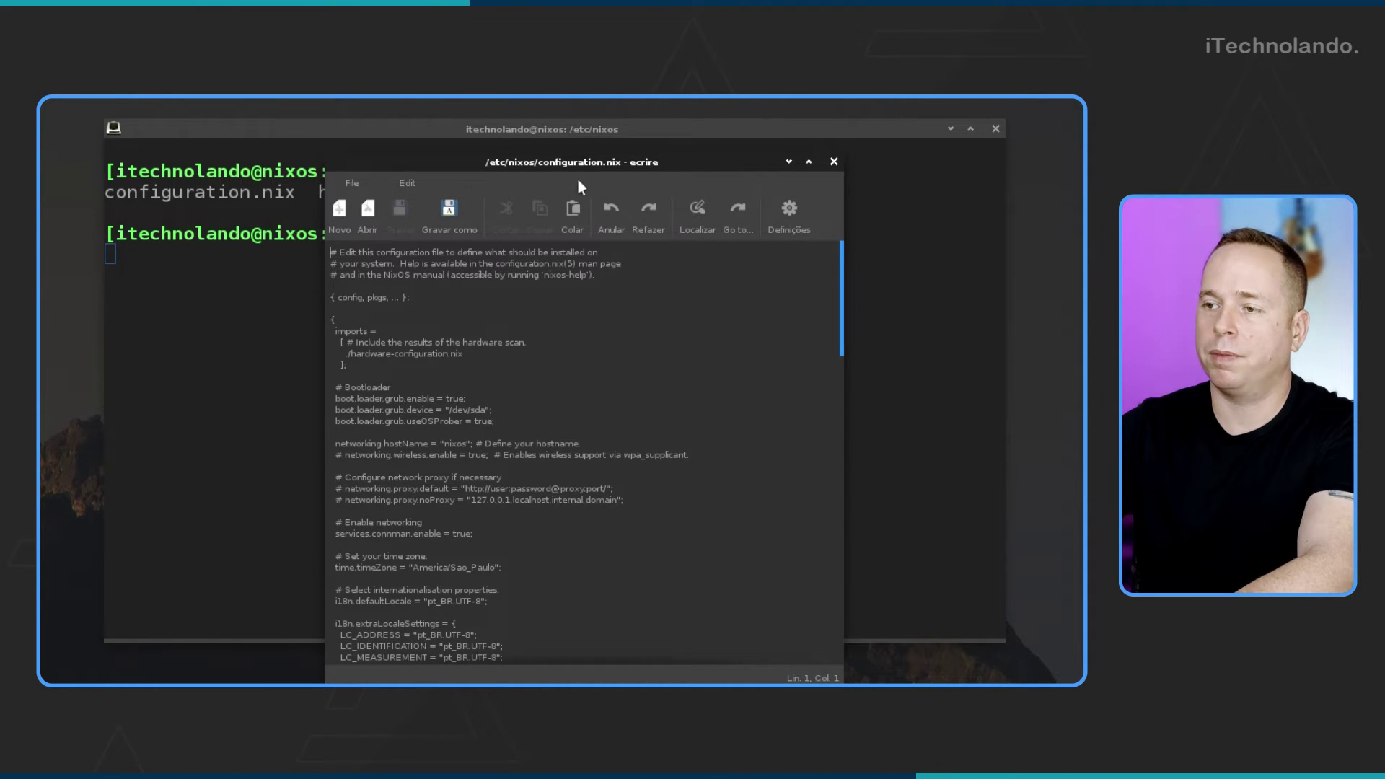
pyautogui.moveTo(591, 164); pyautogui.dragTo(600, 132)
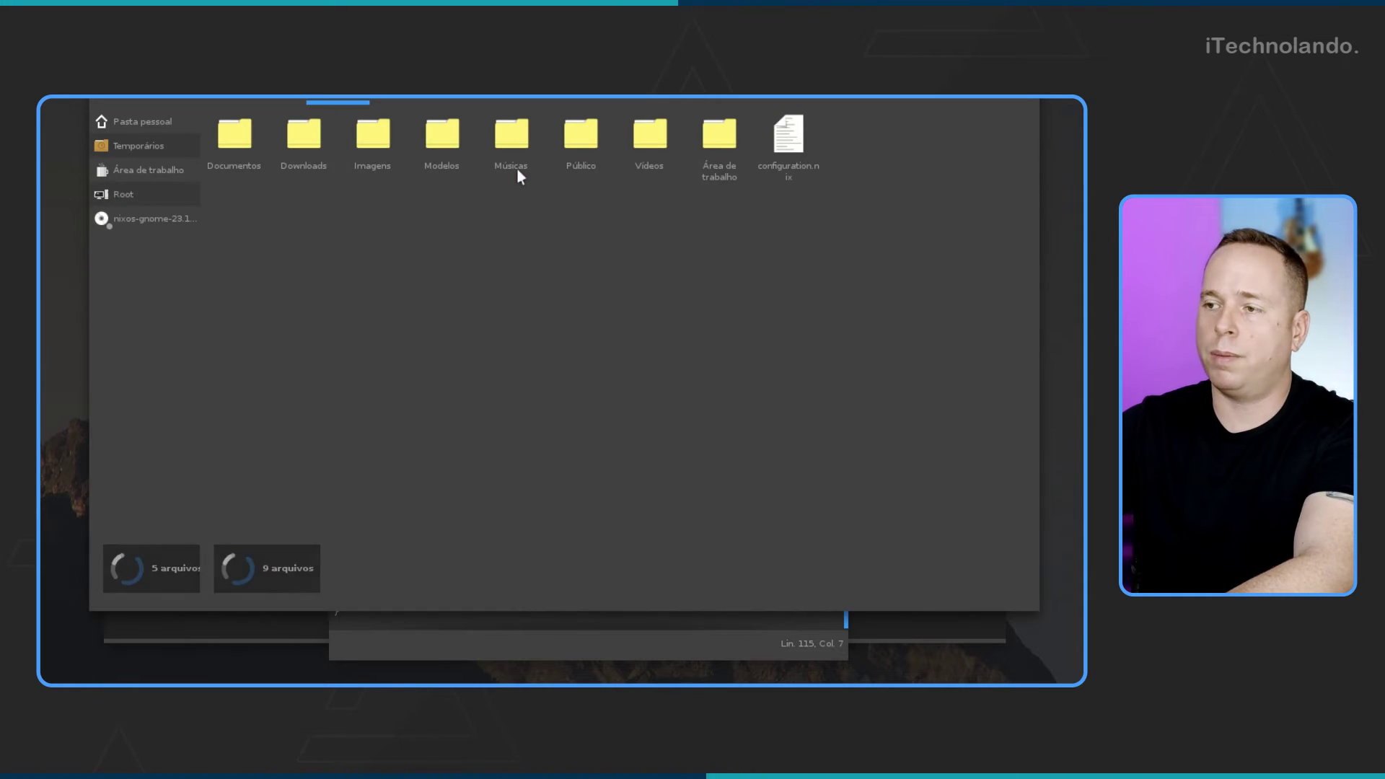
# Open the home folder's configuration.nix, copy its entire contents, and put that editor window out of the way
pyautogui.doubleClick(789, 140)
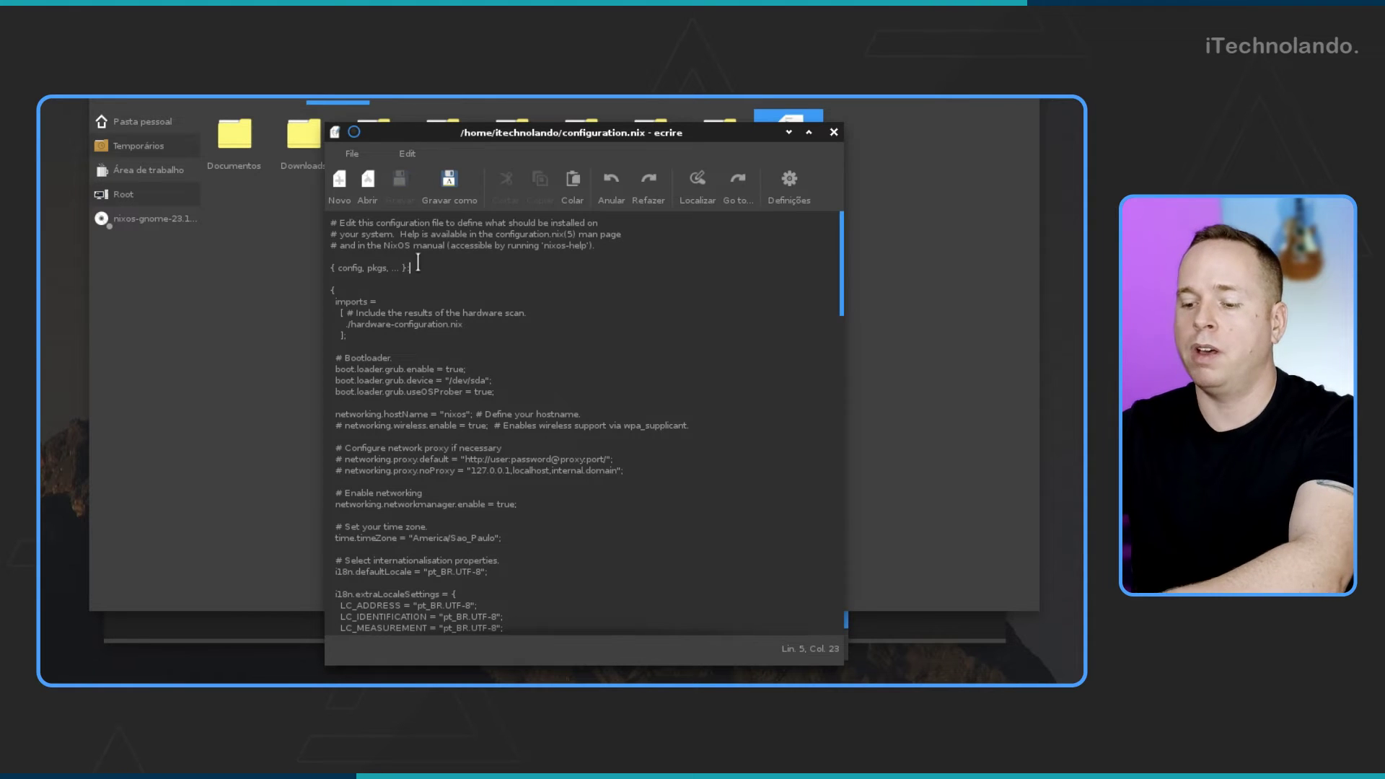
pyautogui.hotkey('ctrl', 'a')
pyautogui.rightClick(418, 295)
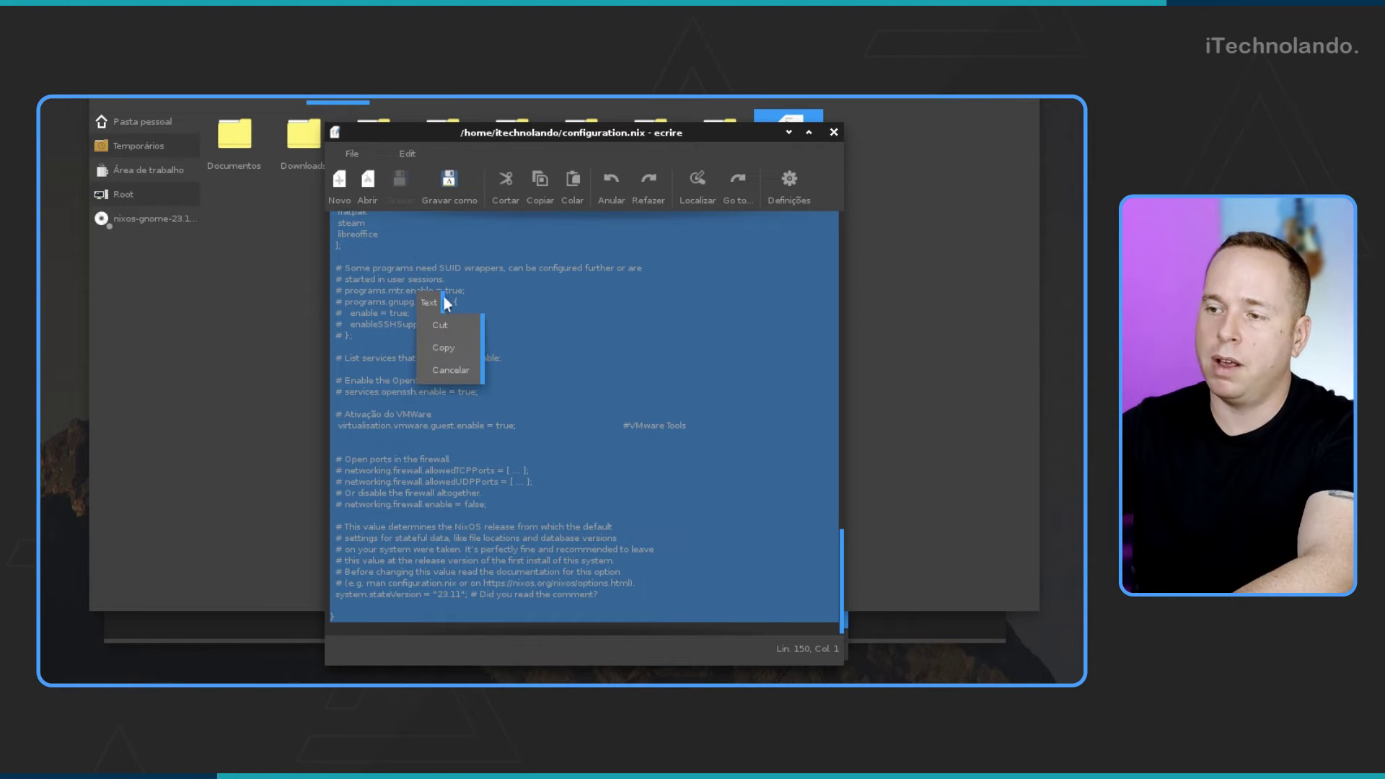
pyautogui.click(446, 356)
pyautogui.click(793, 133)
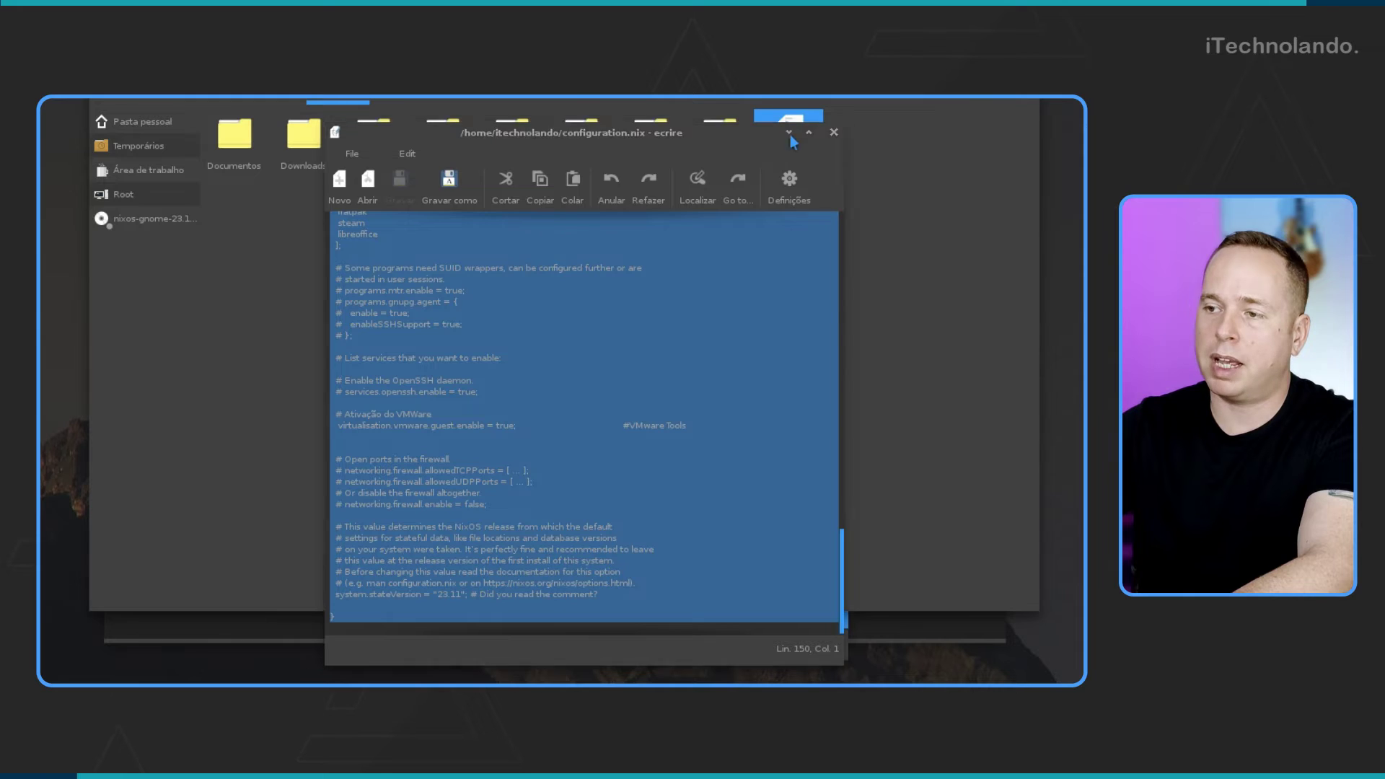
pyautogui.click(985, 62)
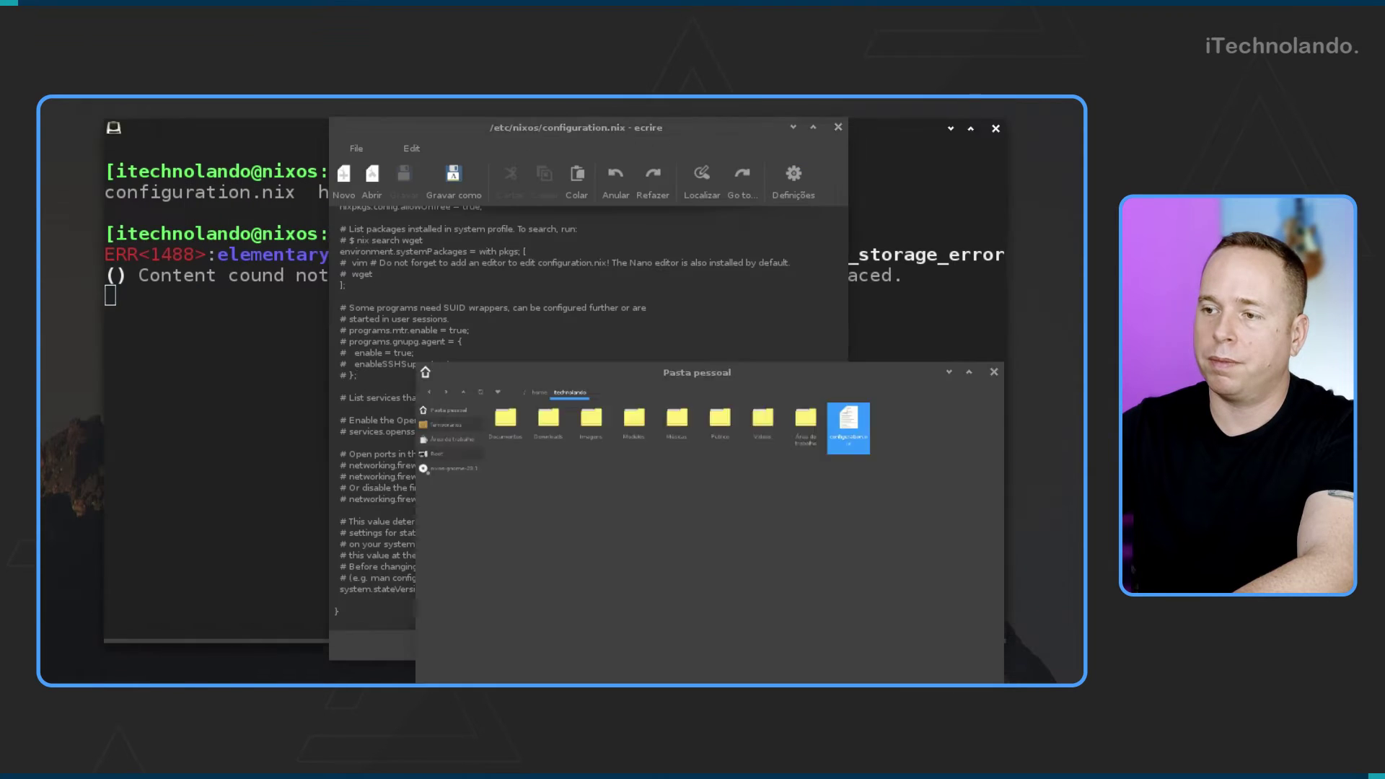
# Replace the entire contents of /etc/nixos/configuration.nix with the copied configuration and save the file
pyautogui.hotkey('ctrl', 'a')
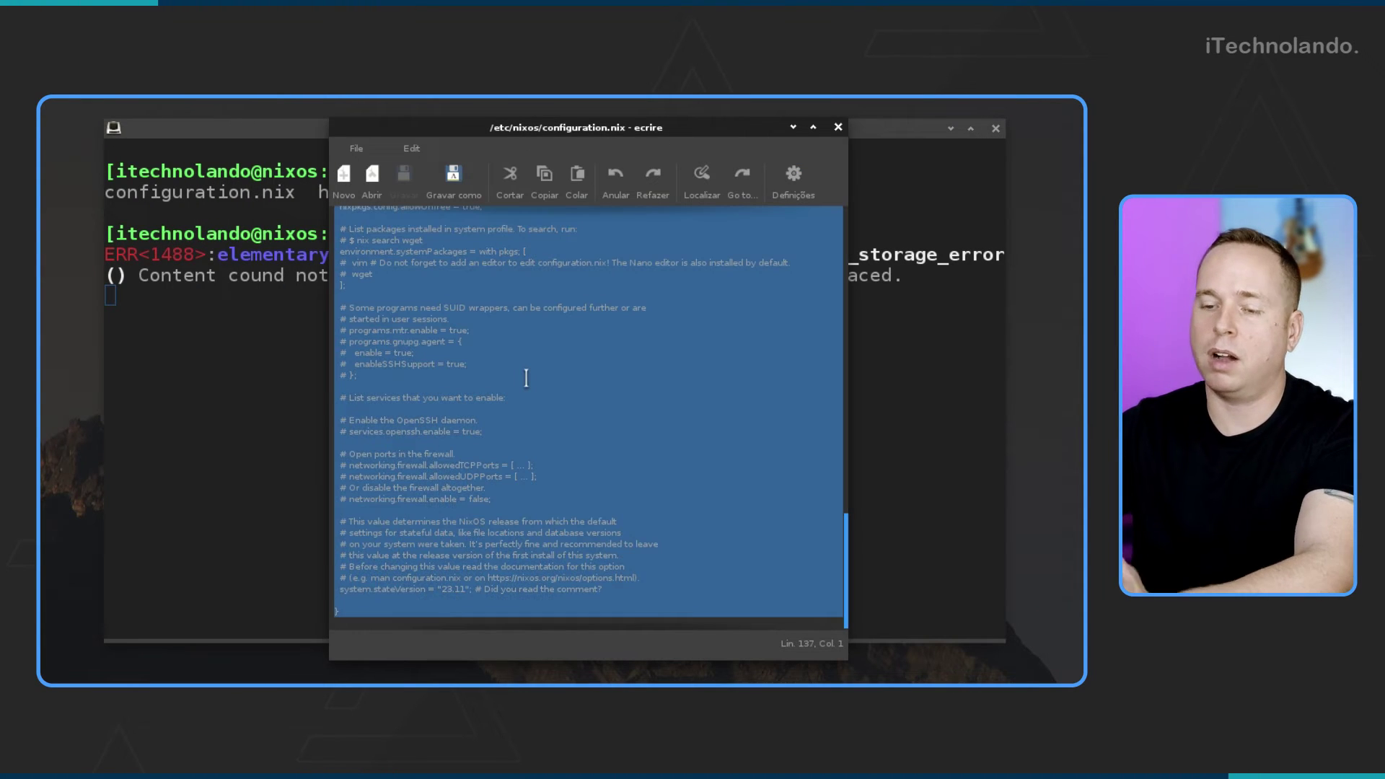
pyautogui.rightClick(526, 378)
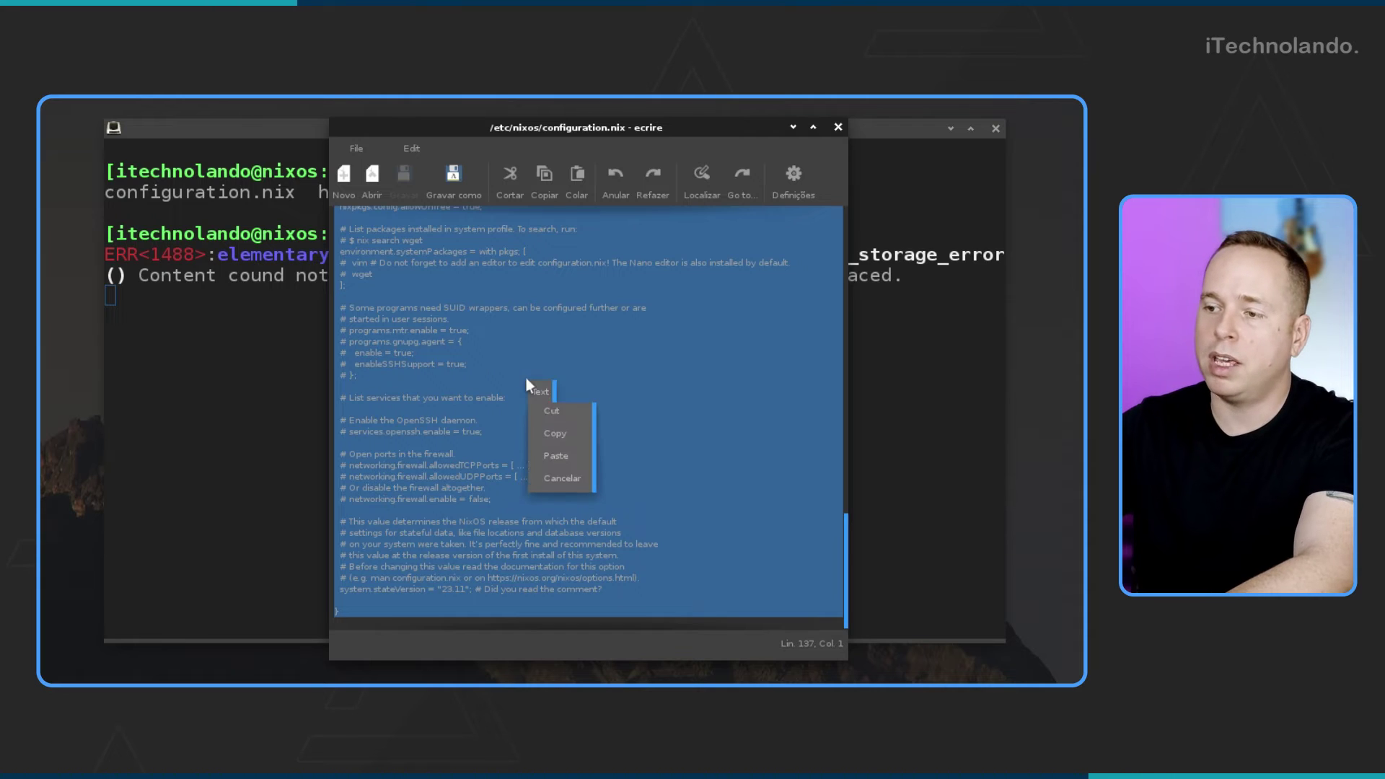
pyautogui.click(564, 458)
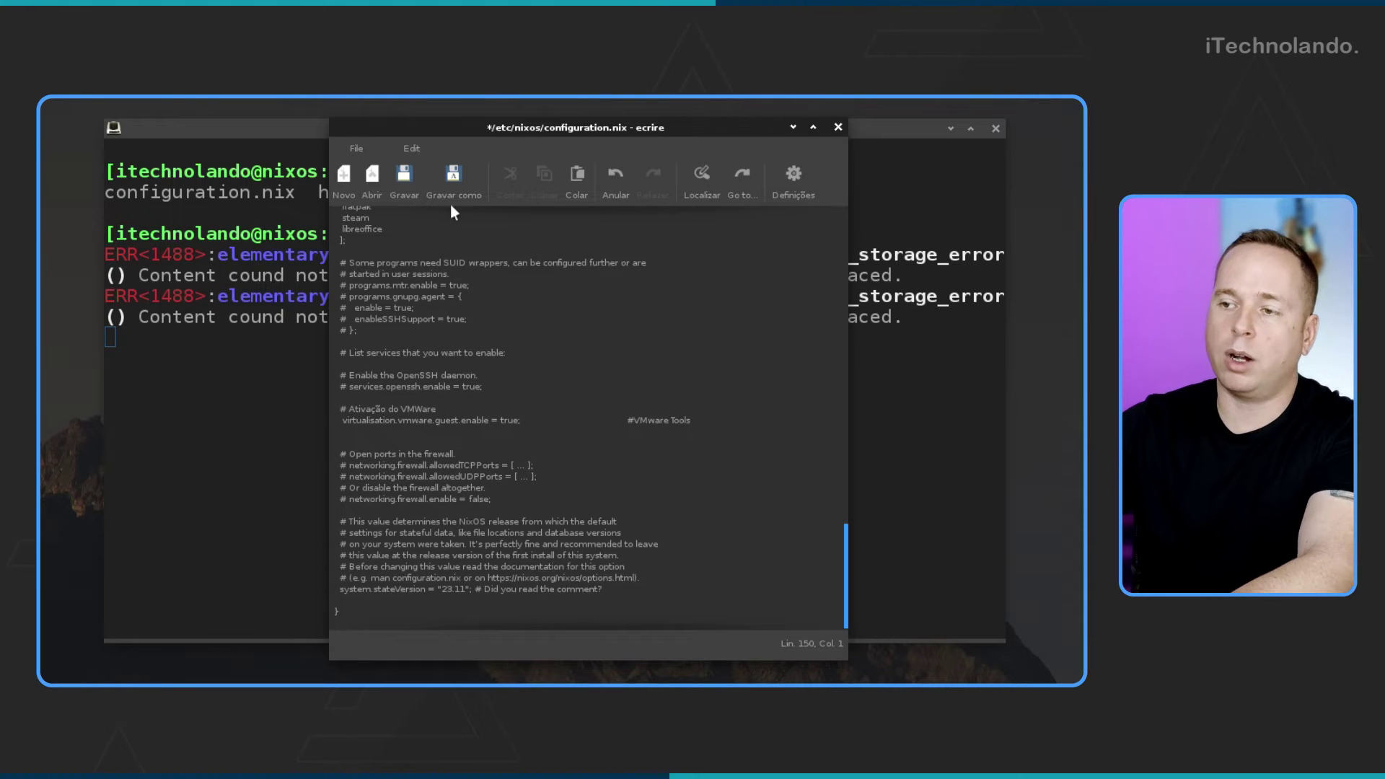
pyautogui.click(410, 179)
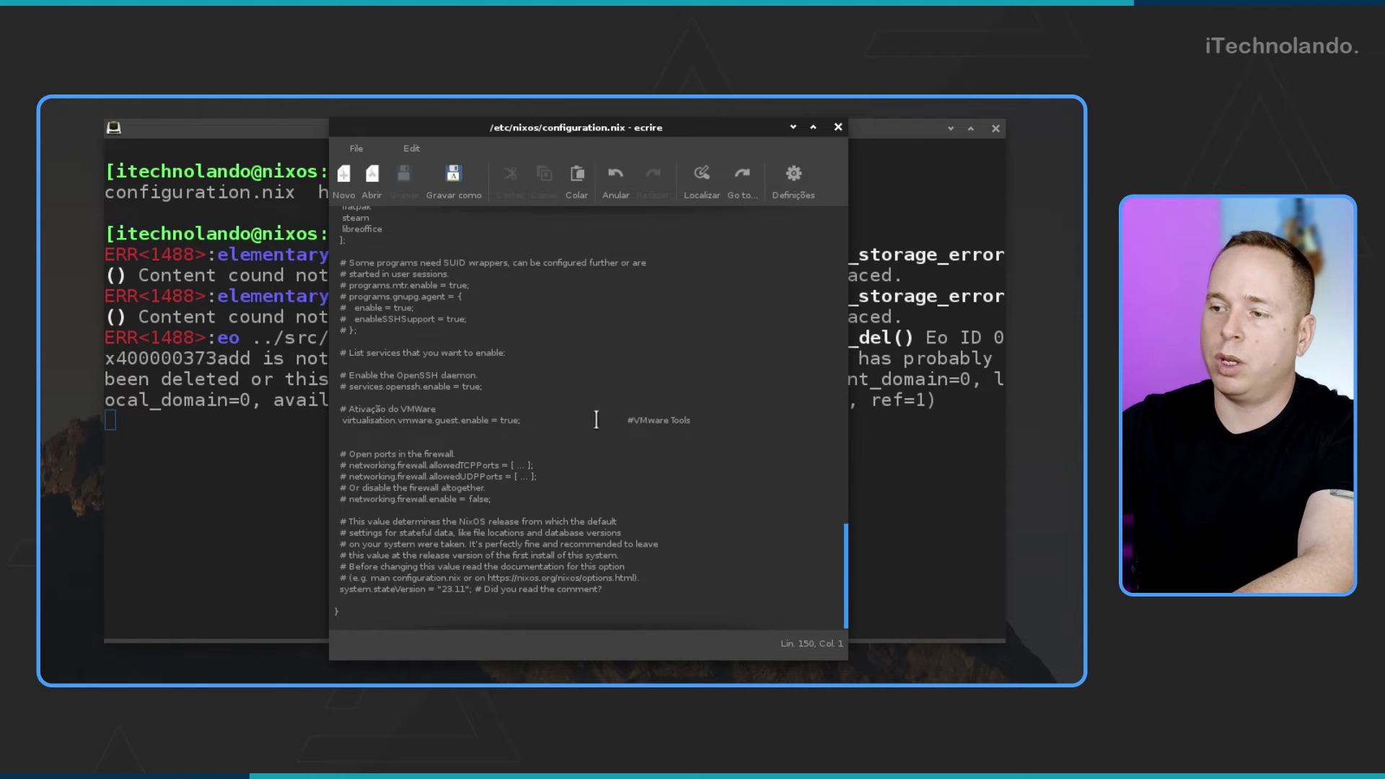
# Highlight the VMware Tools comment and the virtualisation.vmware.guest.enable = true; line, close the editor, and clear the terminal
pyautogui.moveTo(596, 419); pyautogui.dragTo(712, 416)
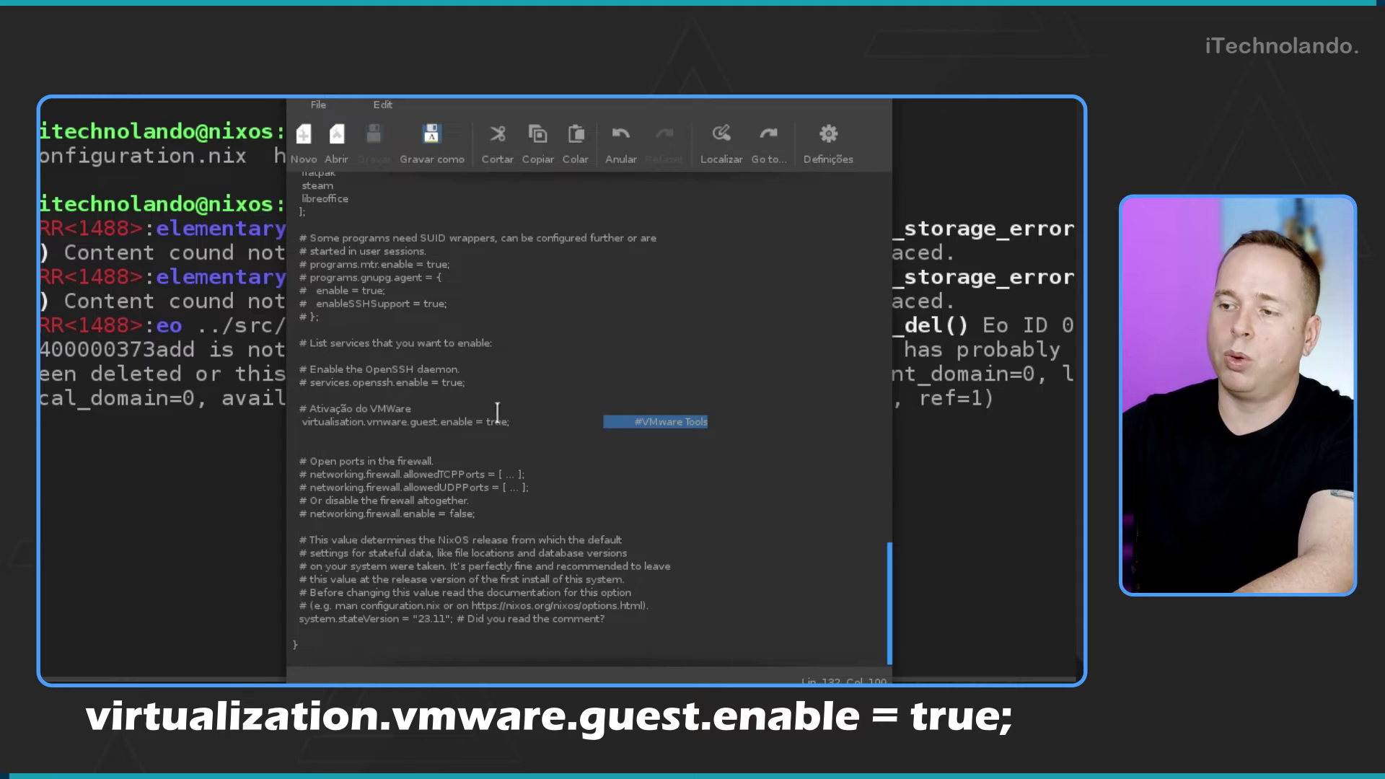
pyautogui.moveTo(526, 422); pyautogui.dragTo(291, 425)
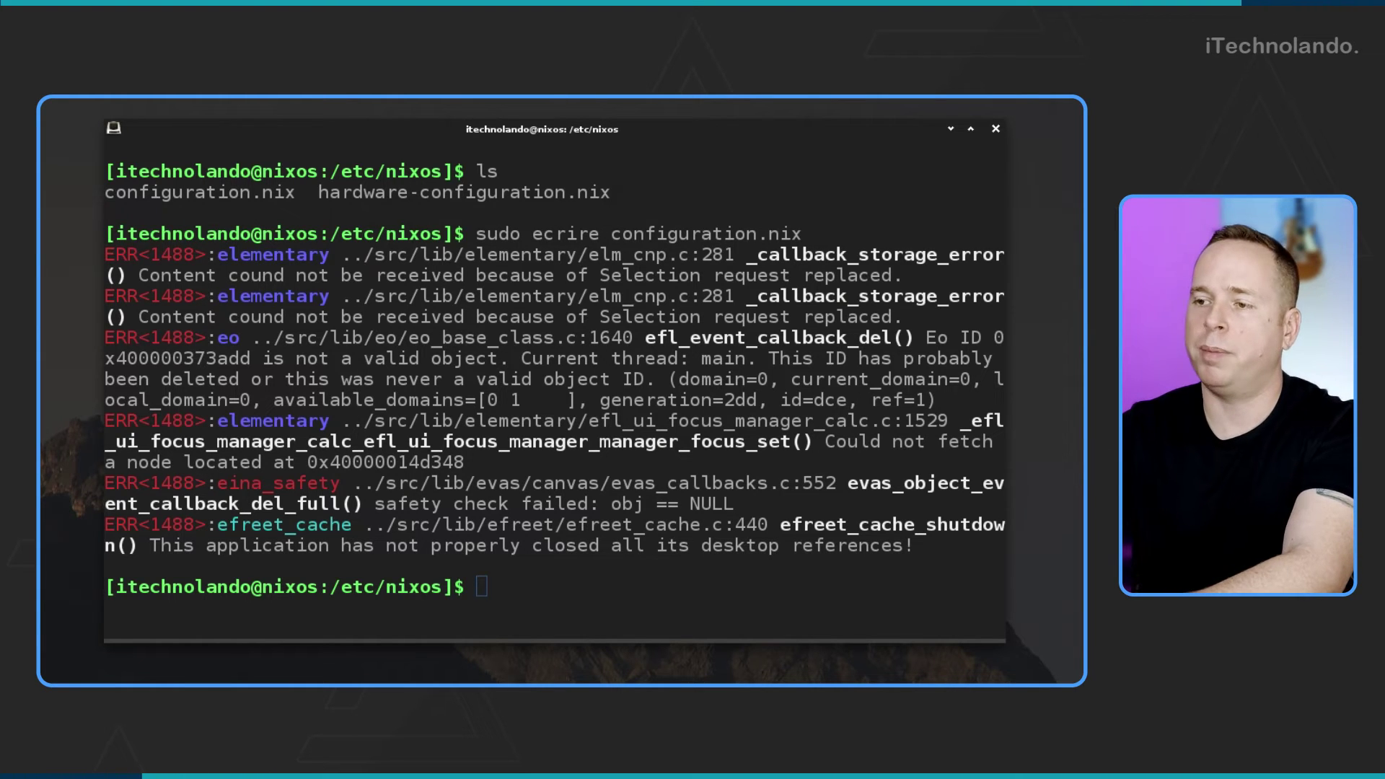
pyautogui.write('clear')
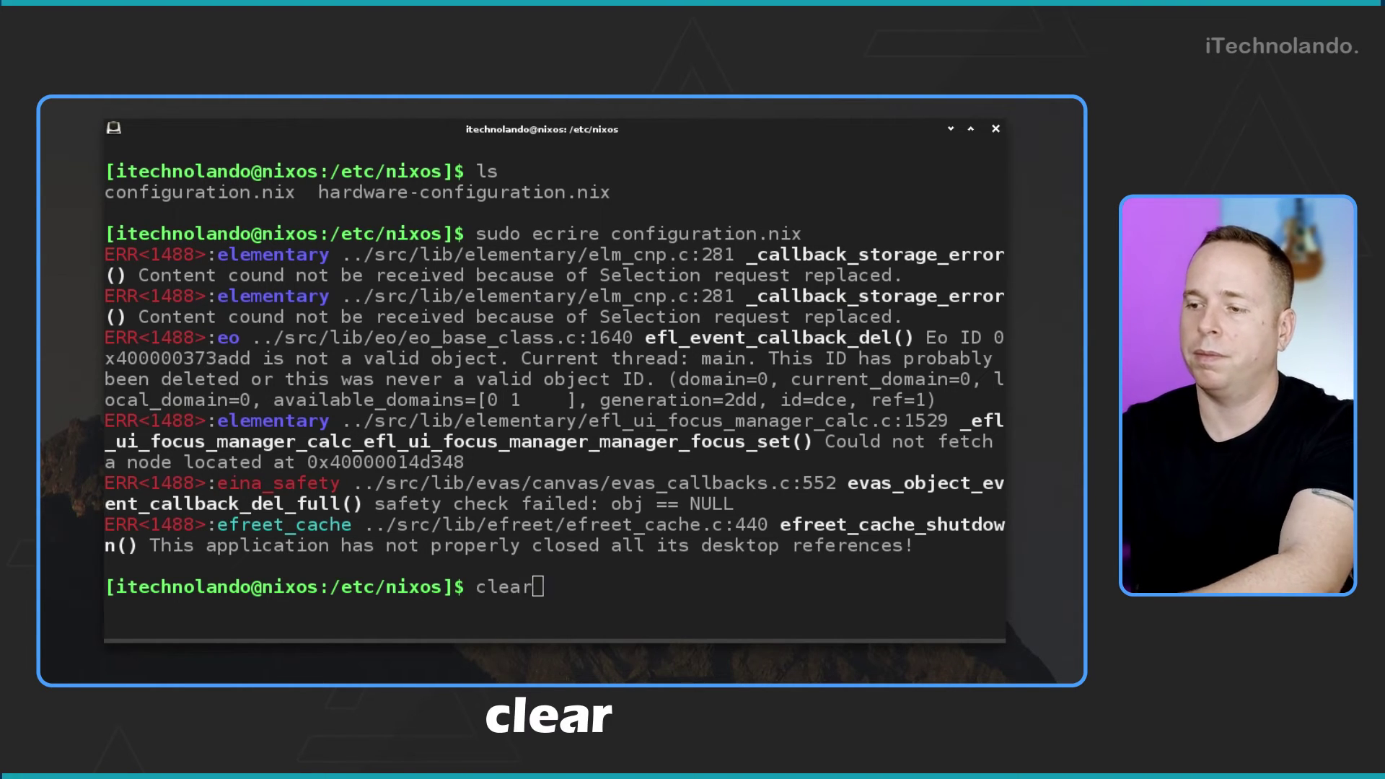
pyautogui.press('Return')
# Reopen configuration.nix with sudo ecrire to check the VMware Tools comment, close the editor, and clear the terminal
pyautogui.write('sudo ecrire')
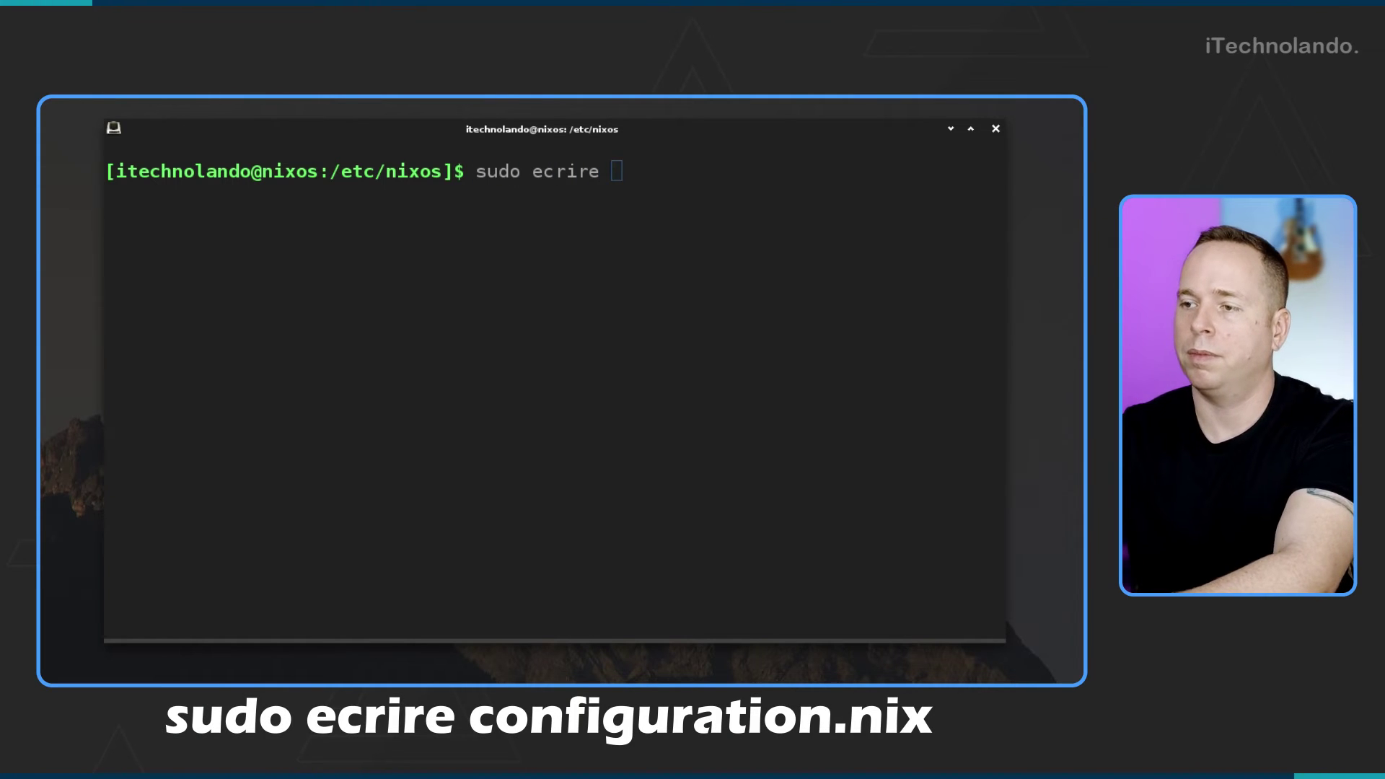
pyautogui.write(' configuration.nix')
pyautogui.press('Return')
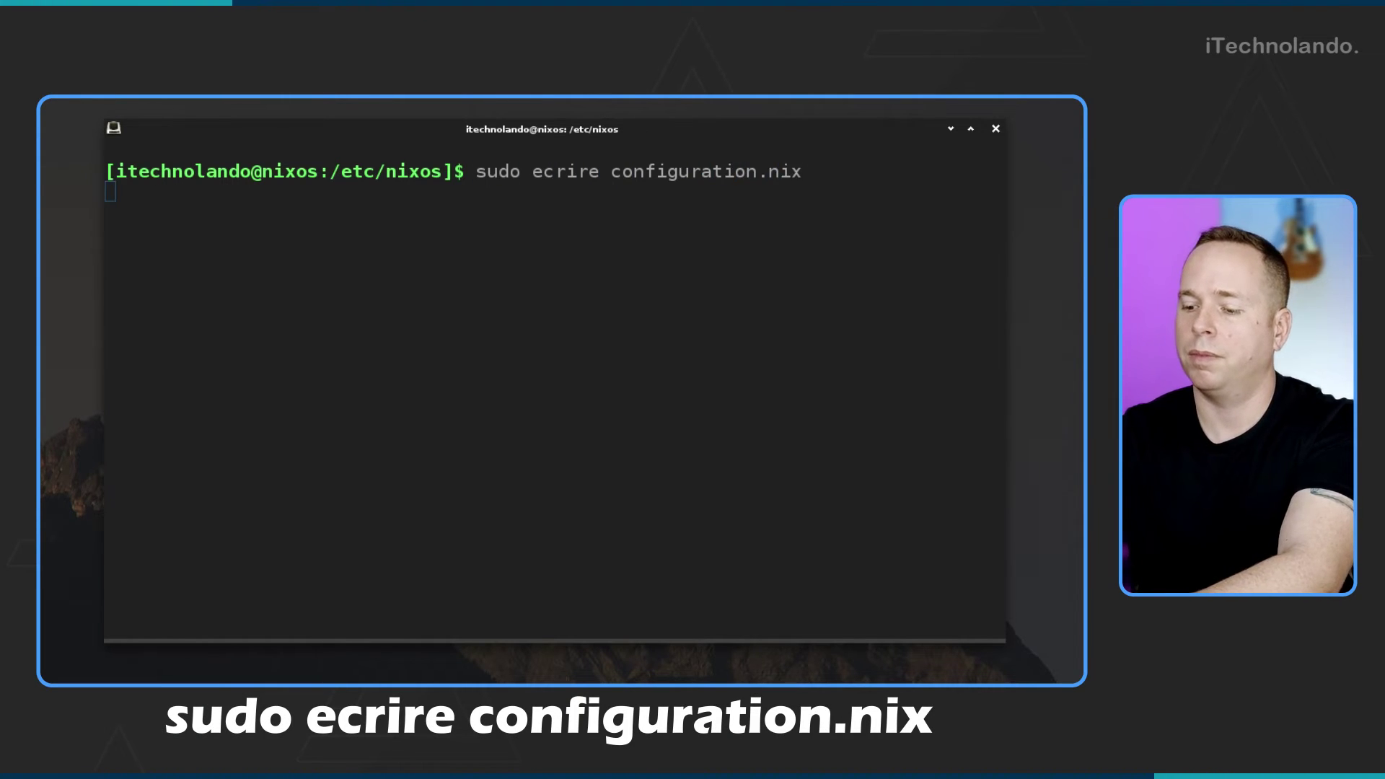
pyautogui.moveTo(690, 452); pyautogui.dragTo(617, 453)
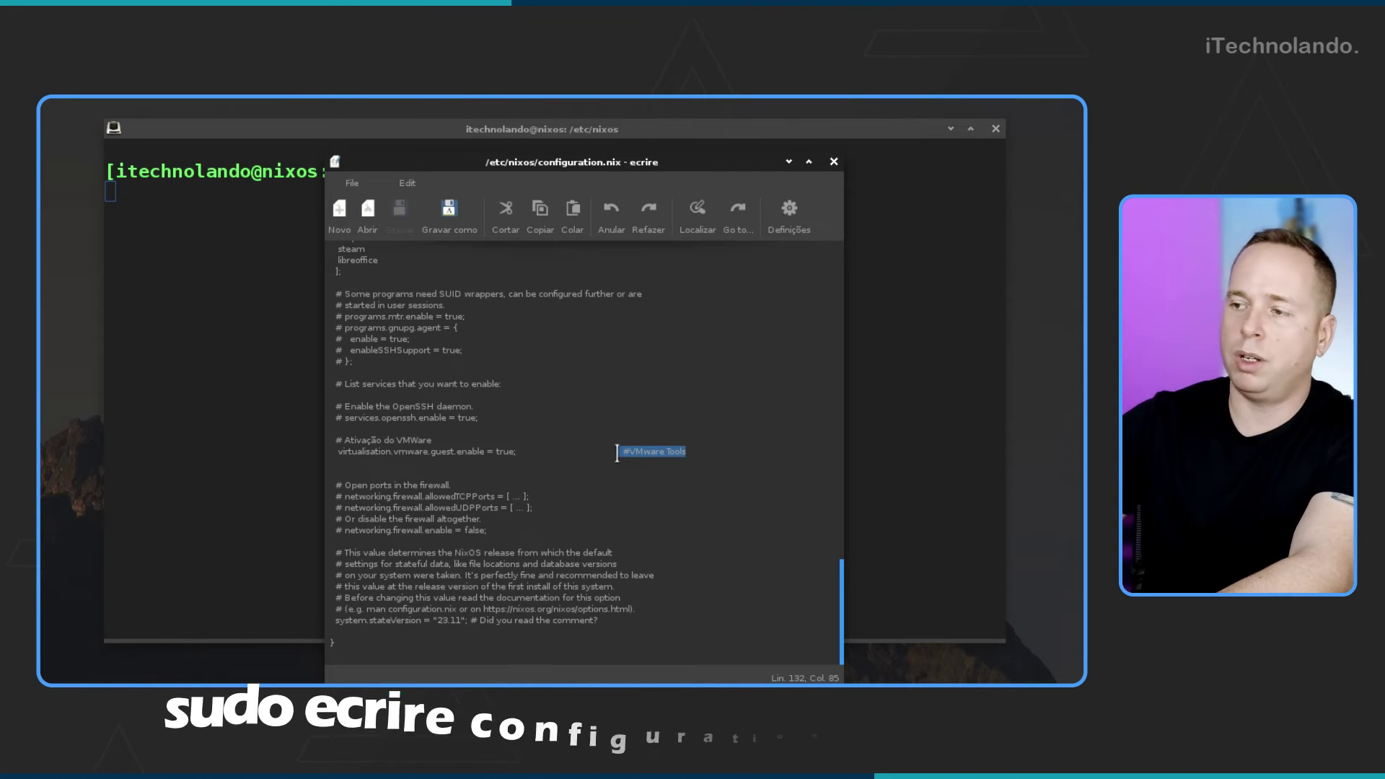
pyautogui.click(832, 163)
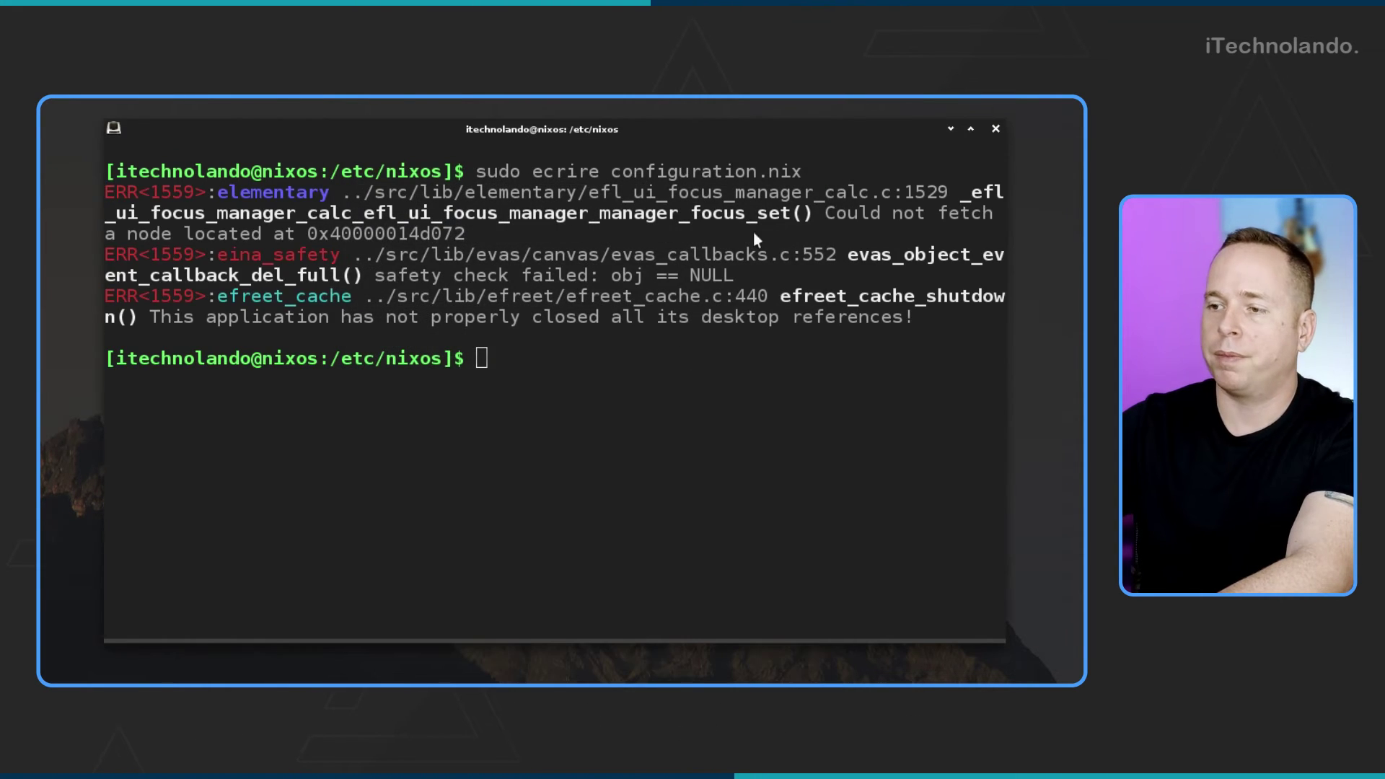
pyautogui.write('cle')
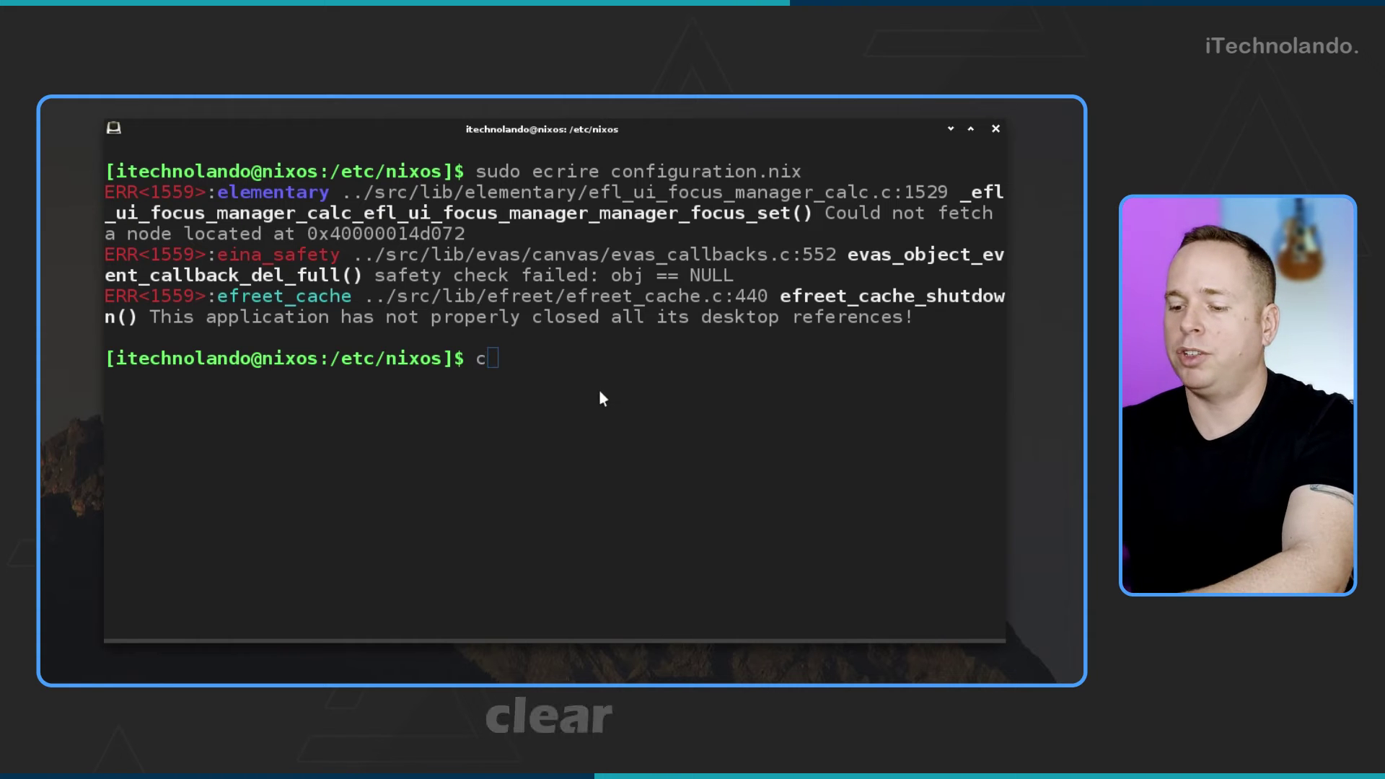
pyautogui.write('ar')
pyautogui.press('Return')
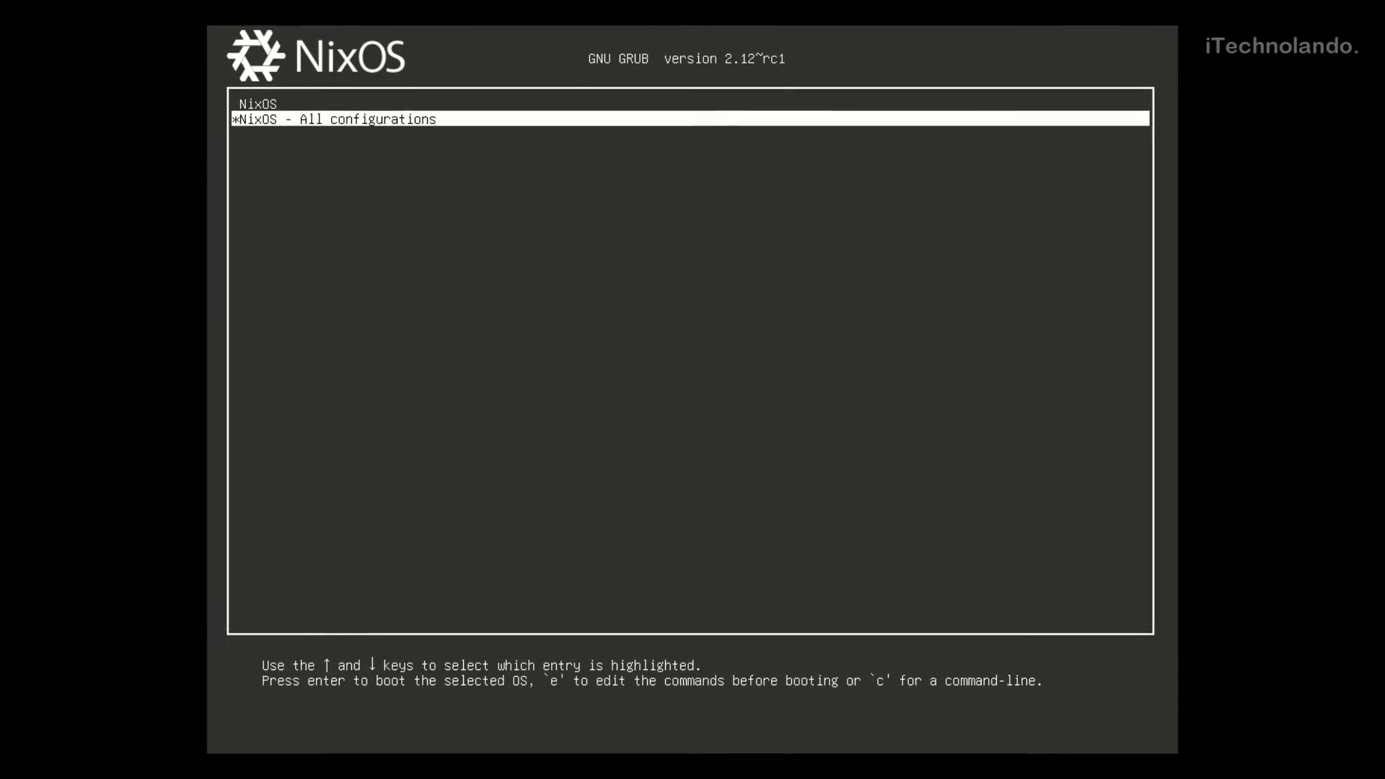
# Open the NixOS - All configurations entry in the GRUB boot menu and examine its saved system configurations
pyautogui.press('Up')
pyautogui.press('Down')
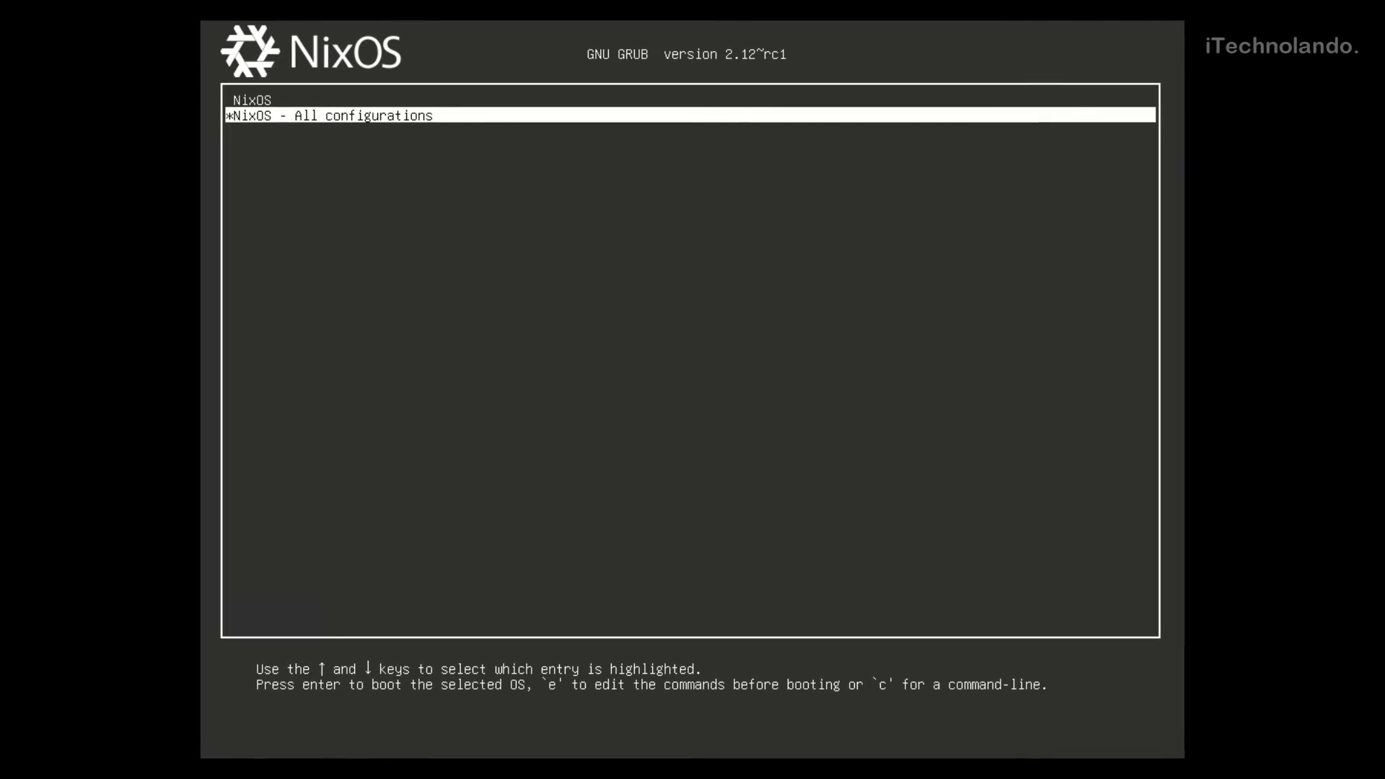
pyautogui.press('Return')
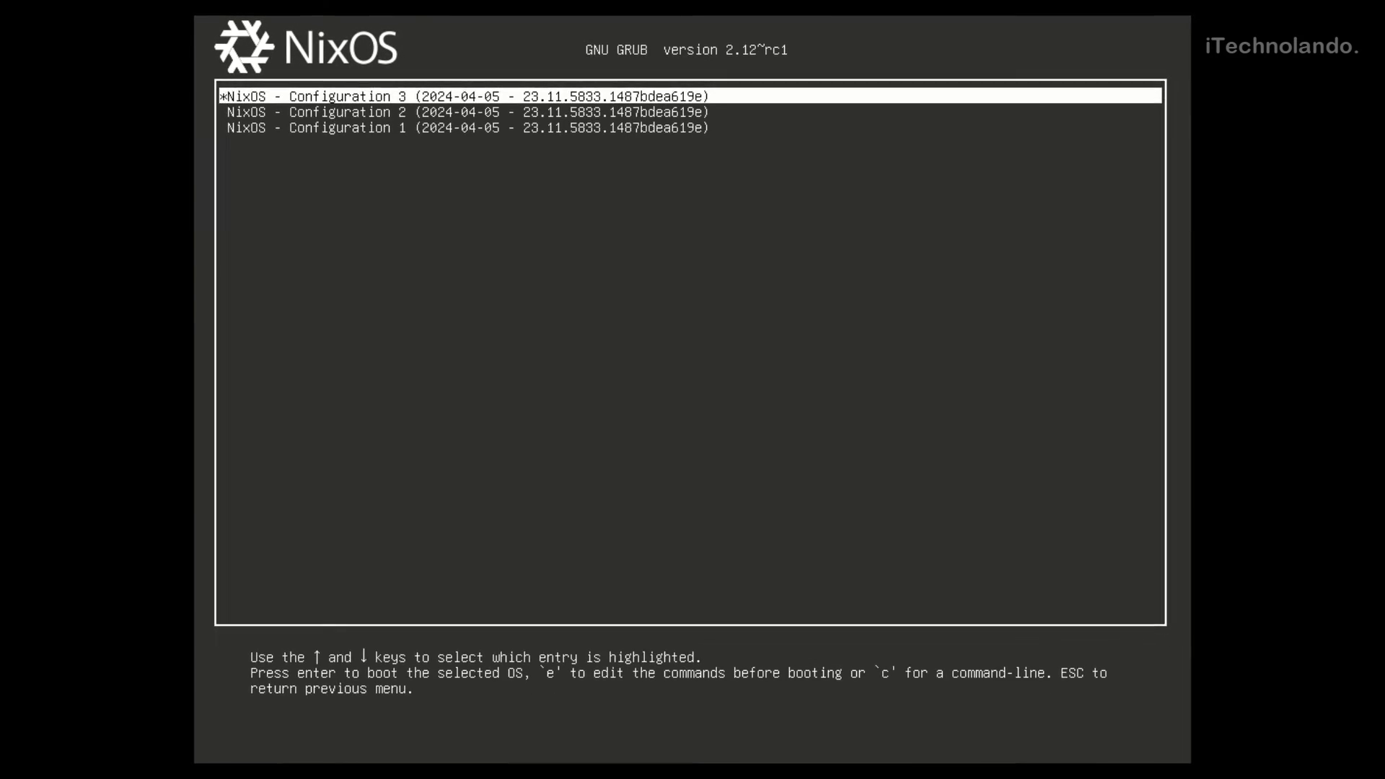
pyautogui.press('Down')
pyautogui.press('Down')
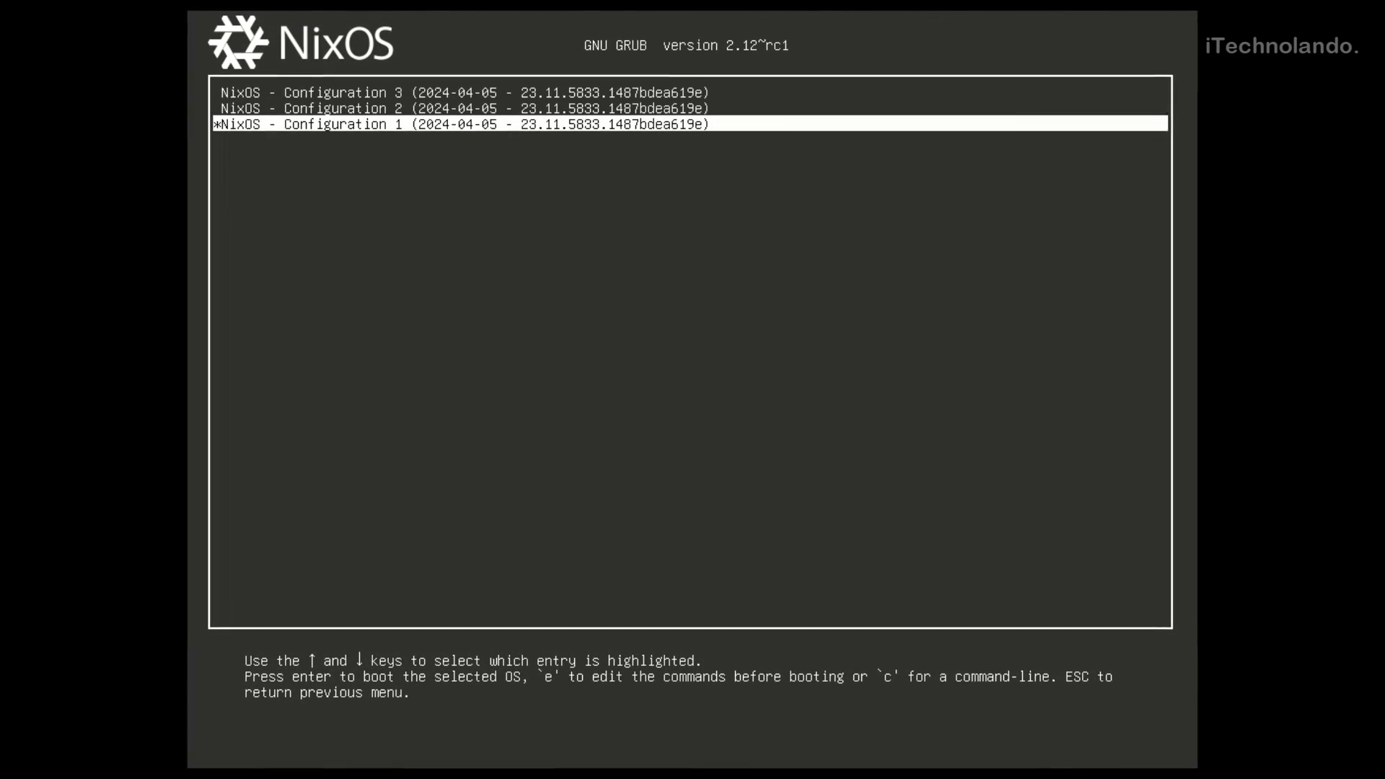
pyautogui.press('Up')
pyautogui.press('Up')
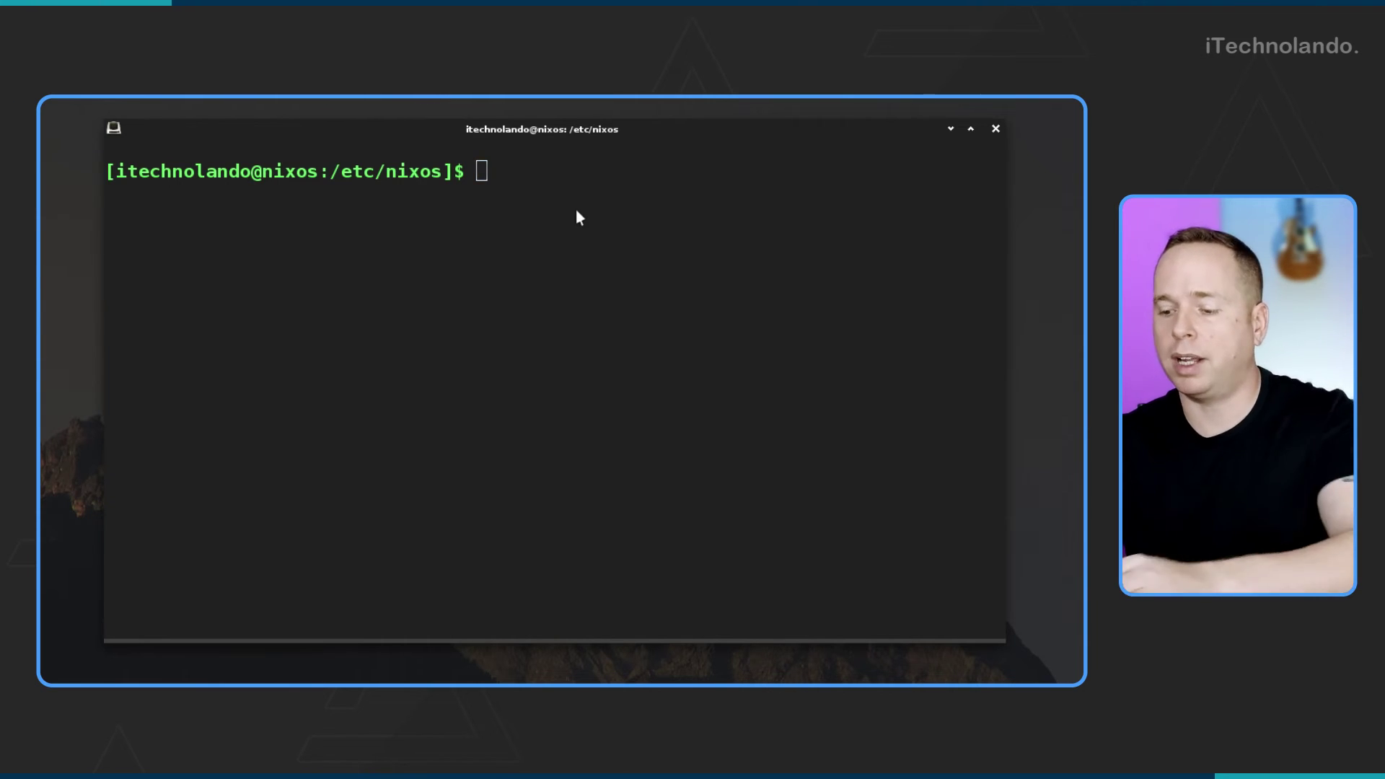
# Apply the edited system configuration by running sudo nixos-rebuild switch in /etc/nixos
pyautogui.write('sudo nix')
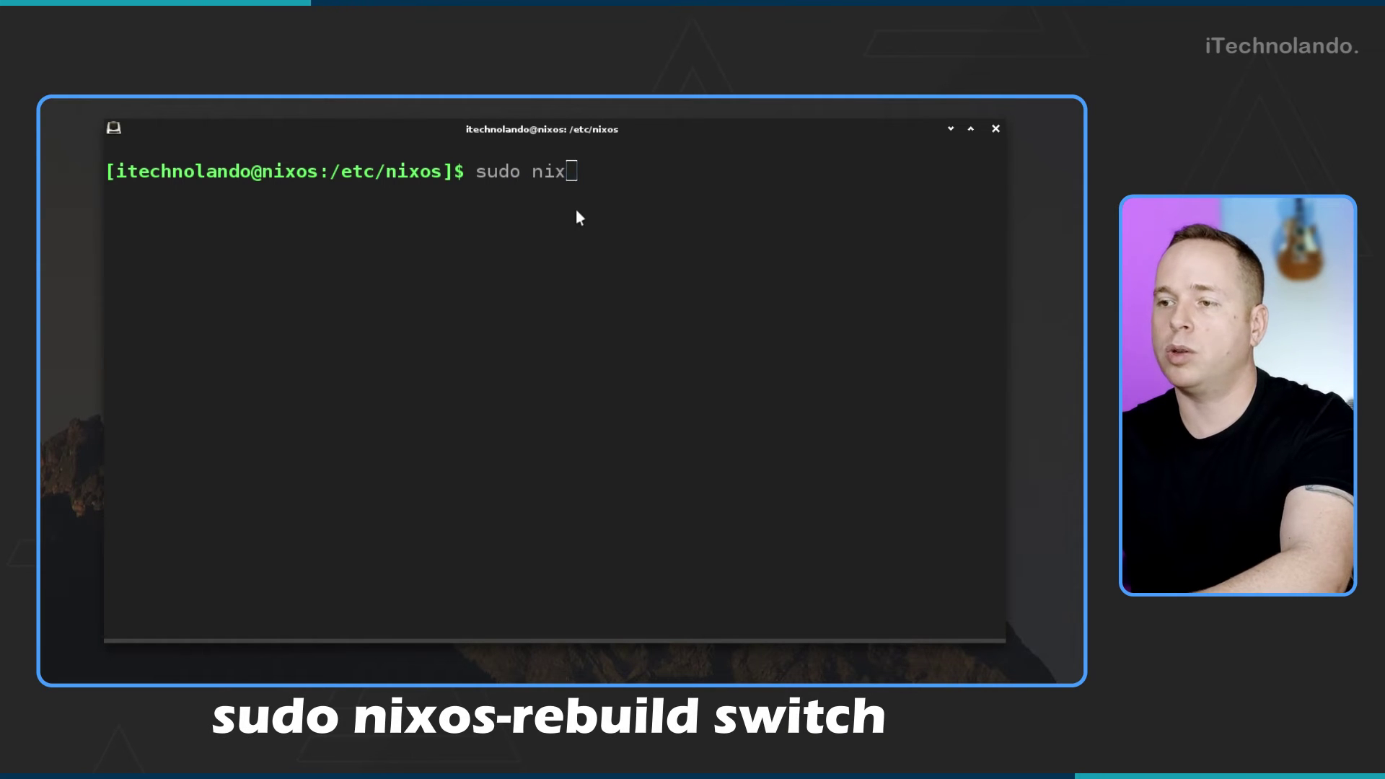
pyautogui.write('os-re')
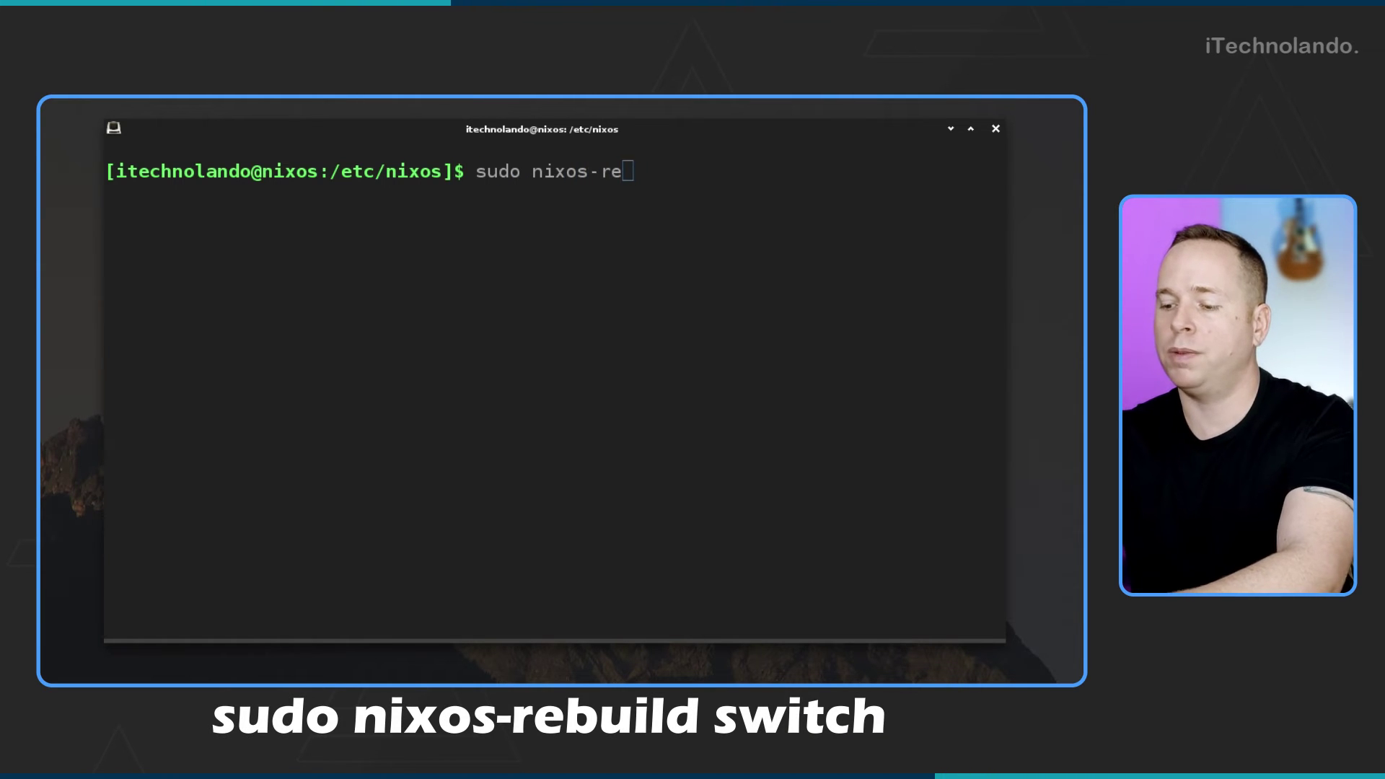
pyautogui.write('build ')
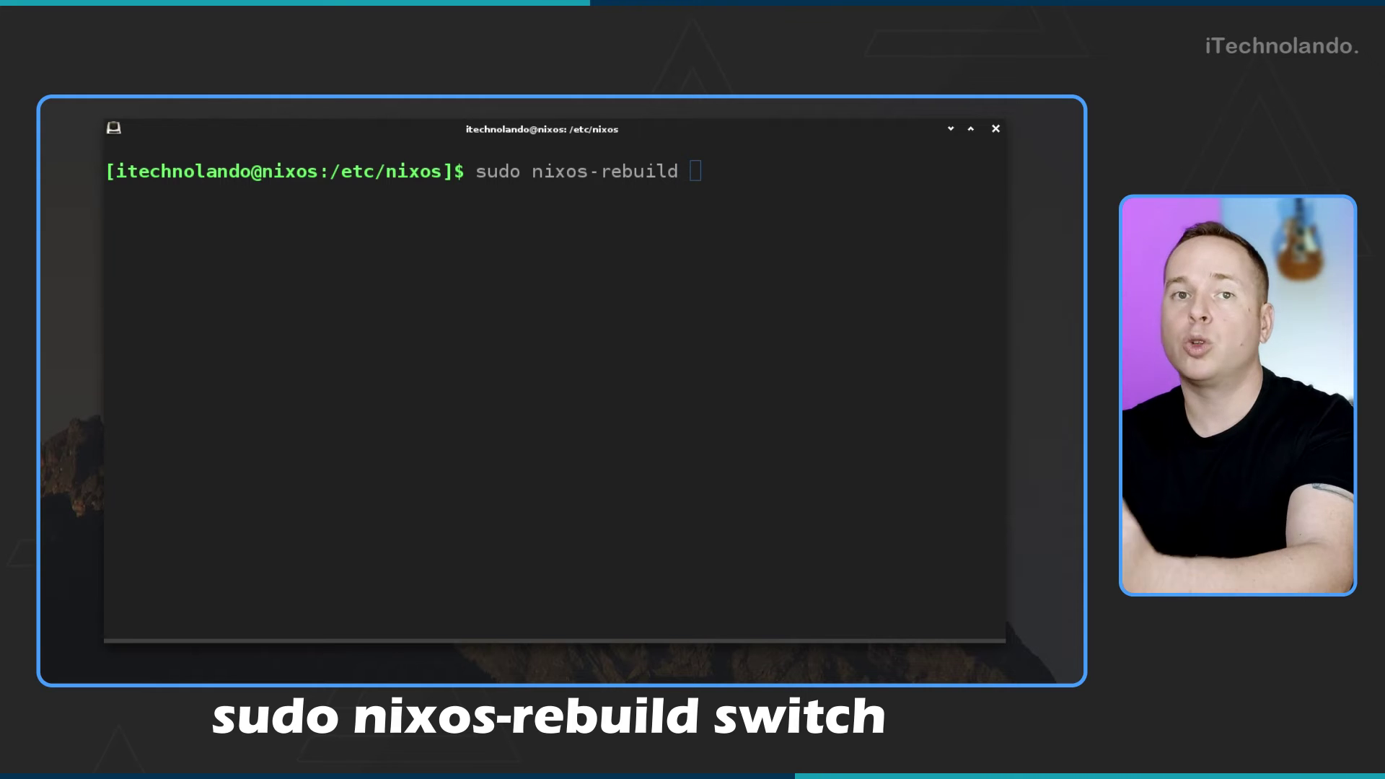
pyautogui.write('switch')
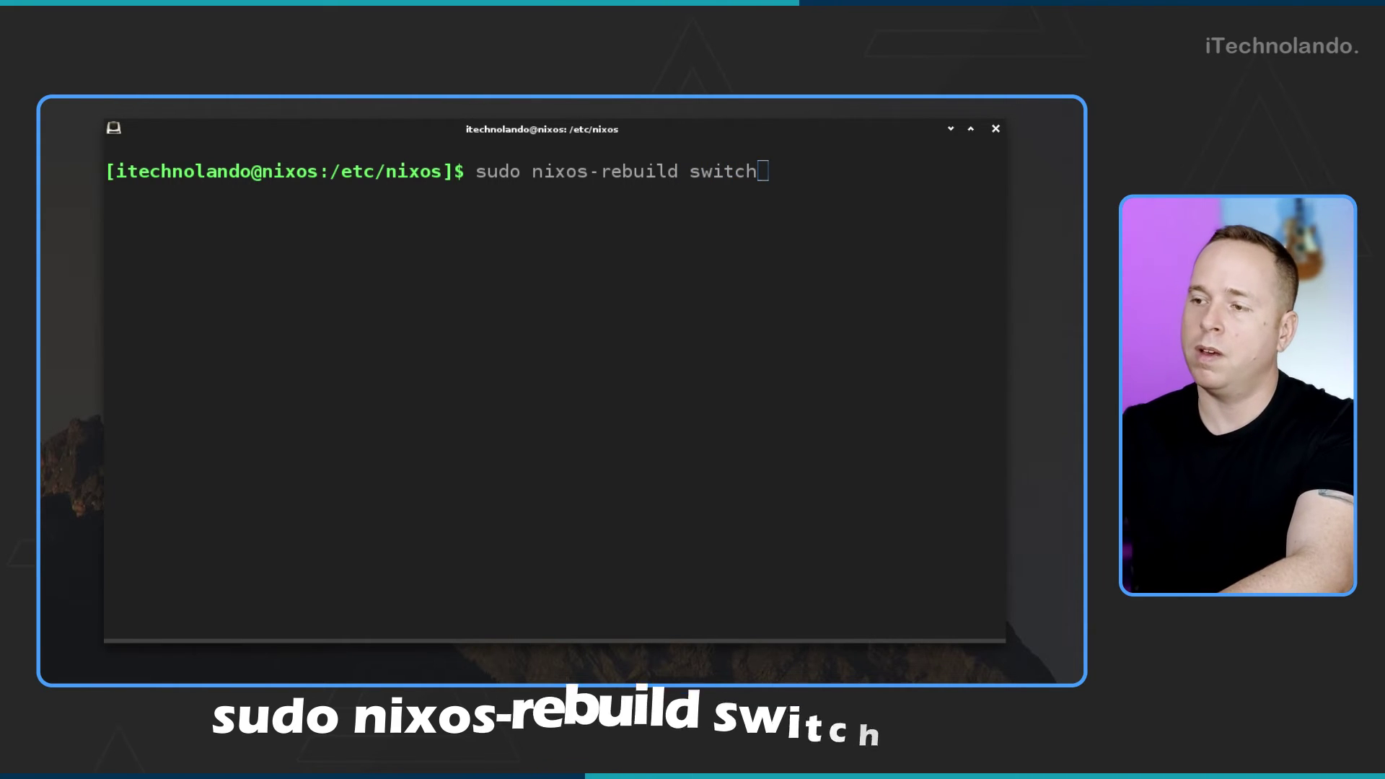
pyautogui.press('Return')
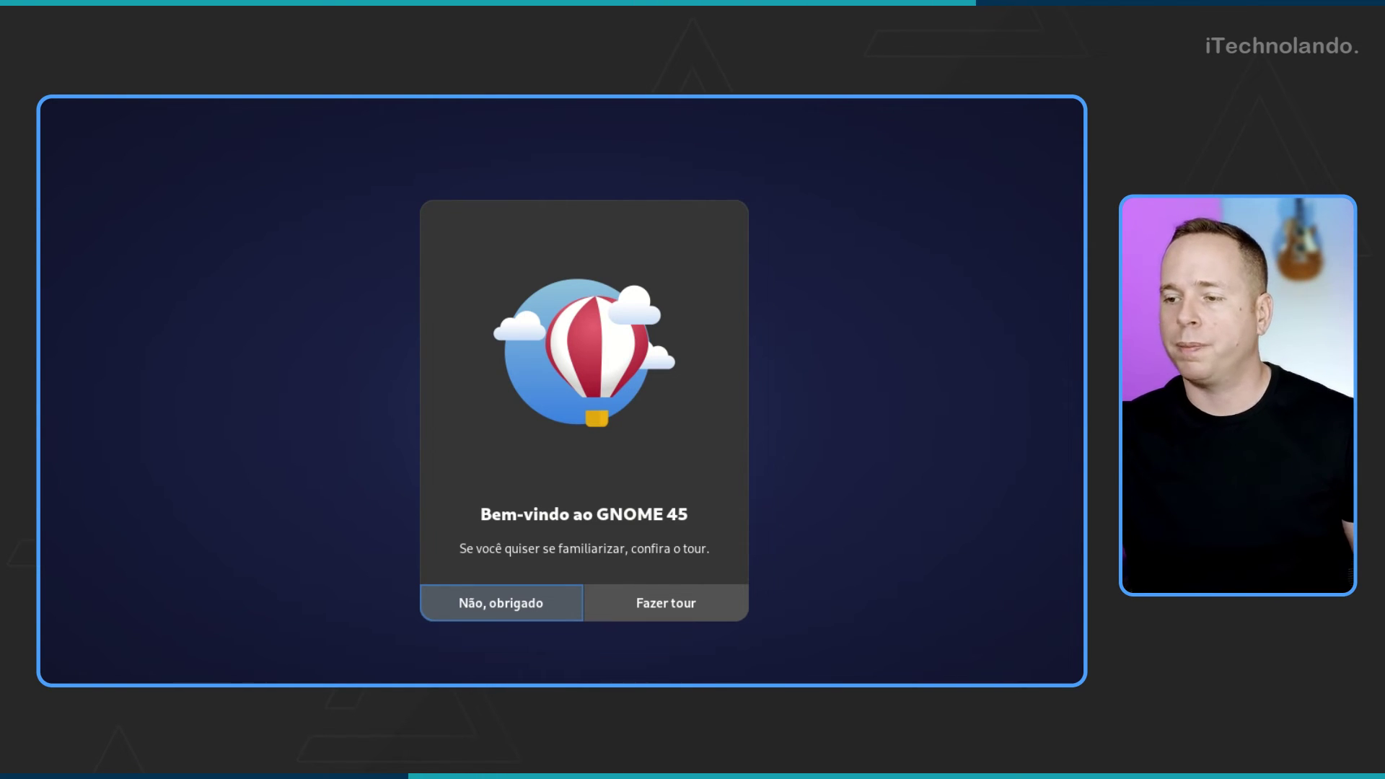
# Decline the GNOME 45 welcome tour and look through both pages of the installed applications
pyautogui.click(533, 610)
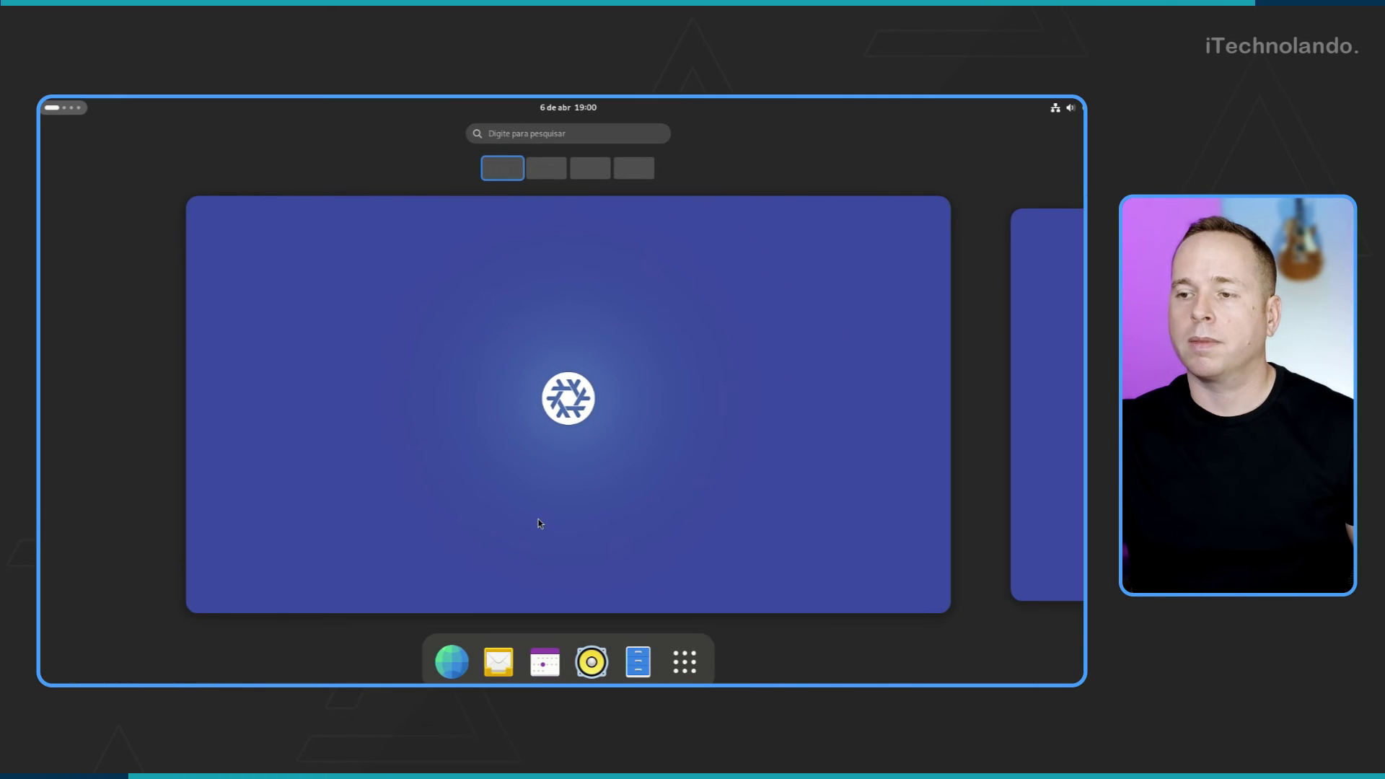
pyautogui.click(539, 518)
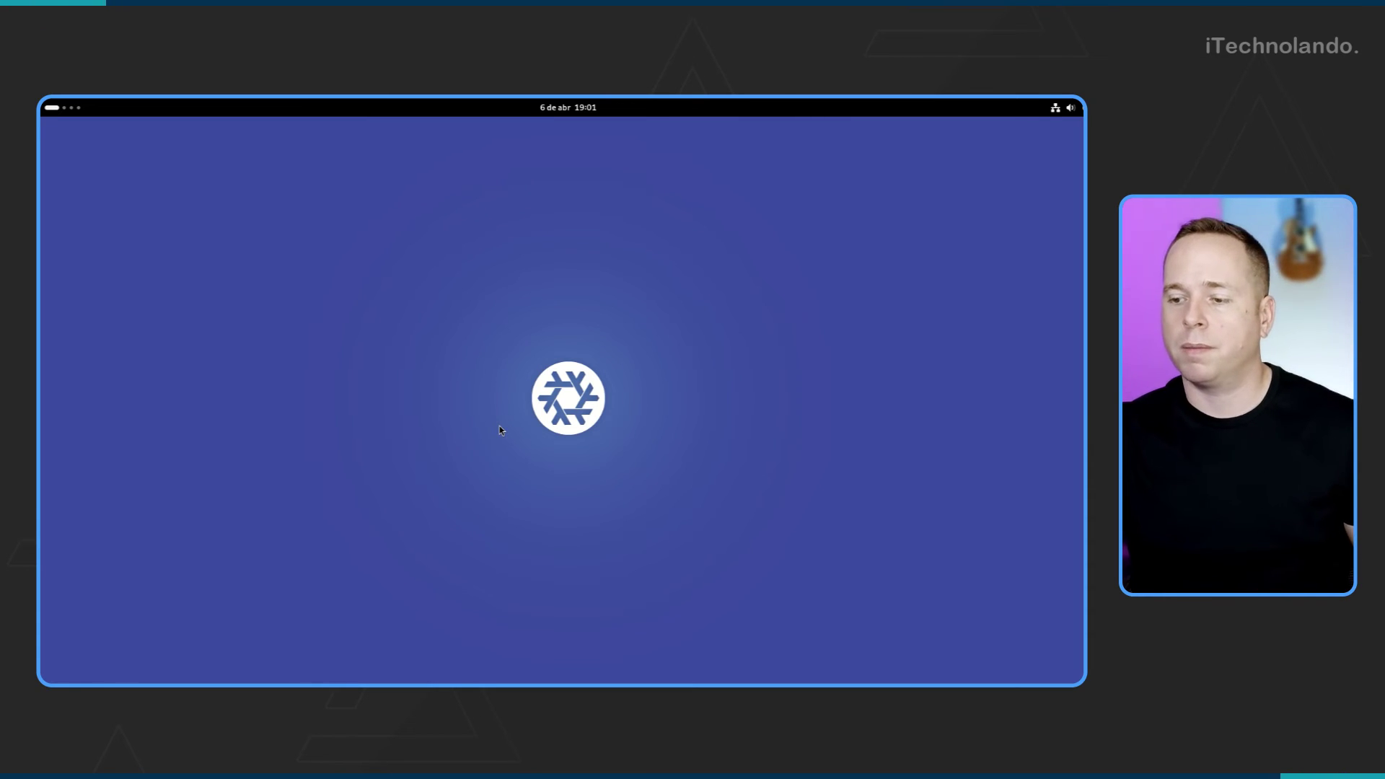
pyautogui.press('super')
pyautogui.click(687, 670)
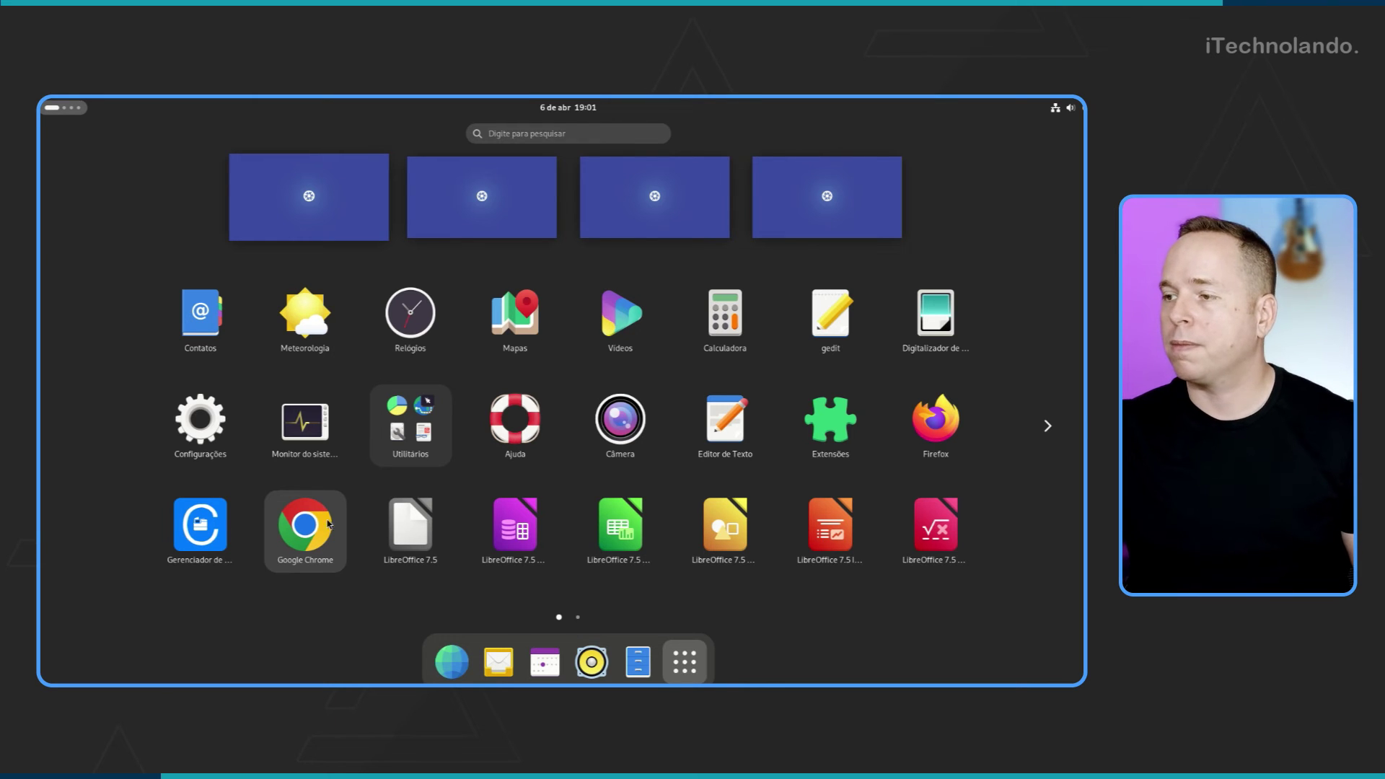
pyautogui.click(1051, 432)
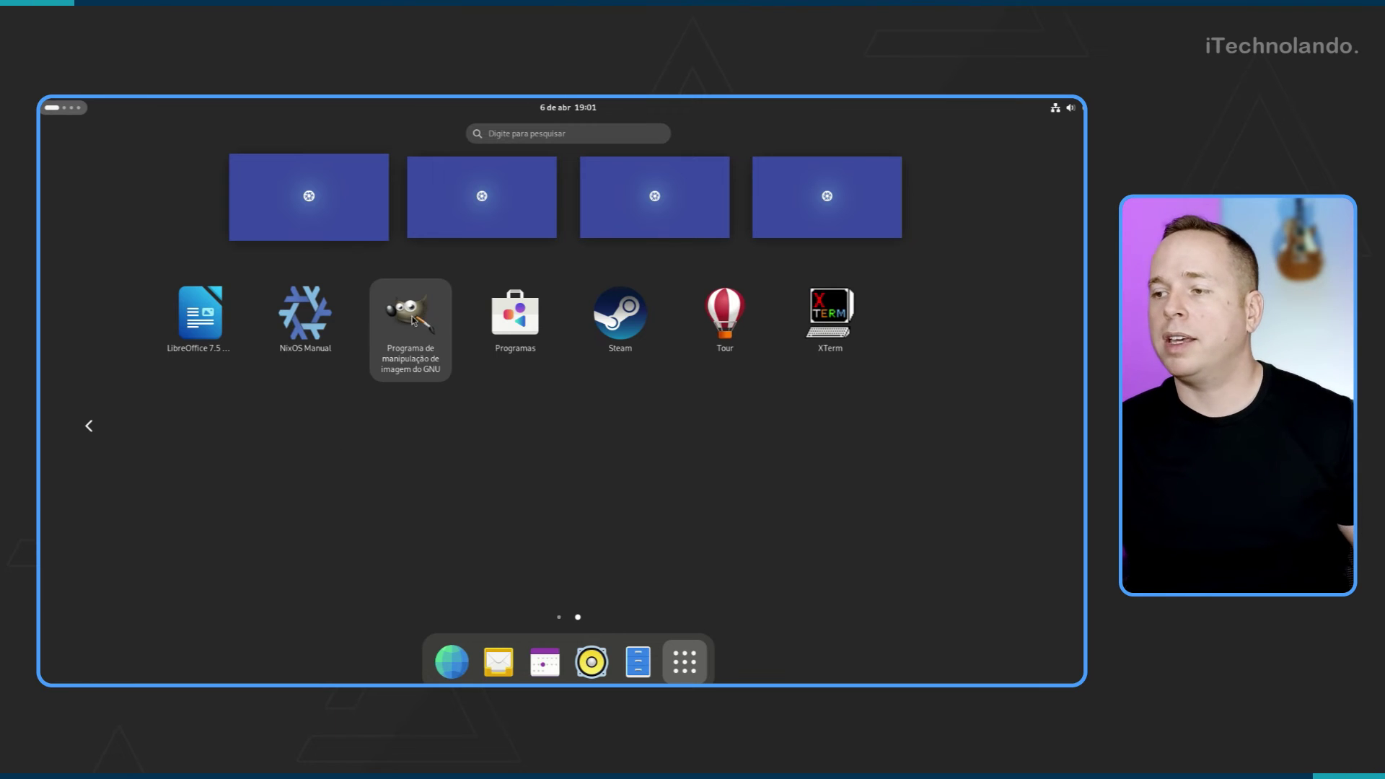
pyautogui.click(87, 428)
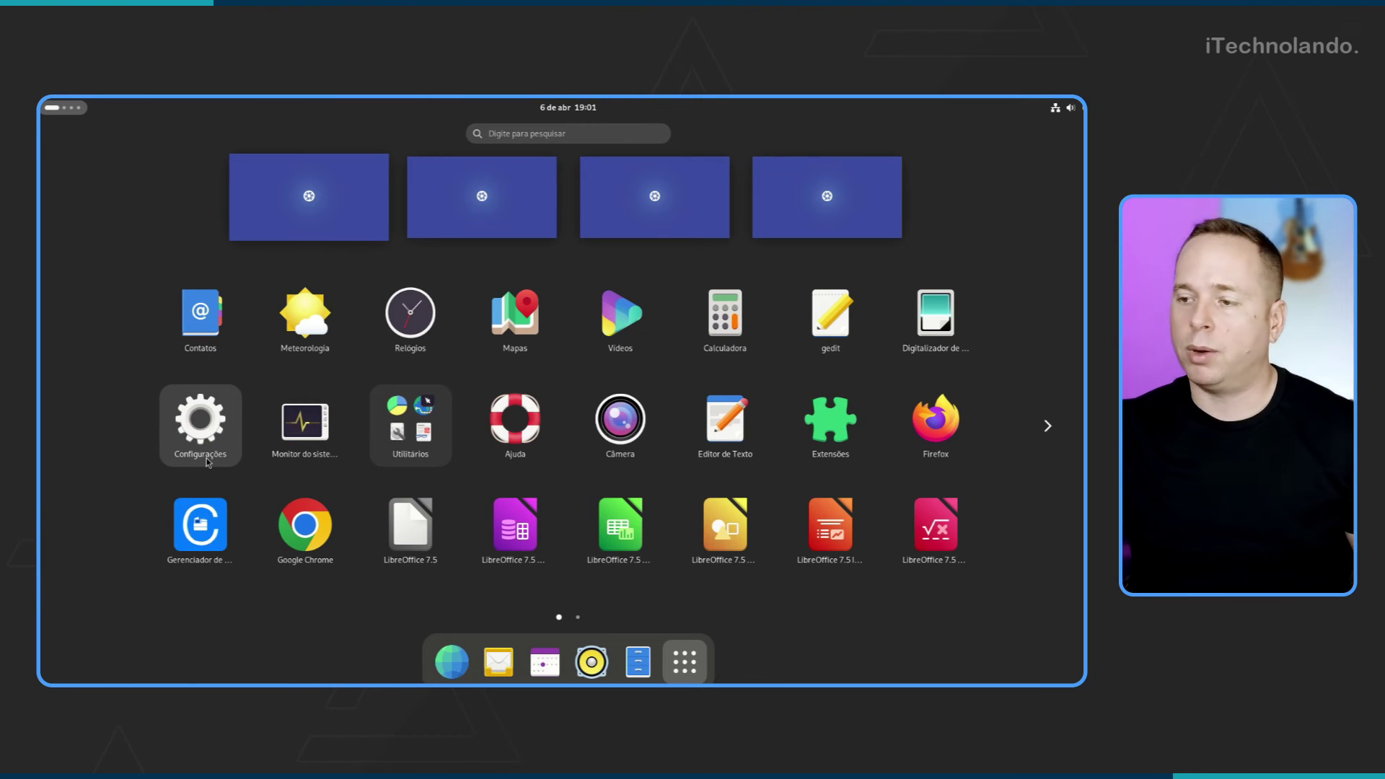
# Search the installed applications for "term" and open Console
pyautogui.click(516, 133)
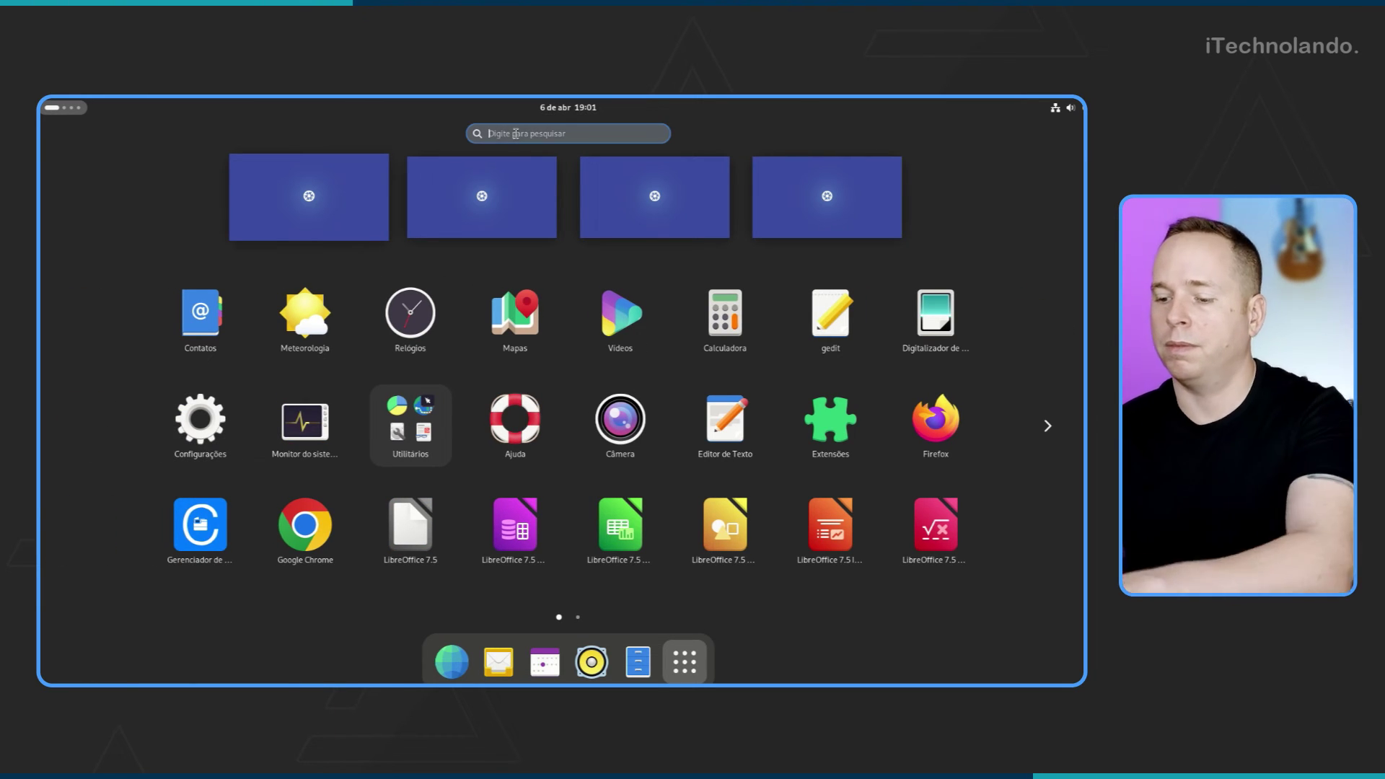
pyautogui.write('term')
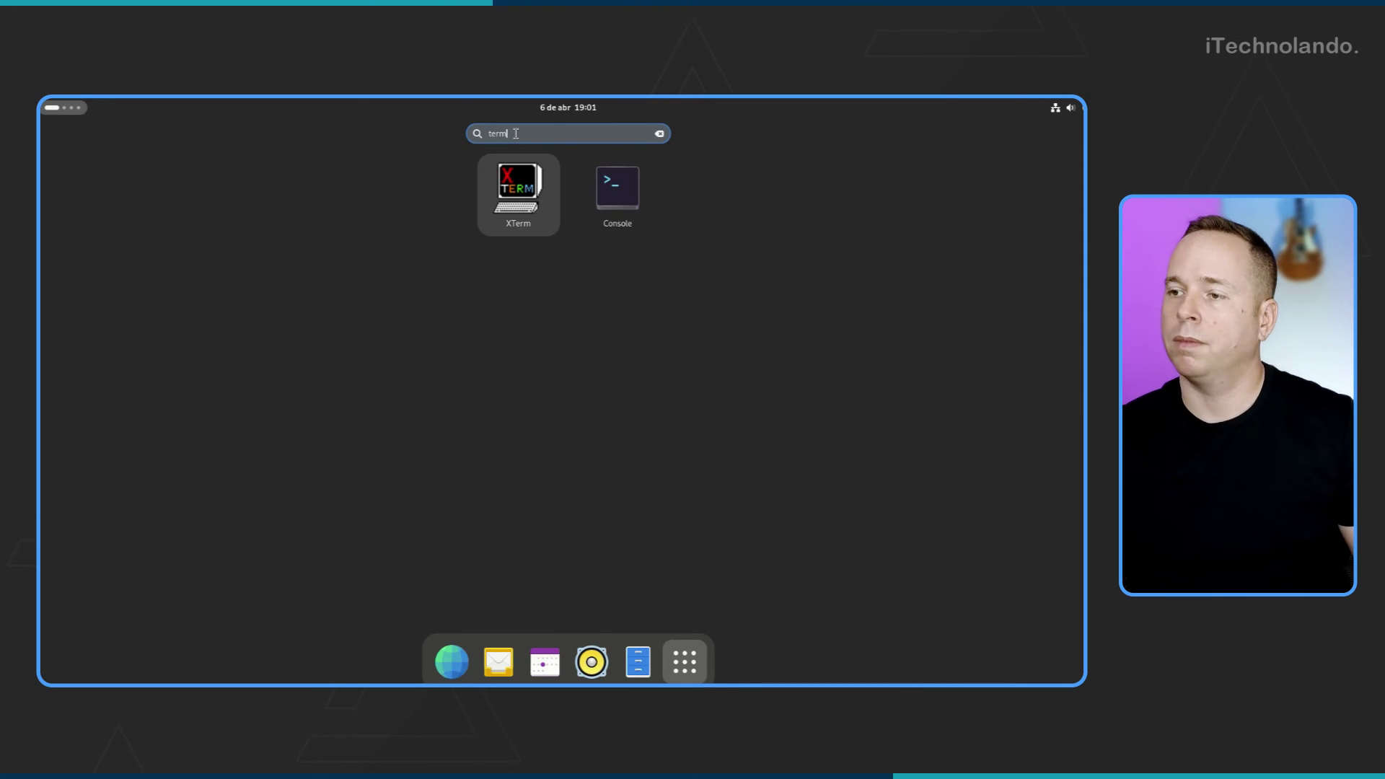
pyautogui.click(618, 189)
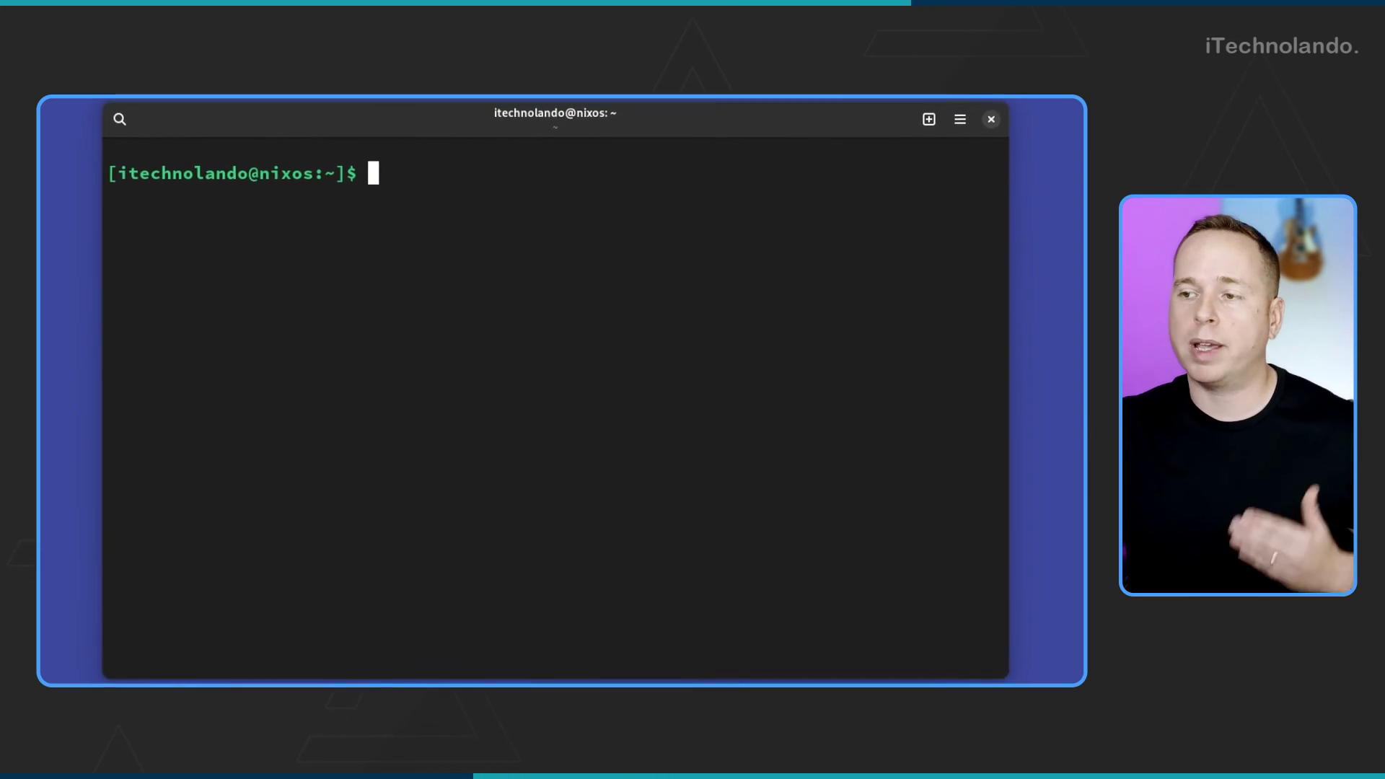
# Write the nix-channel --update command at the prompt as an example, and clear the line
pyautogui.write('n')
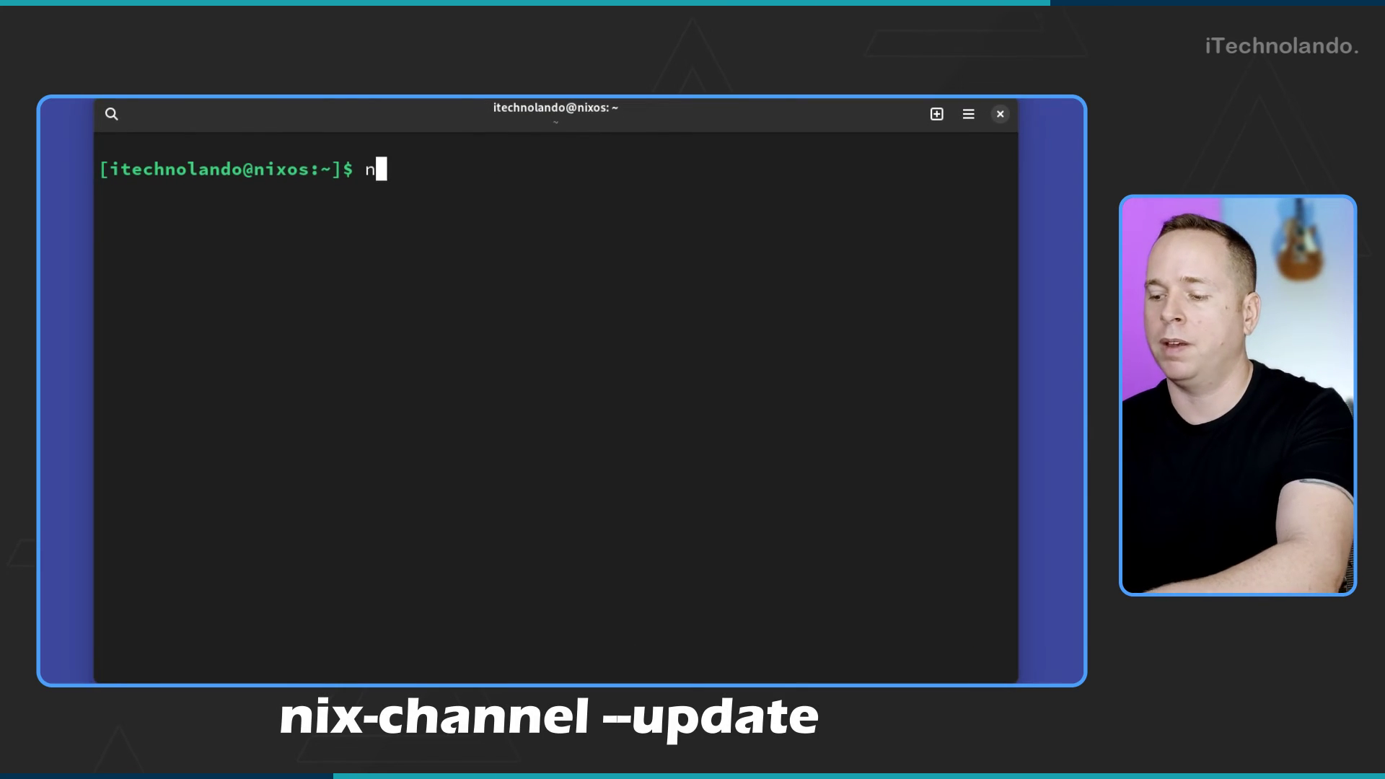
pyautogui.write('ix-chan')
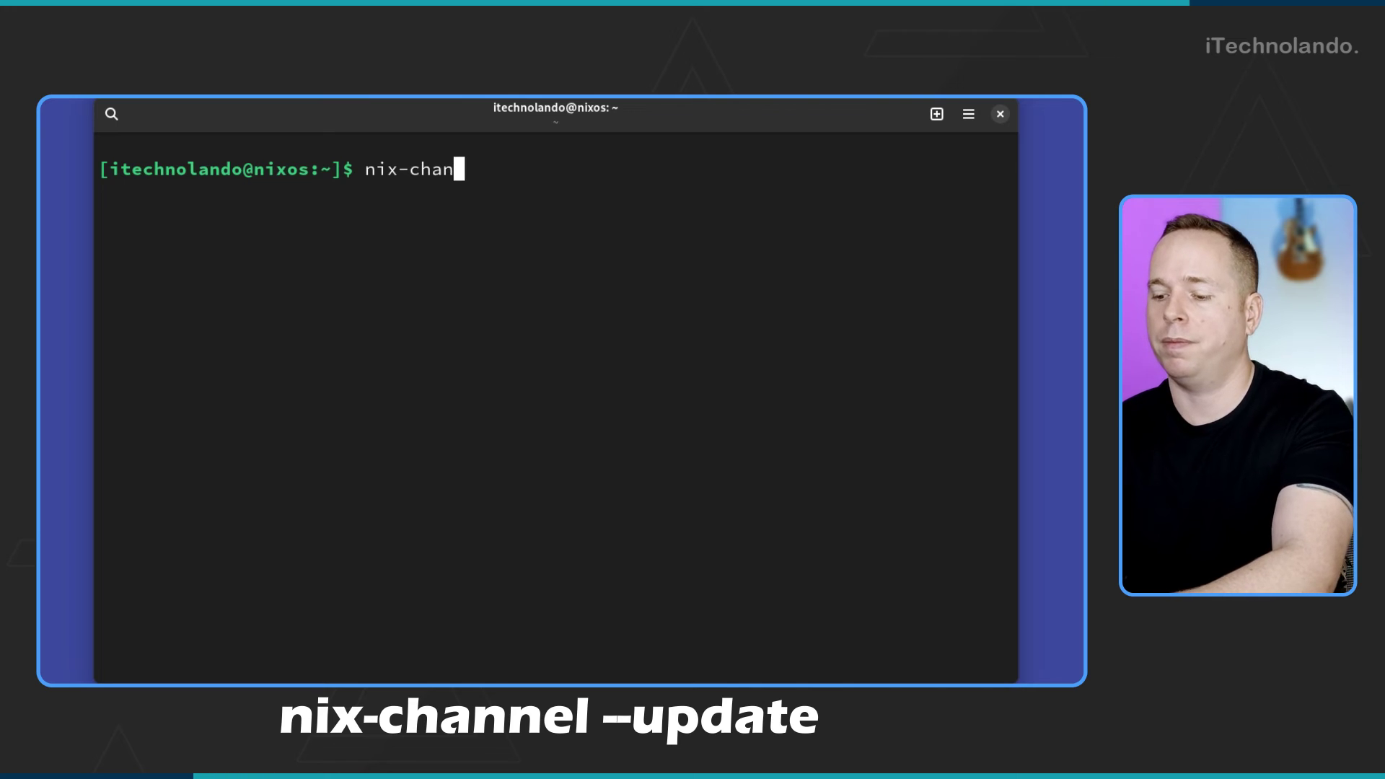
pyautogui.write('nel --')
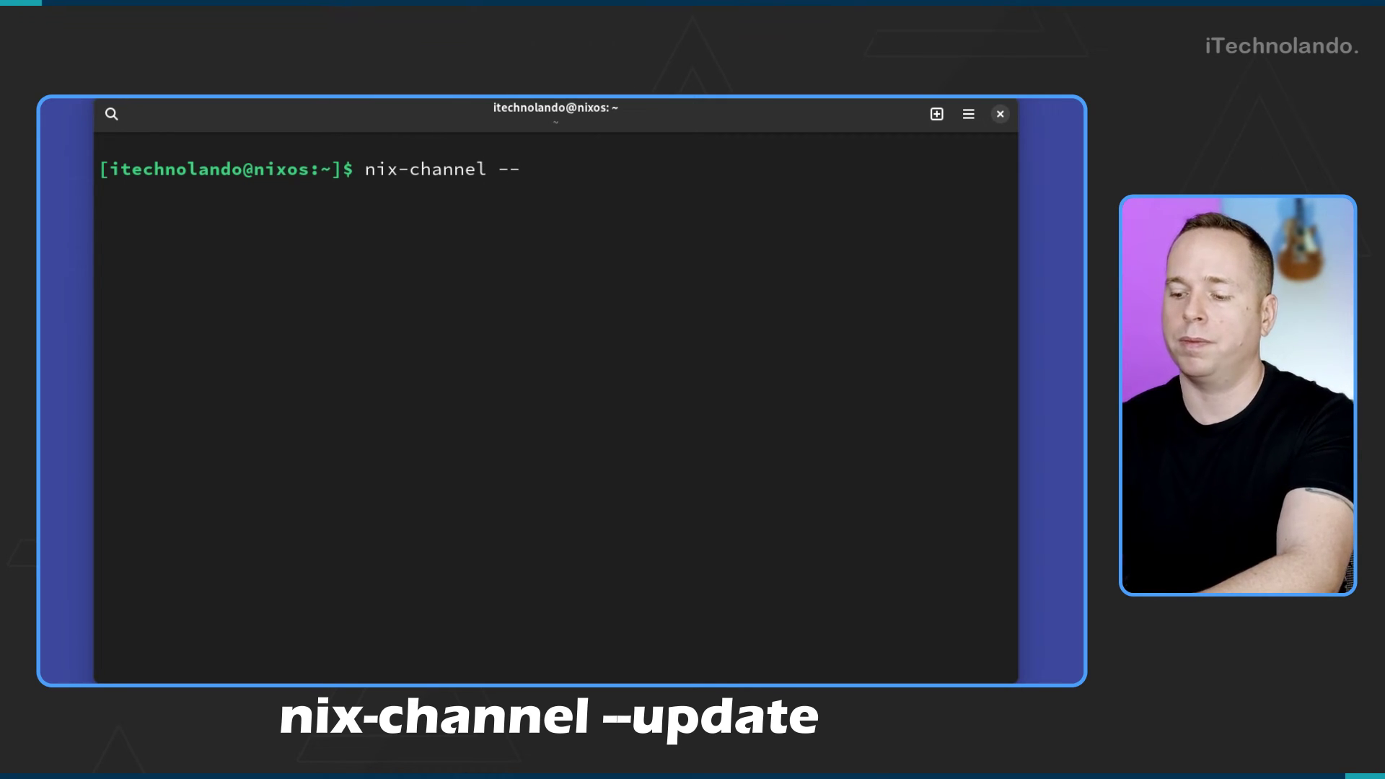
pyautogui.write('update')
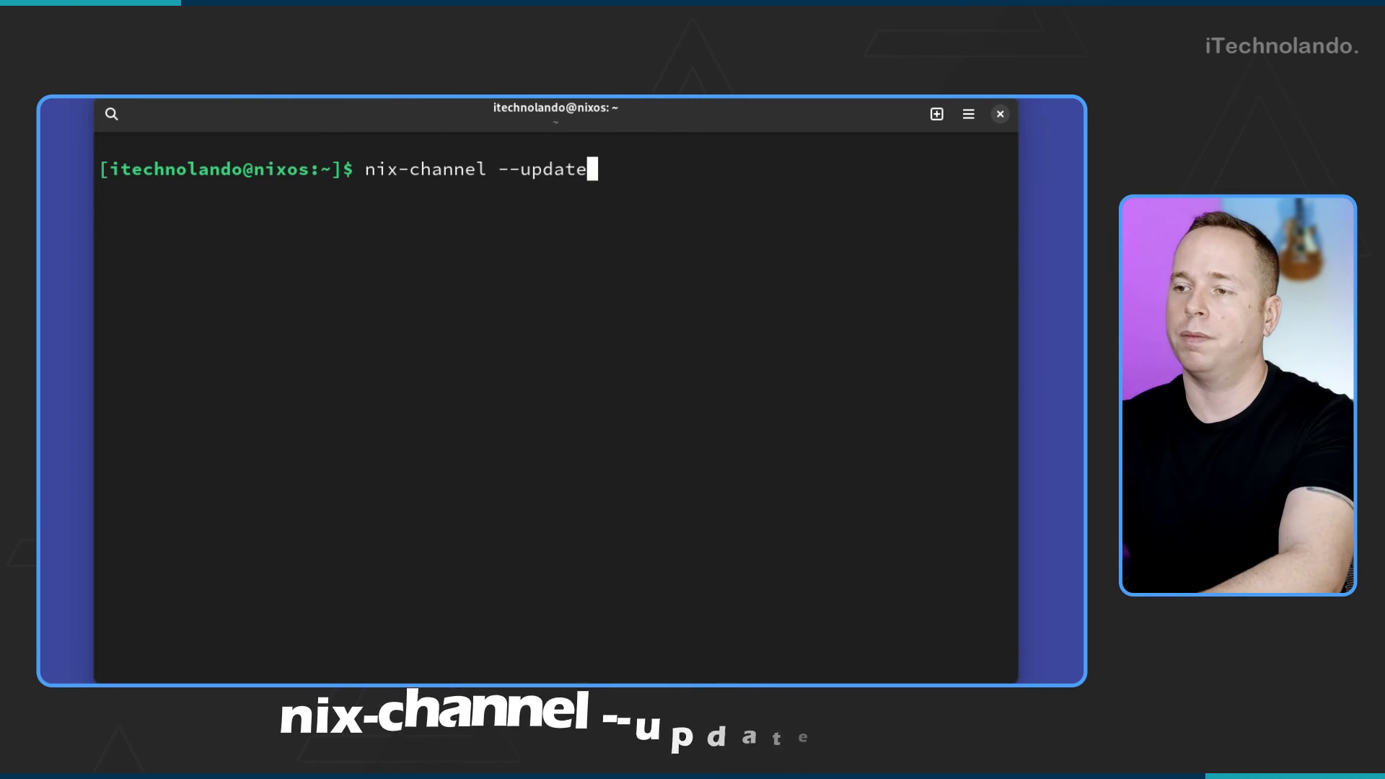
pyautogui.hotkey('ctrl', 'u')
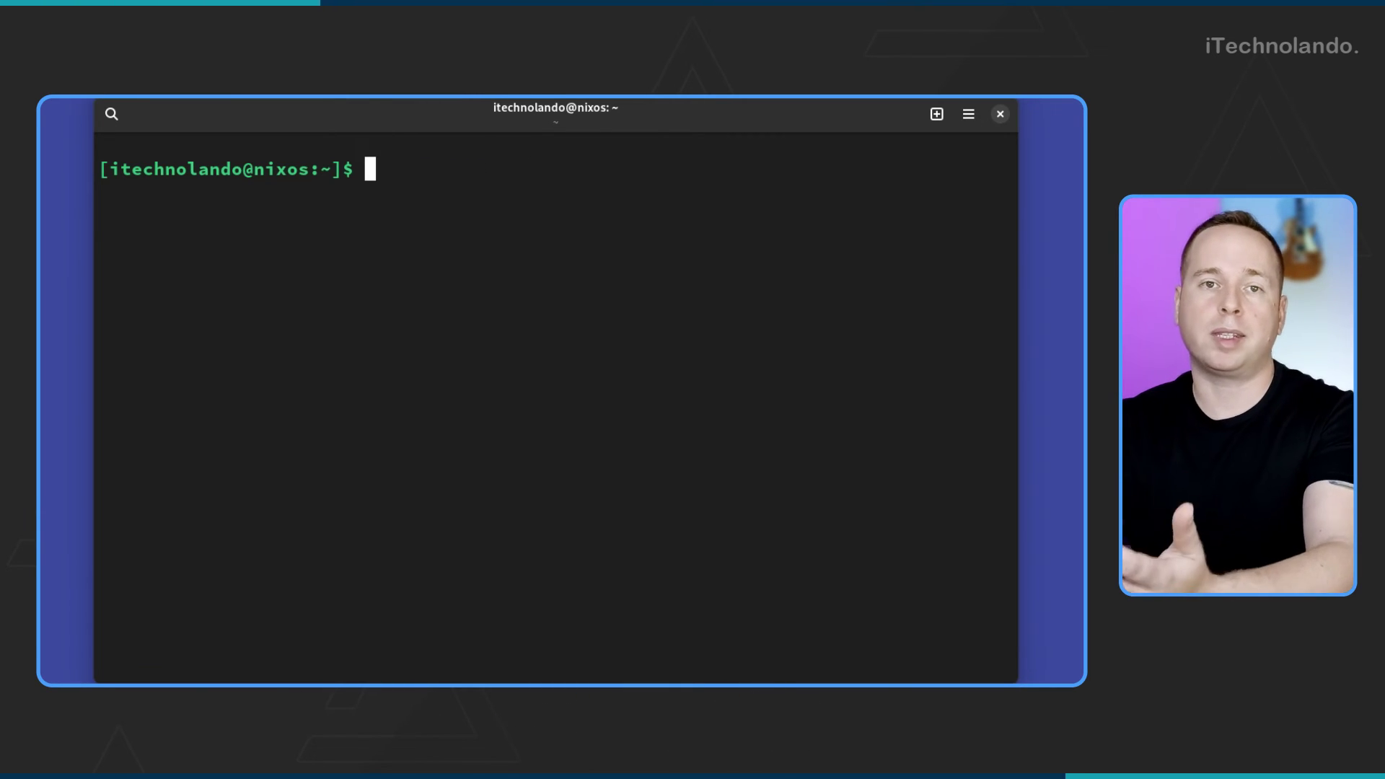
# Run nix-env --upgrade to upgrade the packages installed in the user environment
pyautogui.write('nix-en')
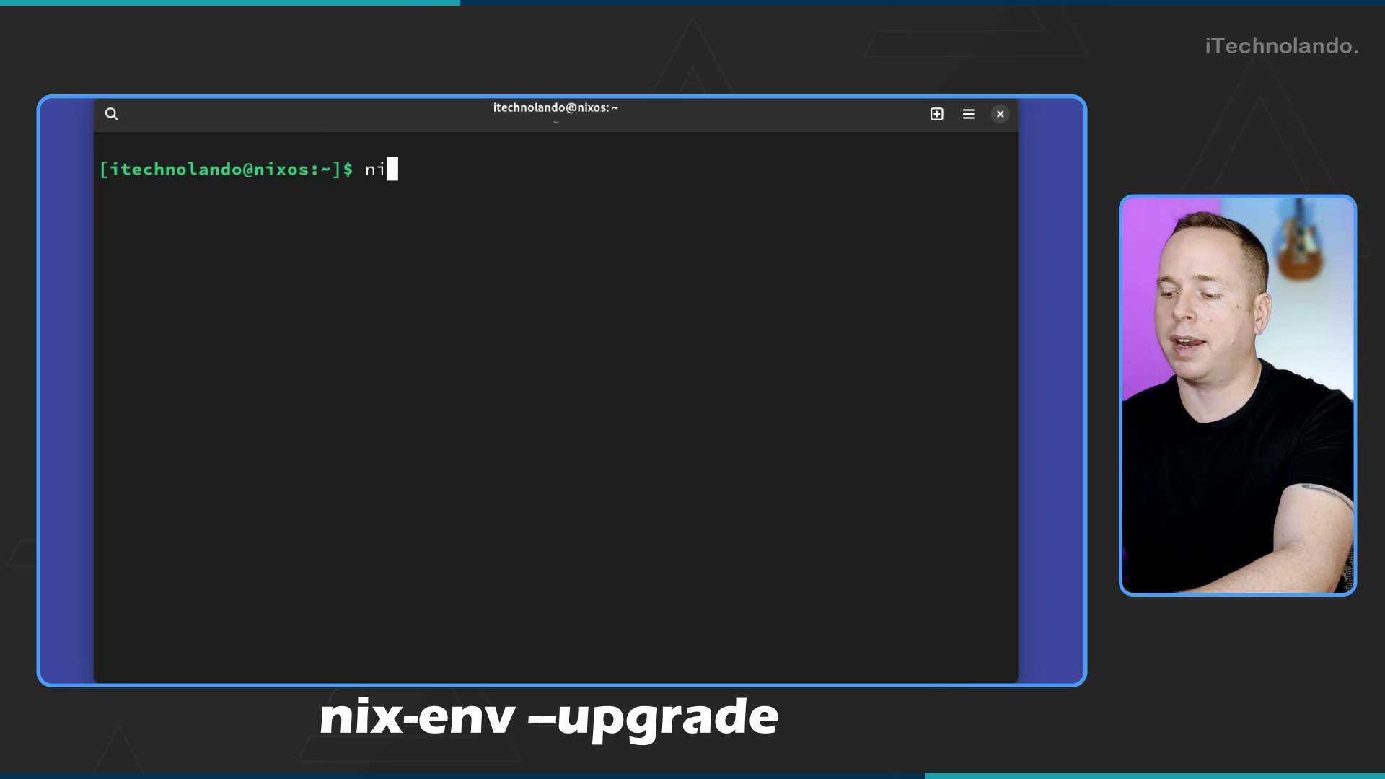
pyautogui.write('v')
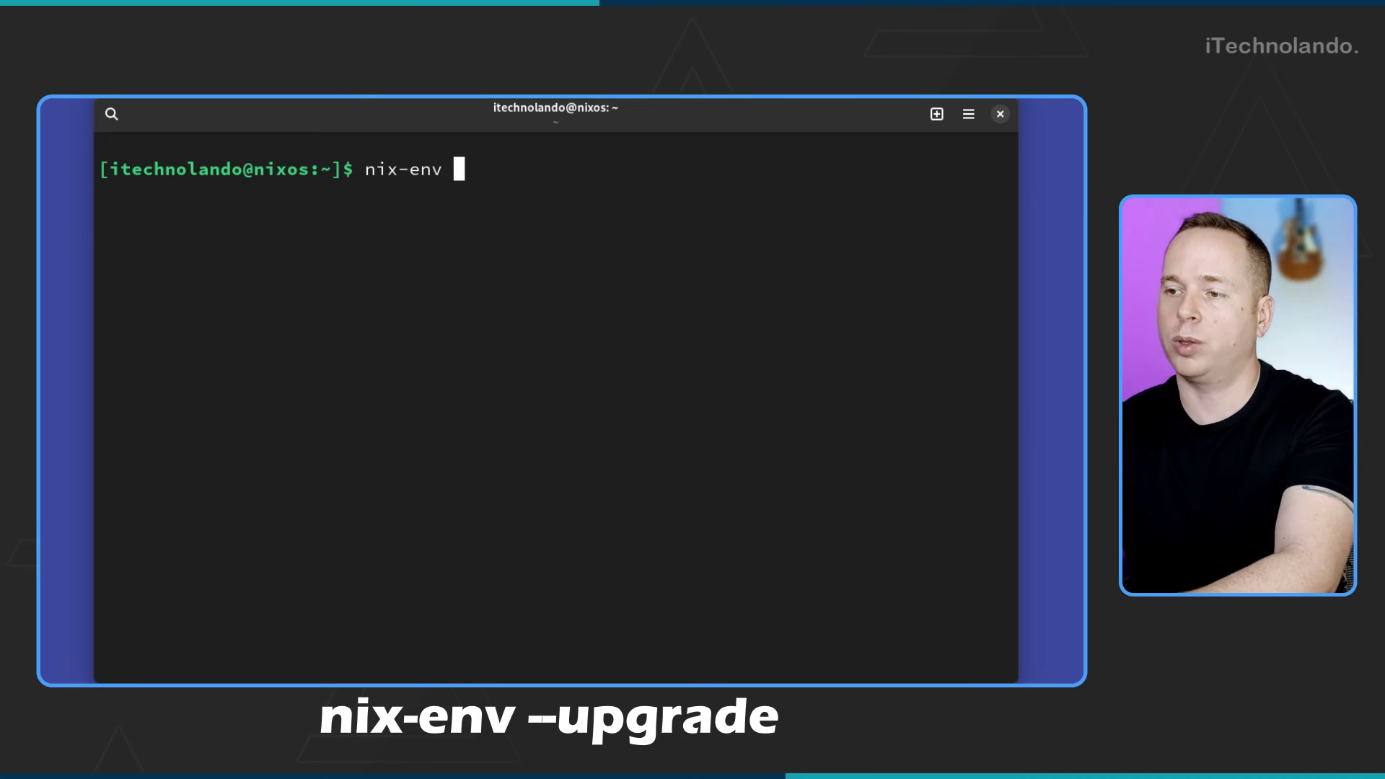
pyautogui.write(' --u')
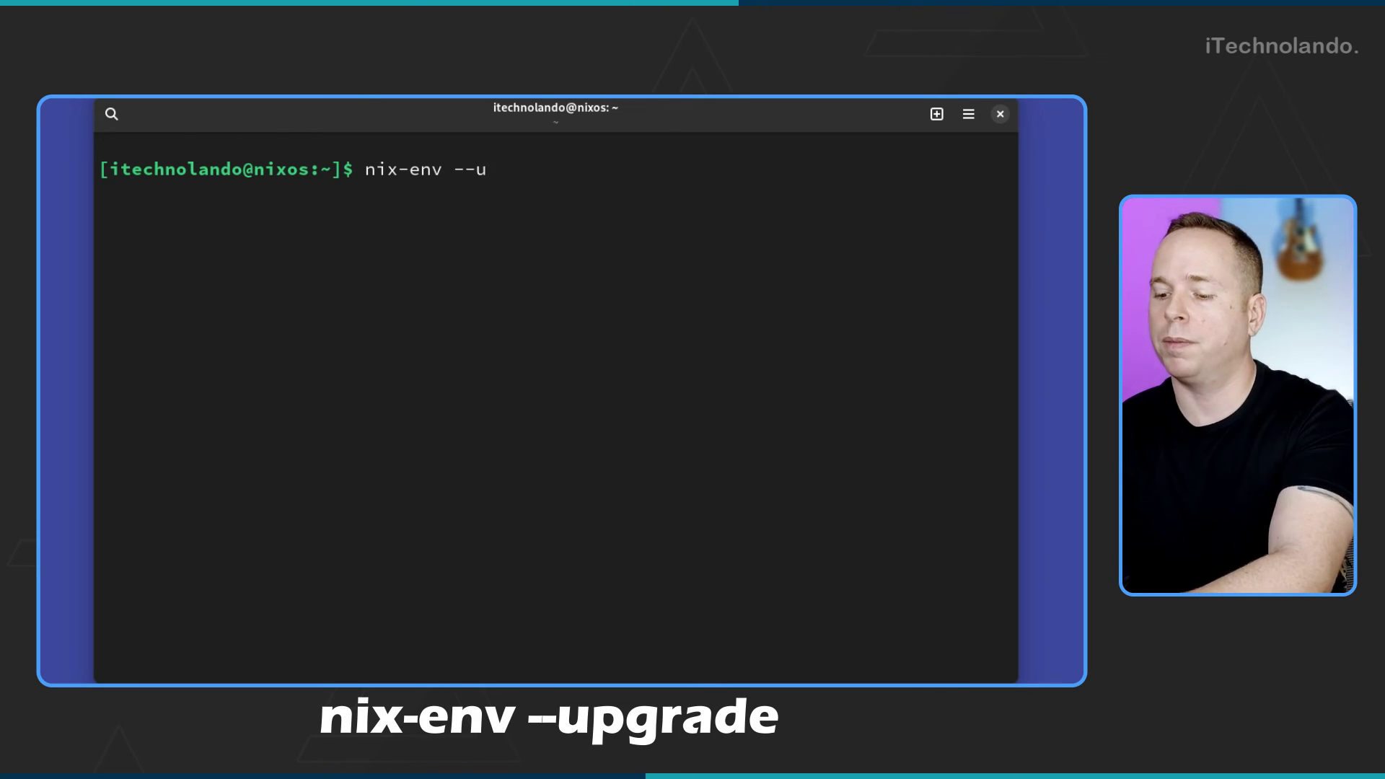
pyautogui.write('pgrade')
pyautogui.press('Return')
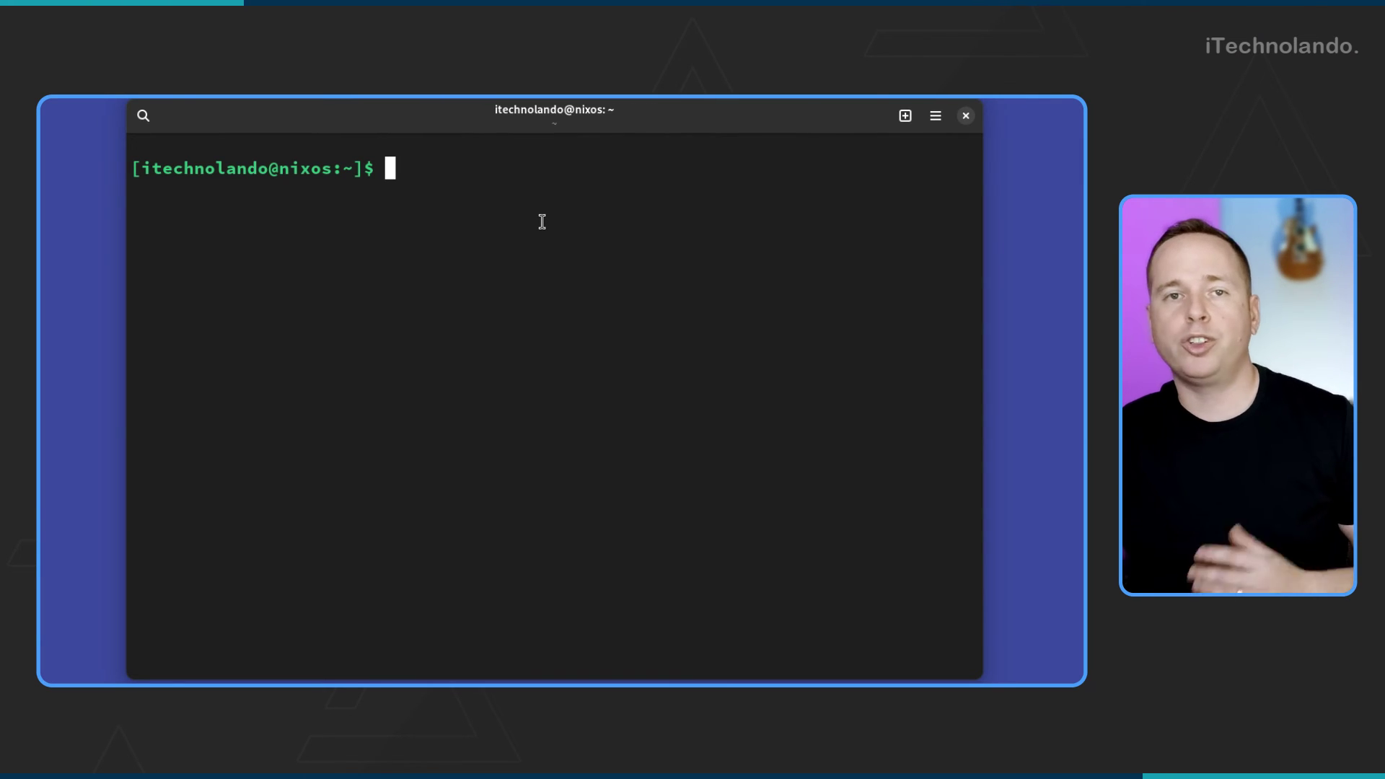
# Write the install command nix-env -iA nixos.htop at the prompt as an example, and erase it
pyautogui.write('nix')
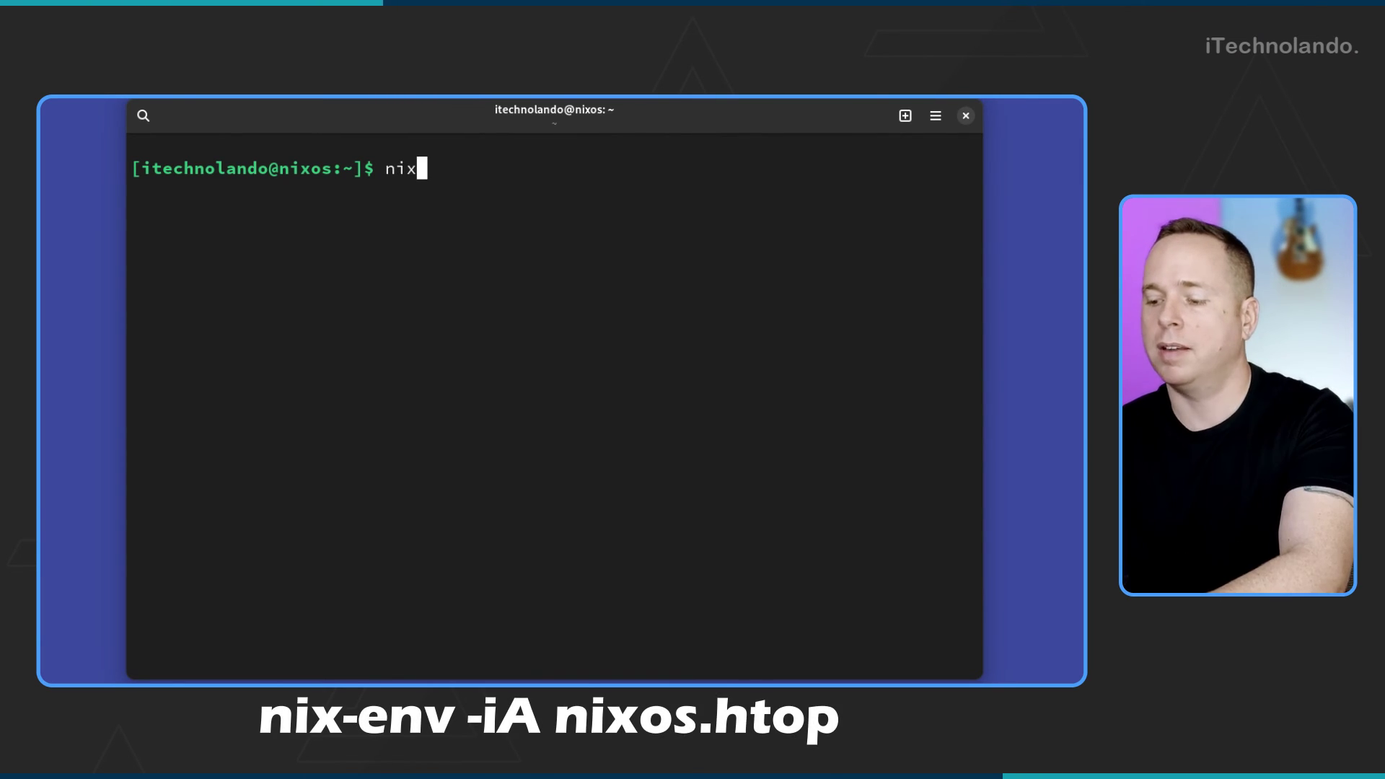
pyautogui.write('-env ')
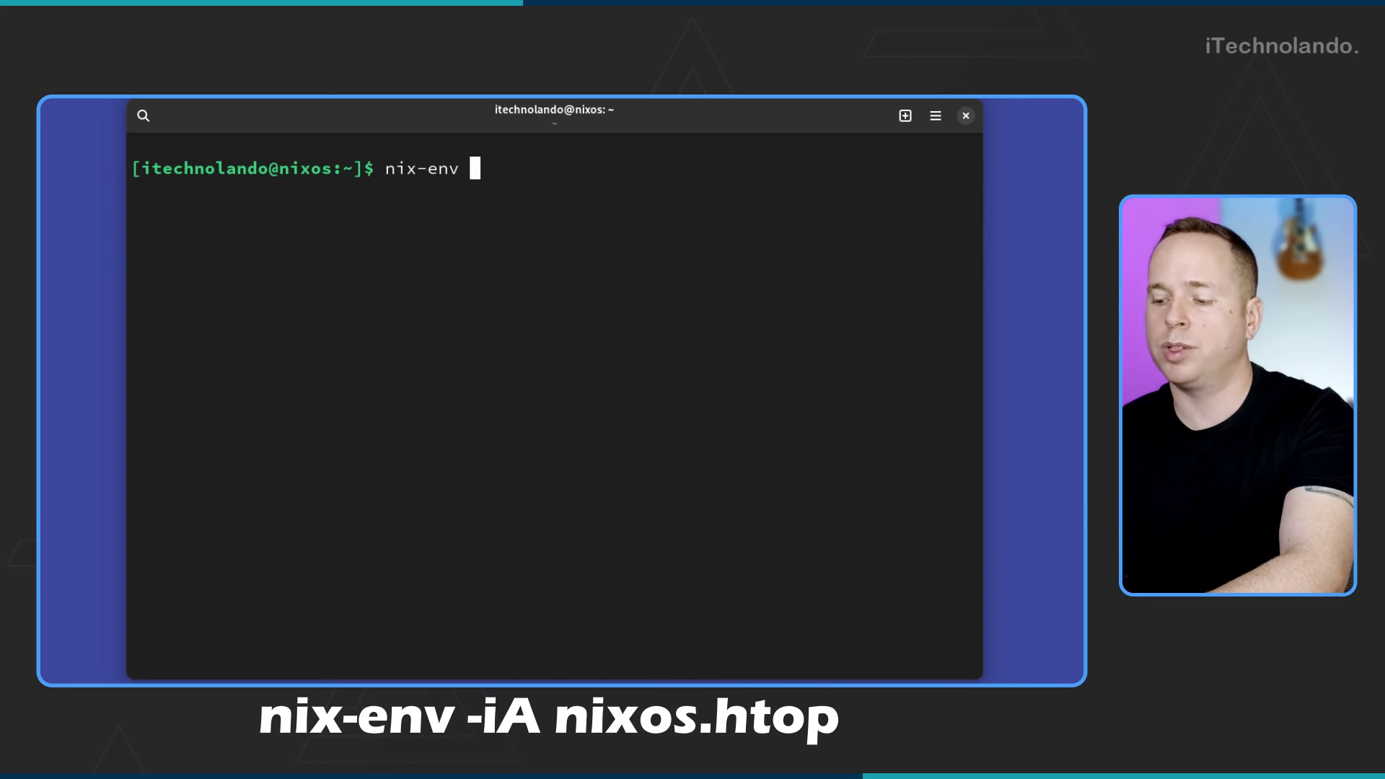
pyautogui.write('-iA nix')
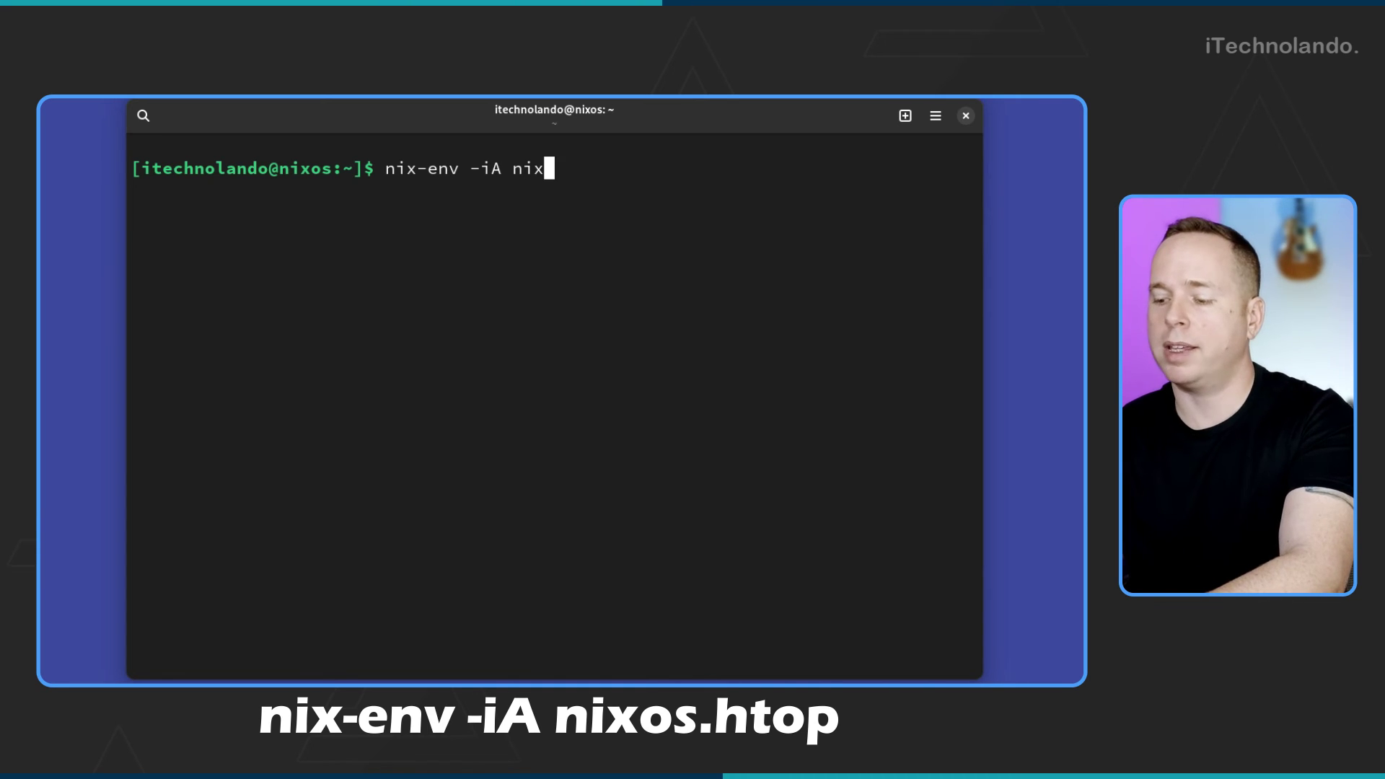
pyautogui.write('os.')
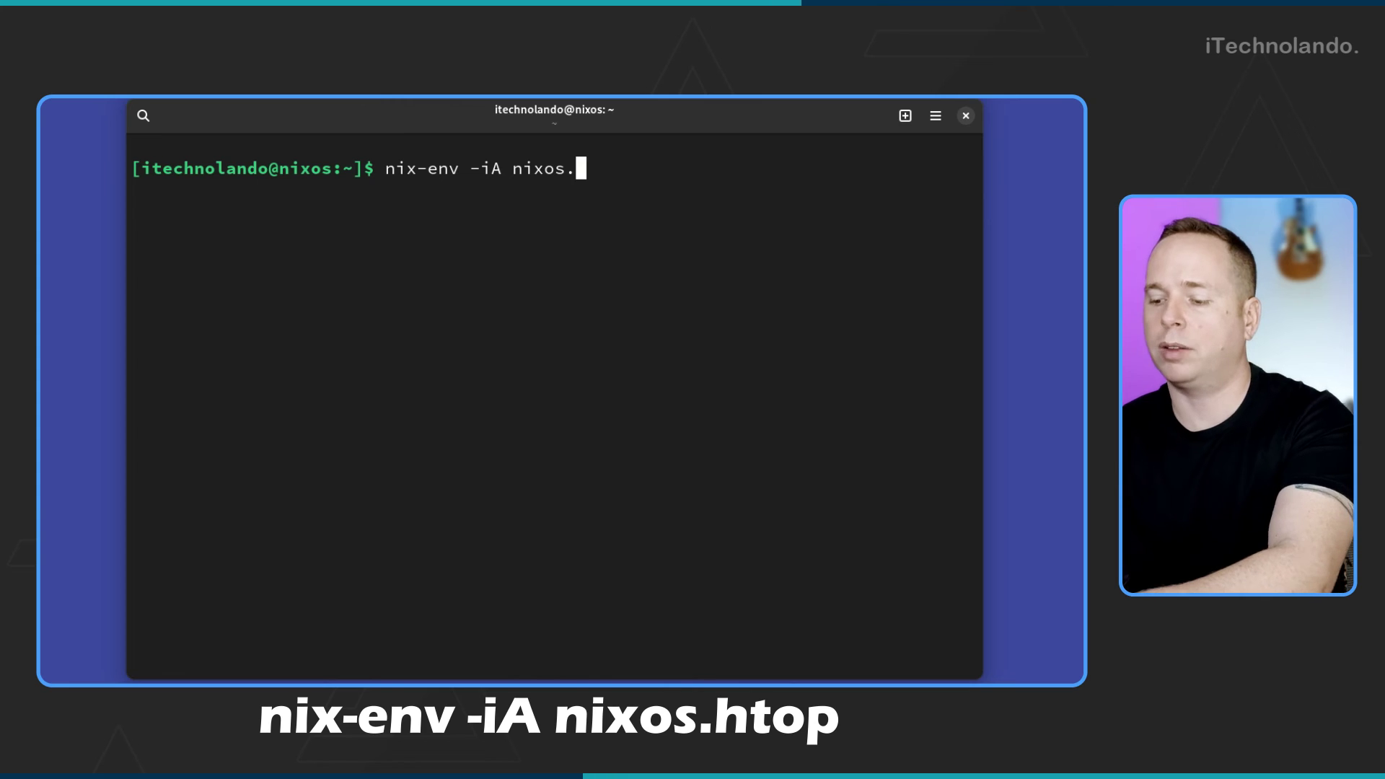
pyautogui.write('htop')
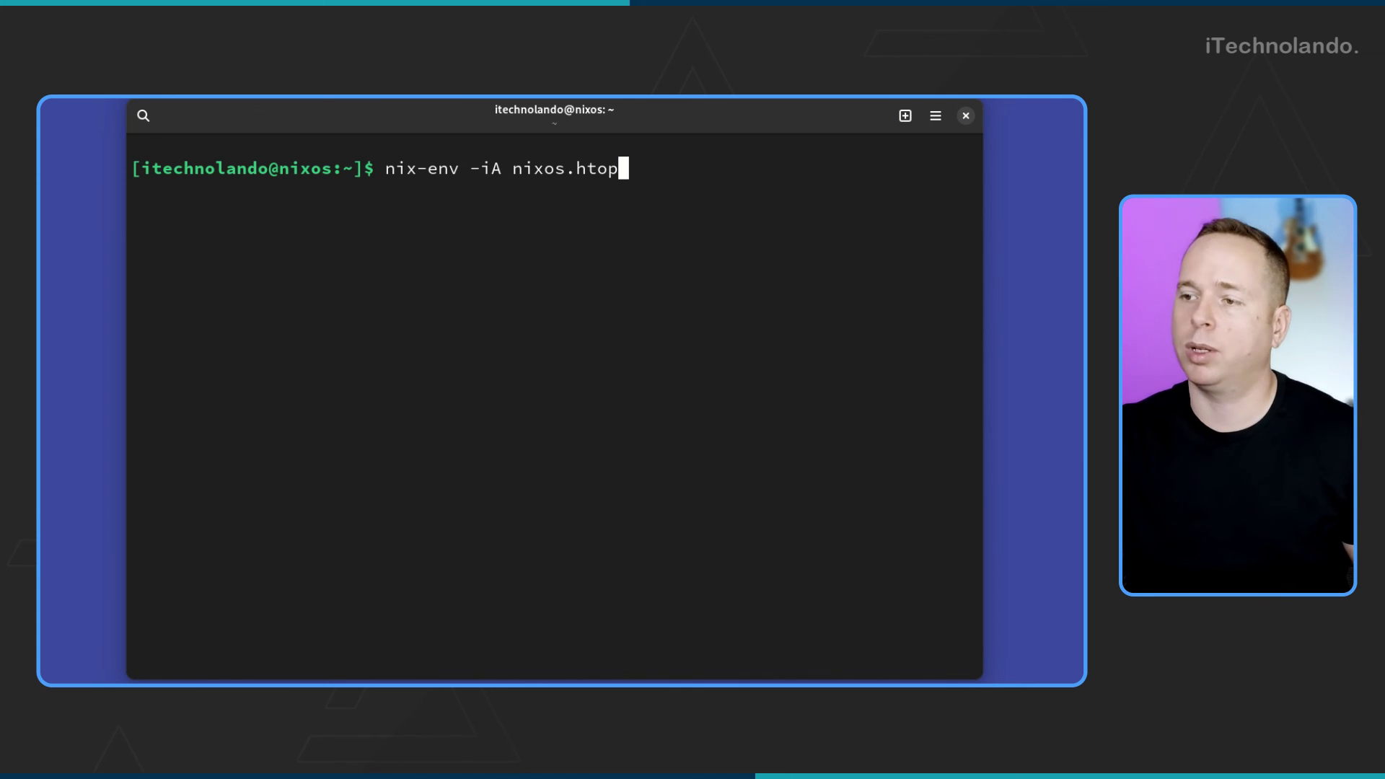
pyautogui.press('BackSpace')
pyautogui.press('BackSpace')
pyautogui.press('BackSpace')
pyautogui.press('BackSpace')
pyautogui.press('BackSpace')
pyautogui.press('BackSpace')
pyautogui.press('BackSpace')
pyautogui.press('BackSpace')
pyautogui.press('BackSpace')
pyautogui.press('BackSpace')
pyautogui.press('BackSpace')
pyautogui.press('BackSpace')
pyautogui.press('BackSpace')
pyautogui.press('BackSpace')
pyautogui.press('BackSpace')
pyautogui.press('BackSpace')
pyautogui.press('BackSpace')
pyautogui.press('BackSpace')
pyautogui.press('BackSpace')
pyautogui.press('BackSpace')
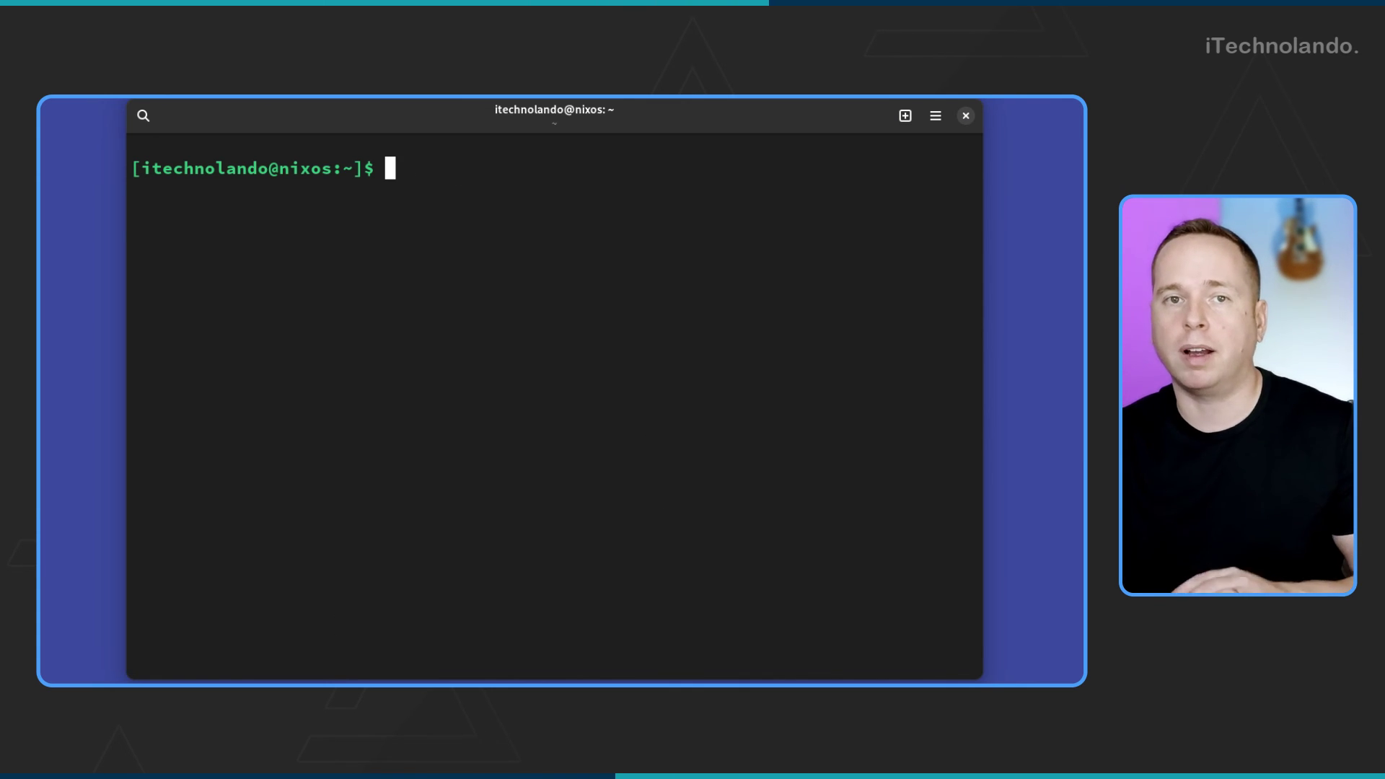
# Start a temporary shell that provides htop by running nix-shell -p htop
pyautogui.write('nix-s')
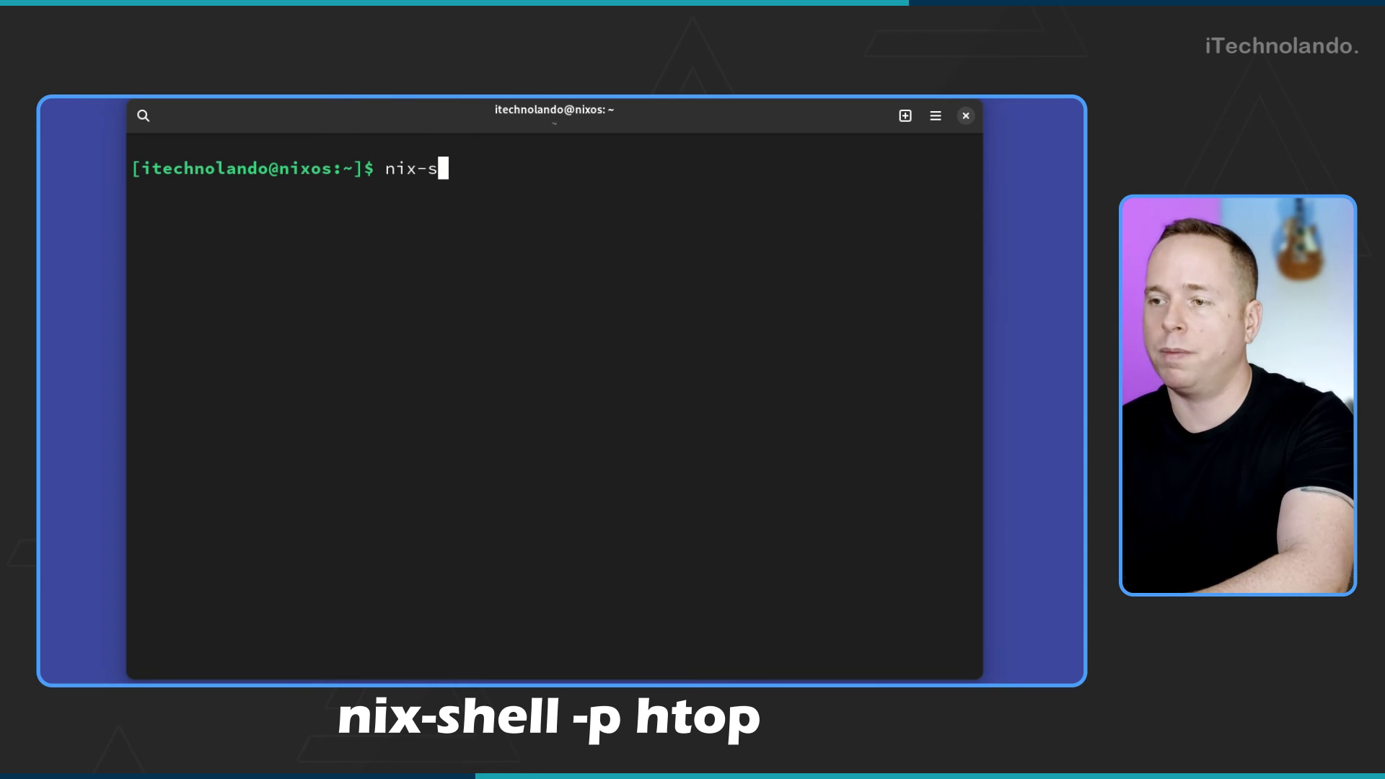
pyautogui.write('hell -p h')
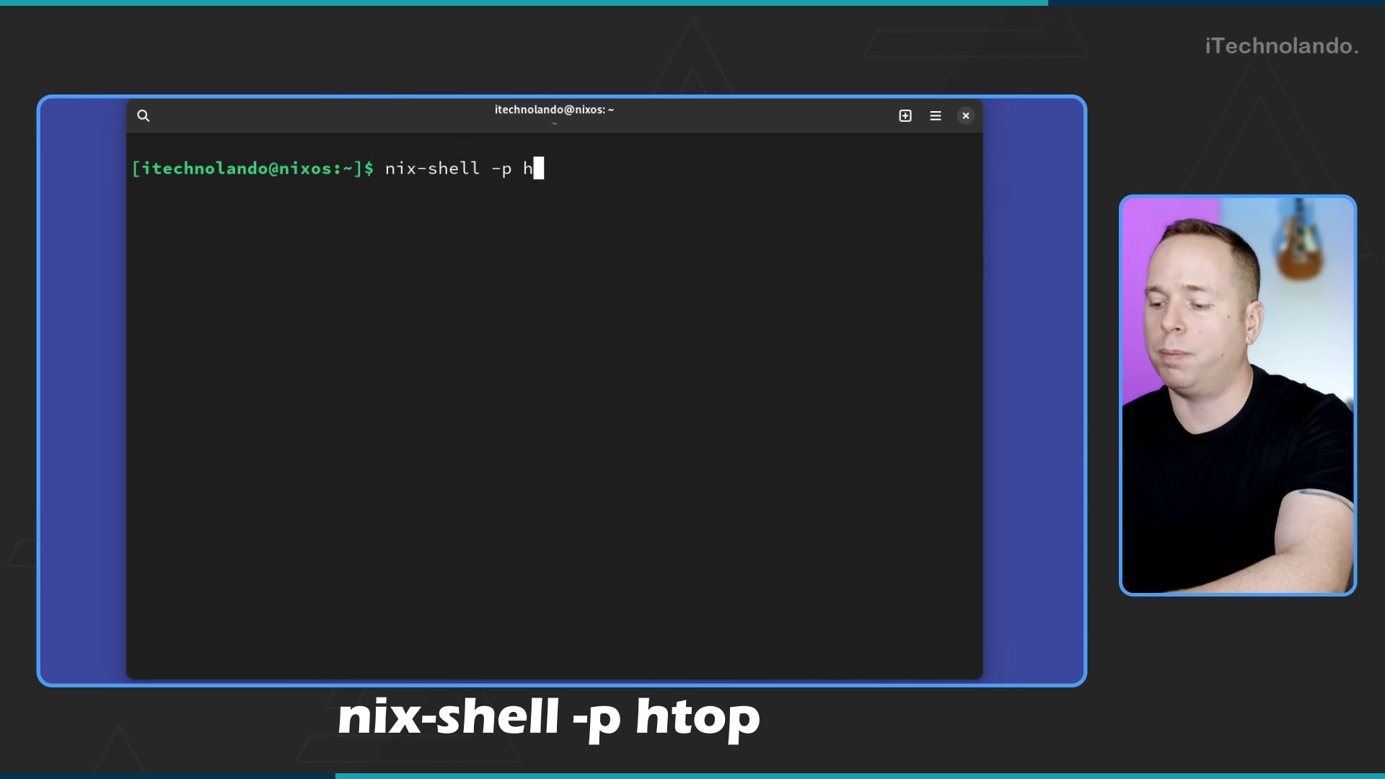
pyautogui.write('top')
pyautogui.press('Return')
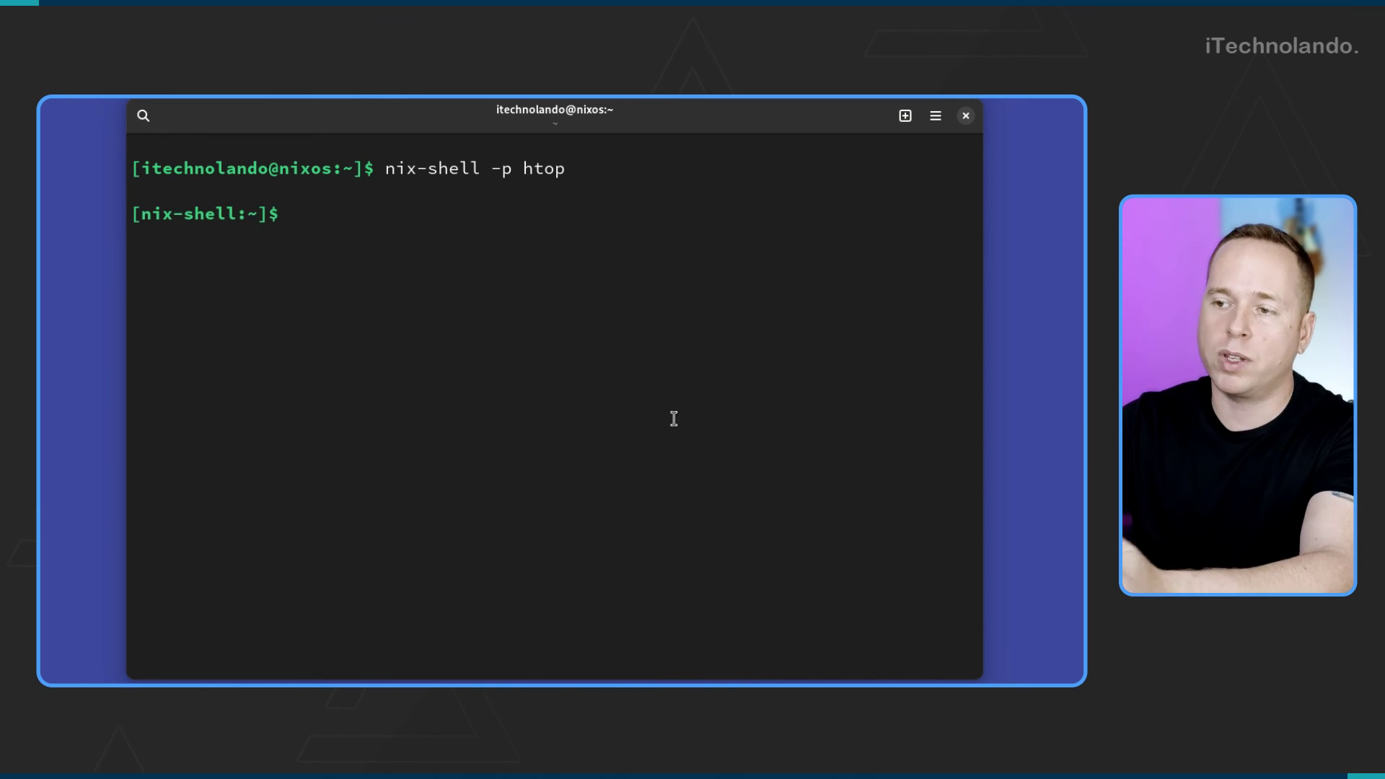
# Highlight the nix-shell prompt, clear the selection, and run htop inside the temporary shell
pyautogui.moveTo(269, 213); pyautogui.dragTo(131, 214)
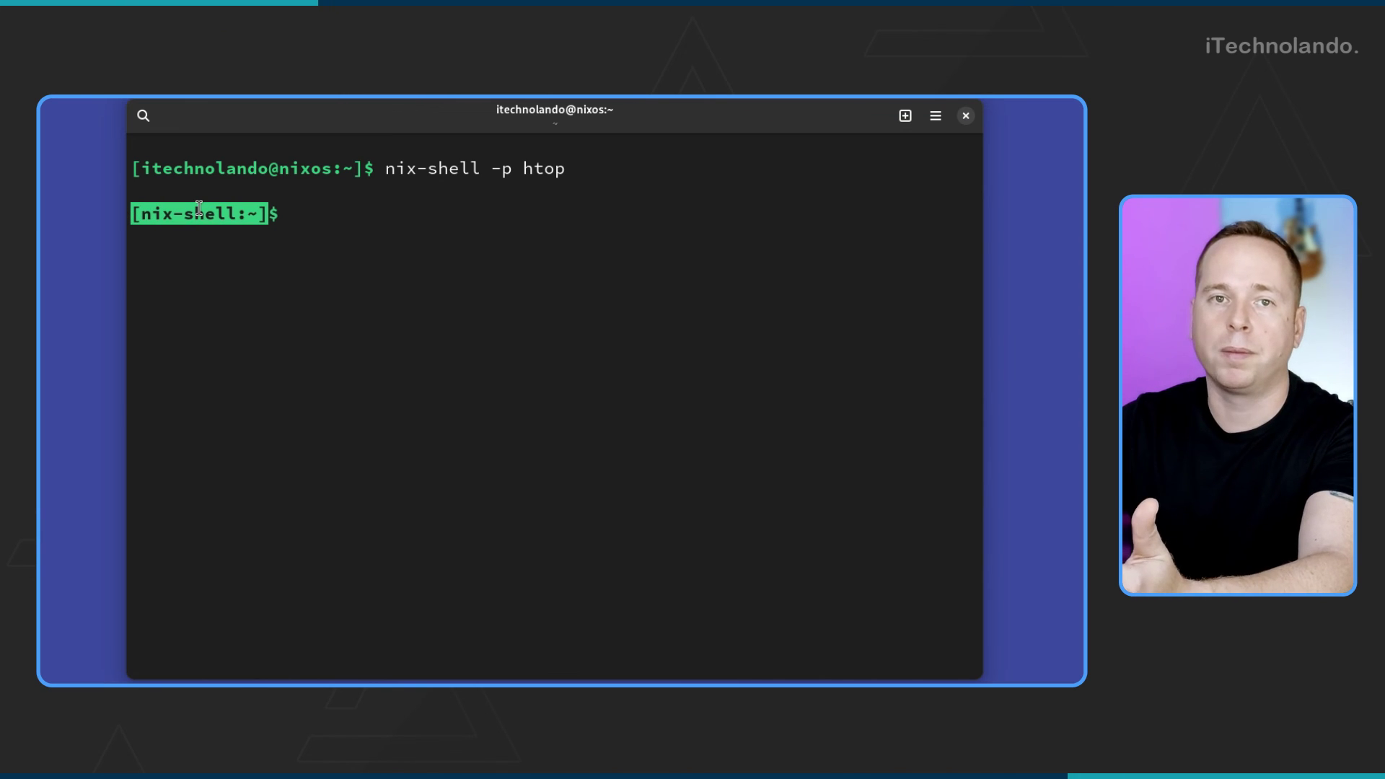
pyautogui.click(338, 212)
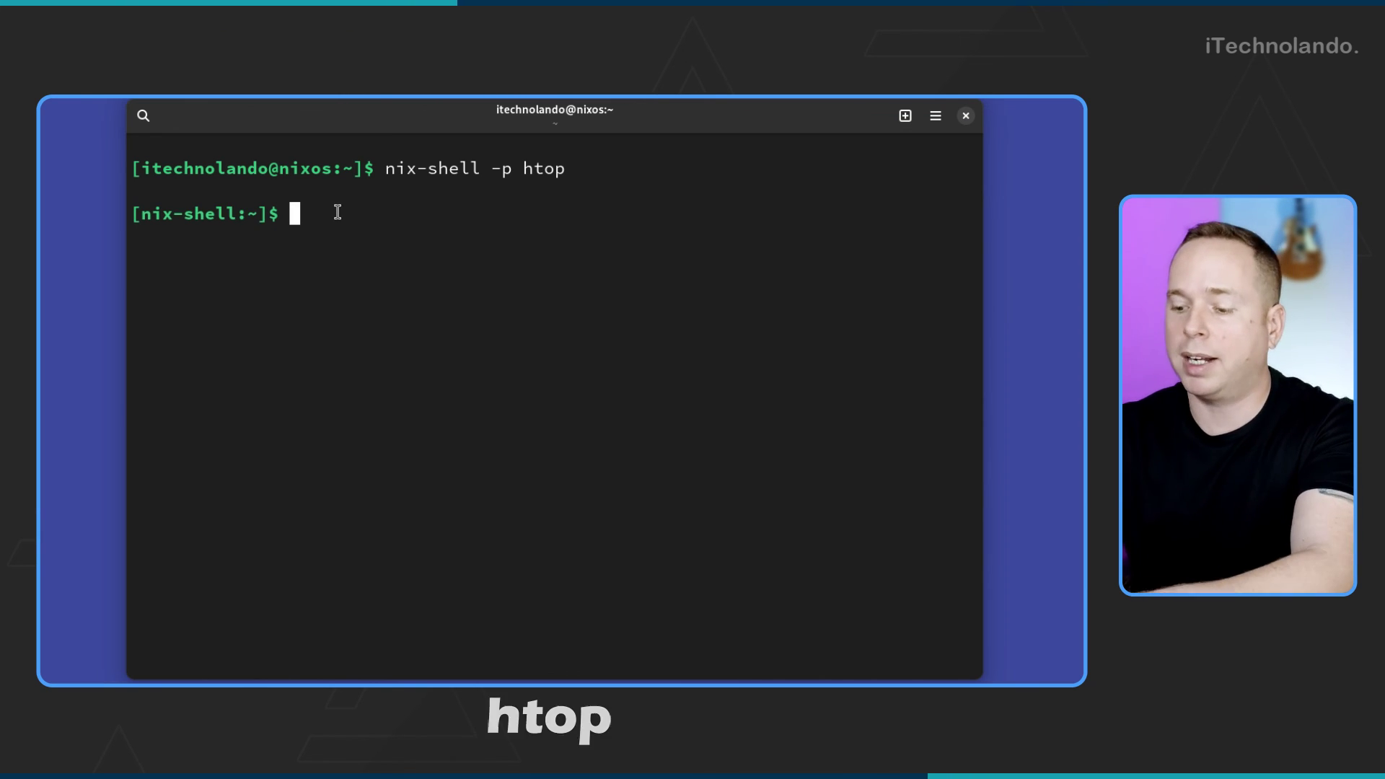
pyautogui.write('ht')
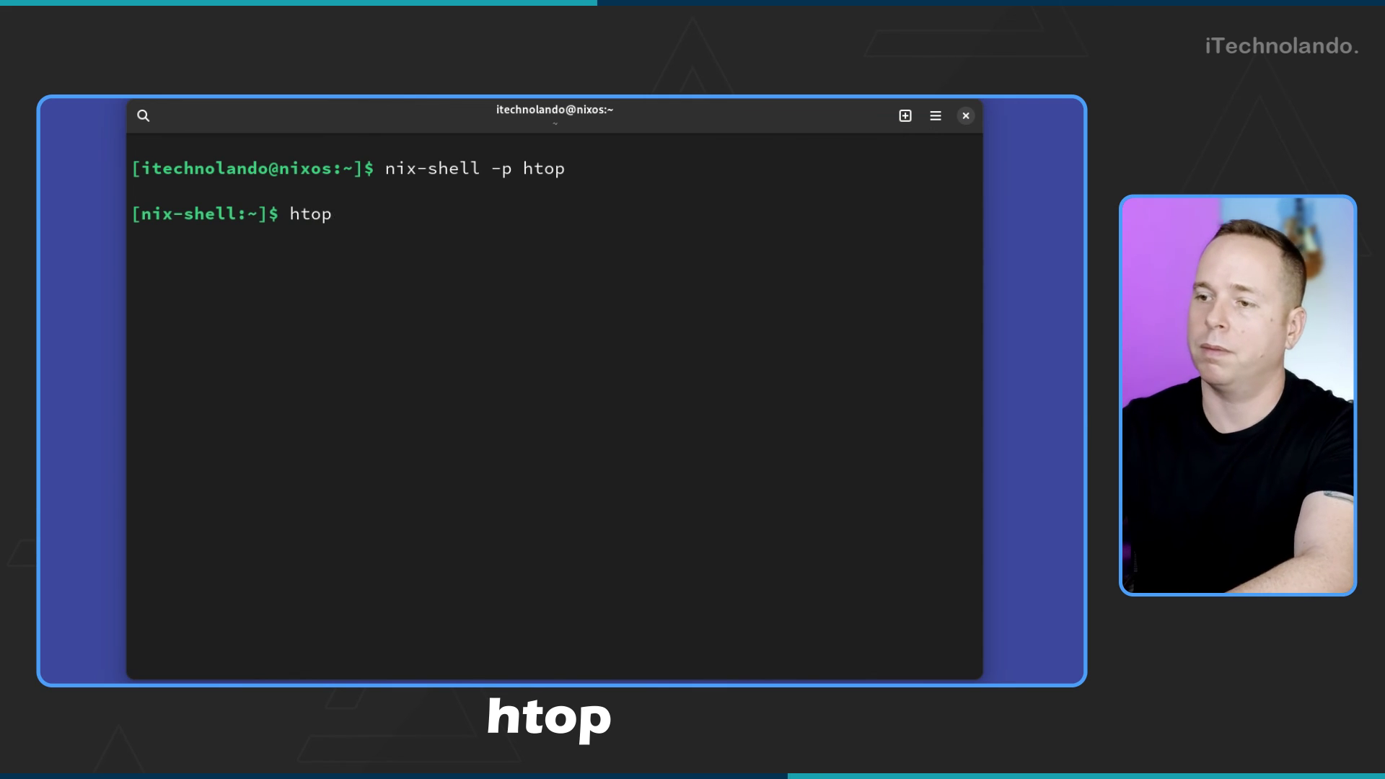
pyautogui.write('op')
pyautogui.press('Return')
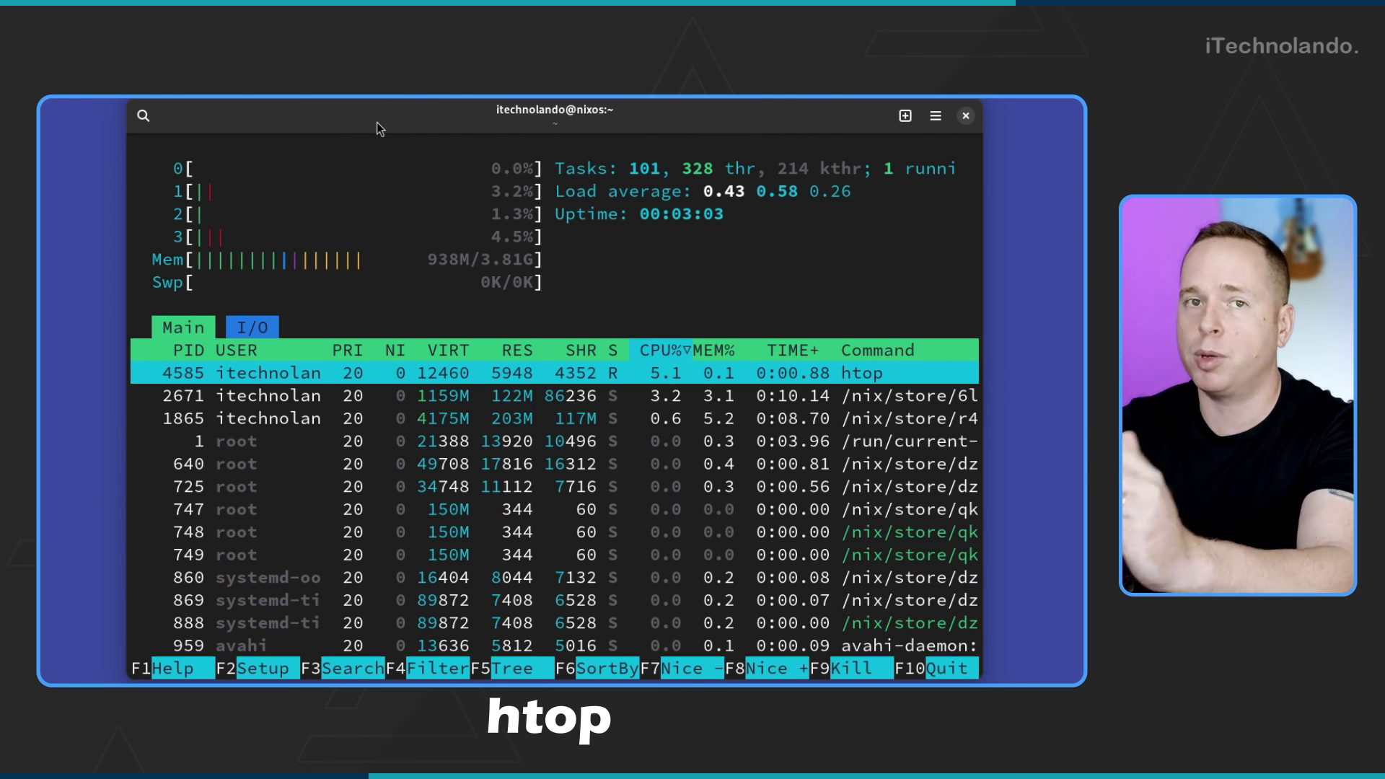
# Quit htop and leave the temporary nix-shell with the exit command
pyautogui.press('q')
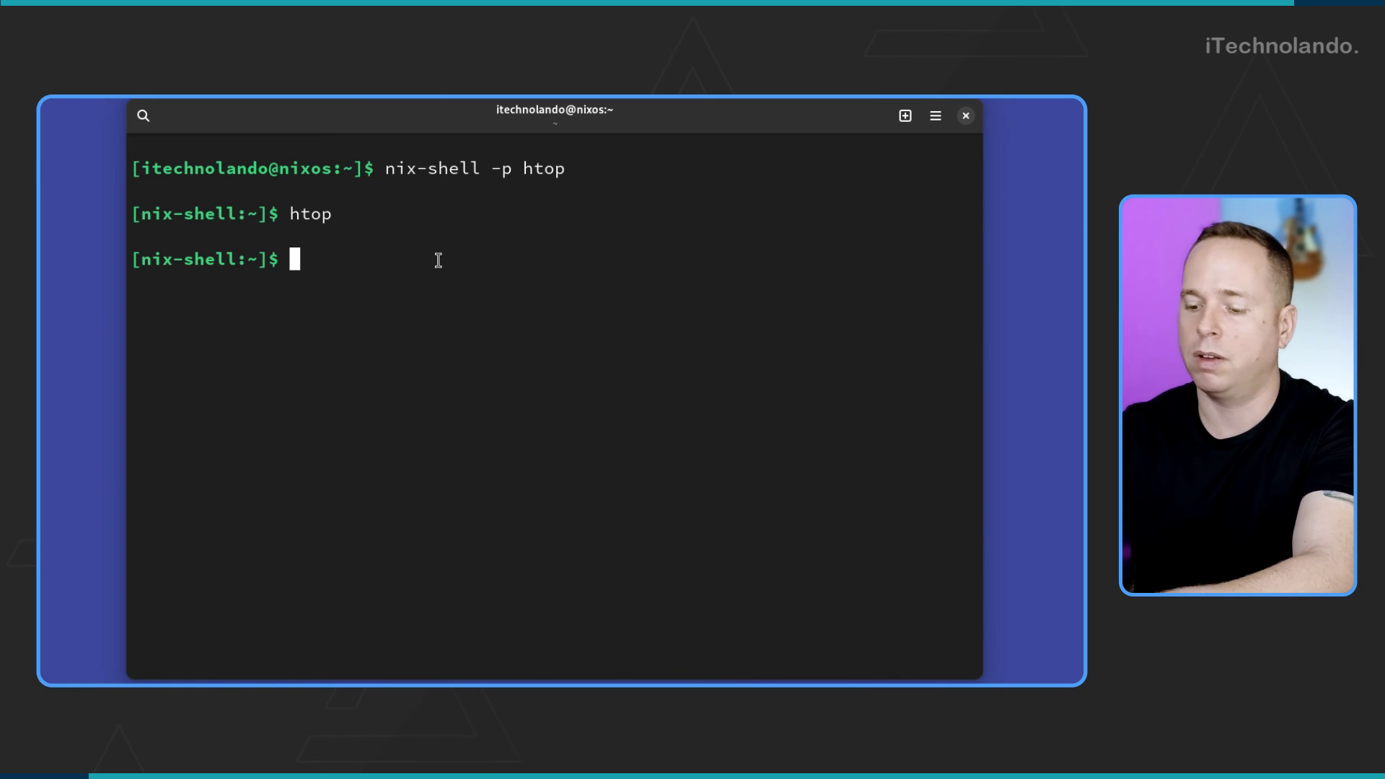
pyautogui.write('exit')
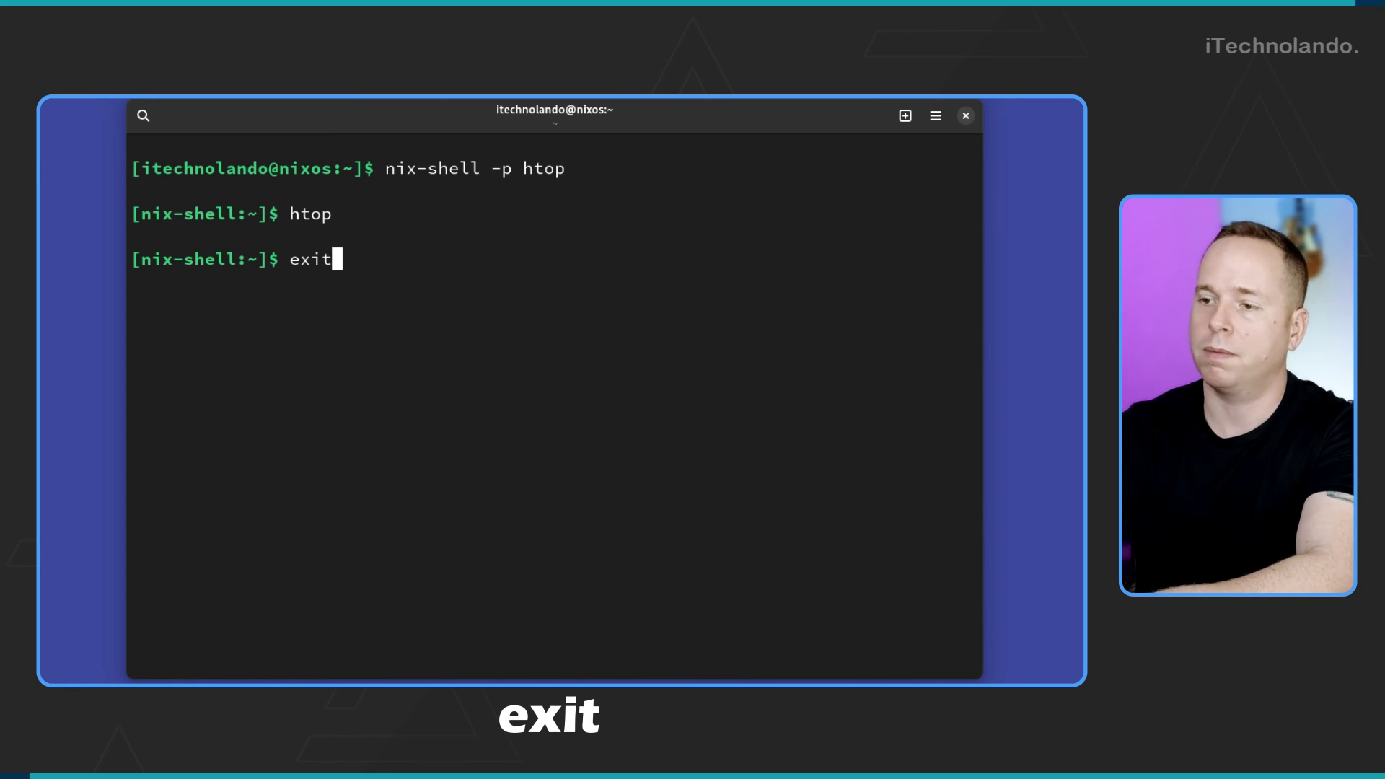
pyautogui.press('Return')
# Highlight the regular user prompt, clear the selection, and try to run htop outside the temporary shell
pyautogui.moveTo(406, 324); pyautogui.dragTo(148, 324)
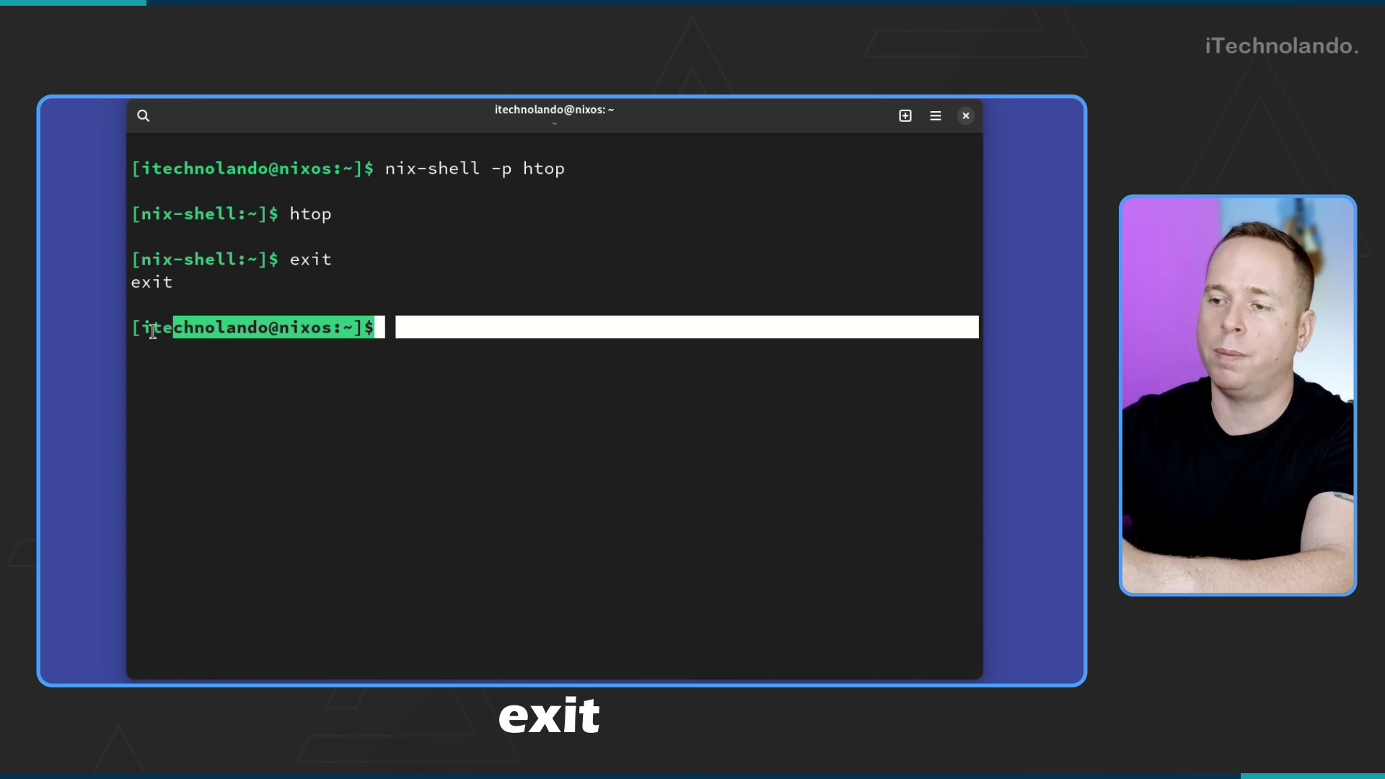
pyautogui.click(442, 337)
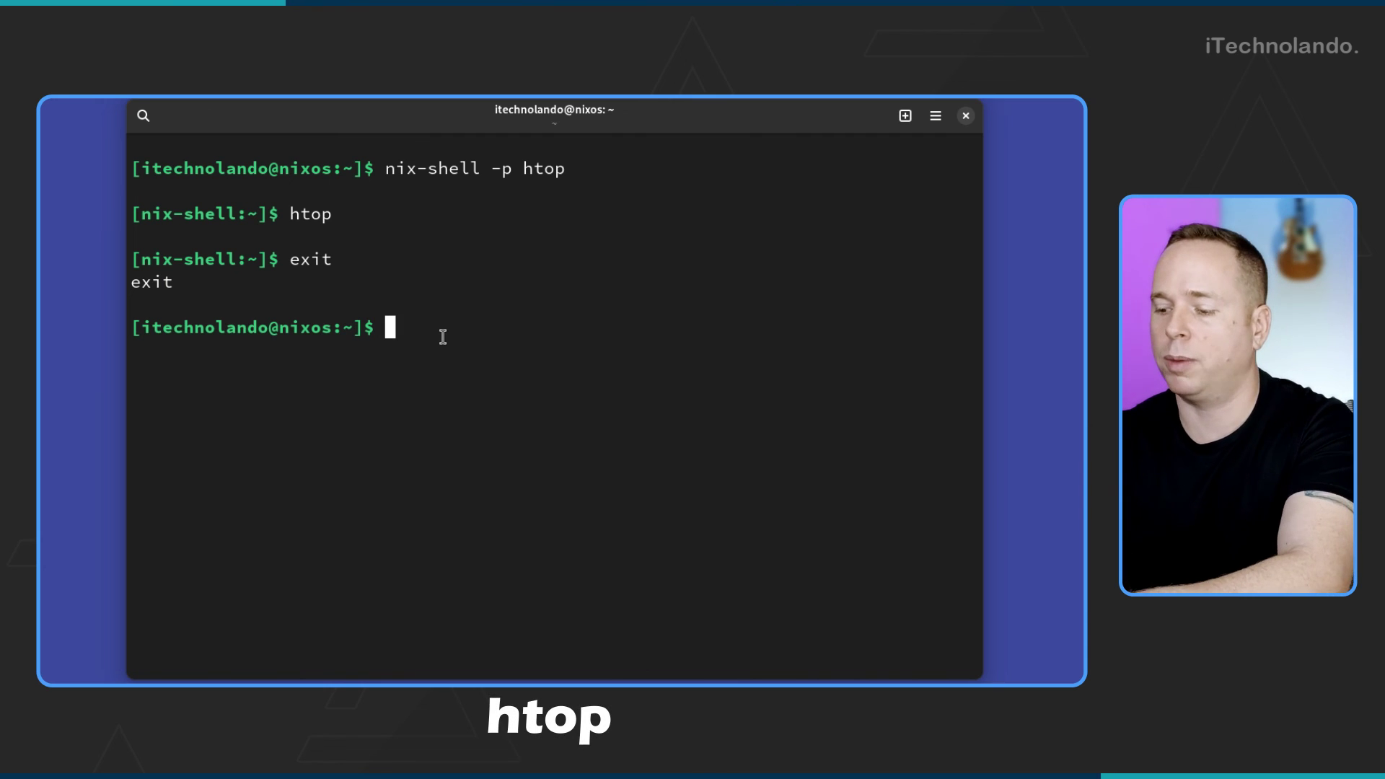
pyautogui.write('htop[')
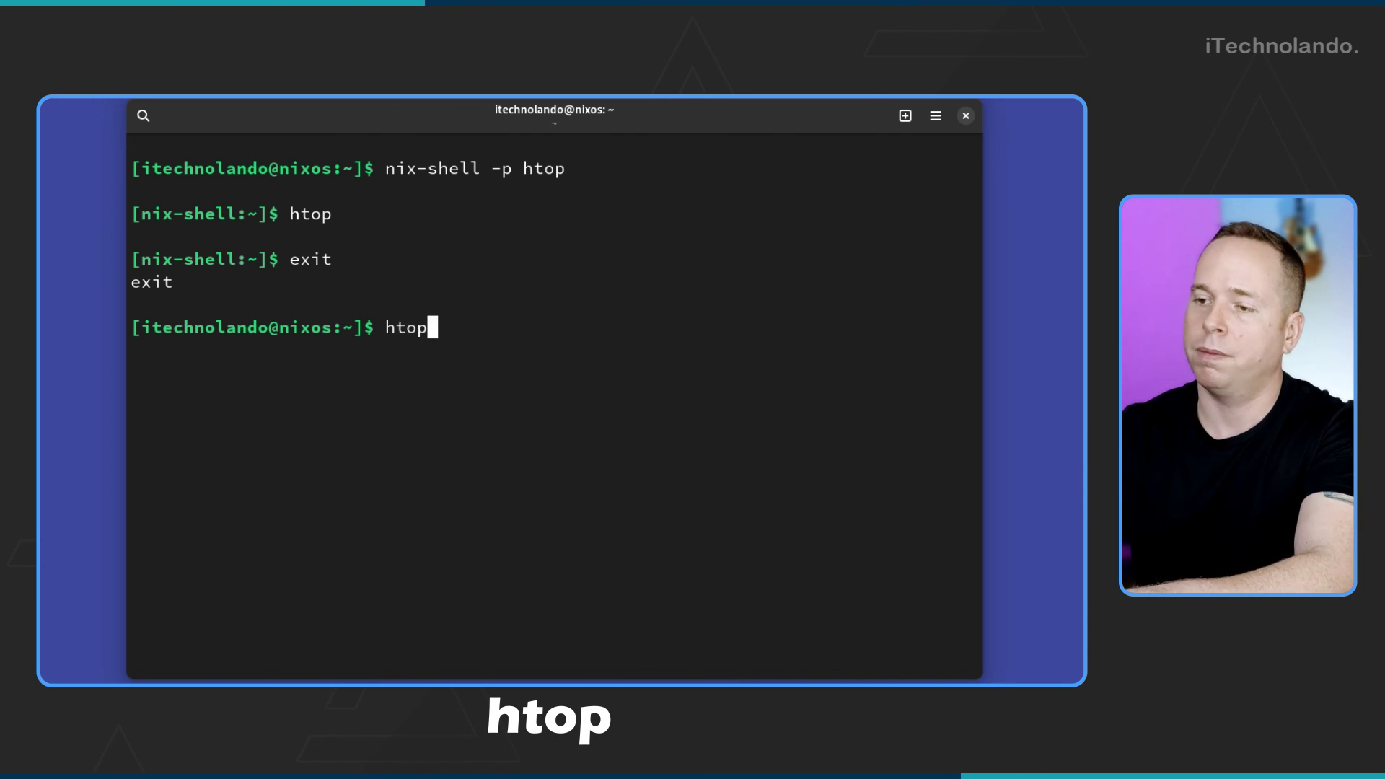
pyautogui.press('Return')
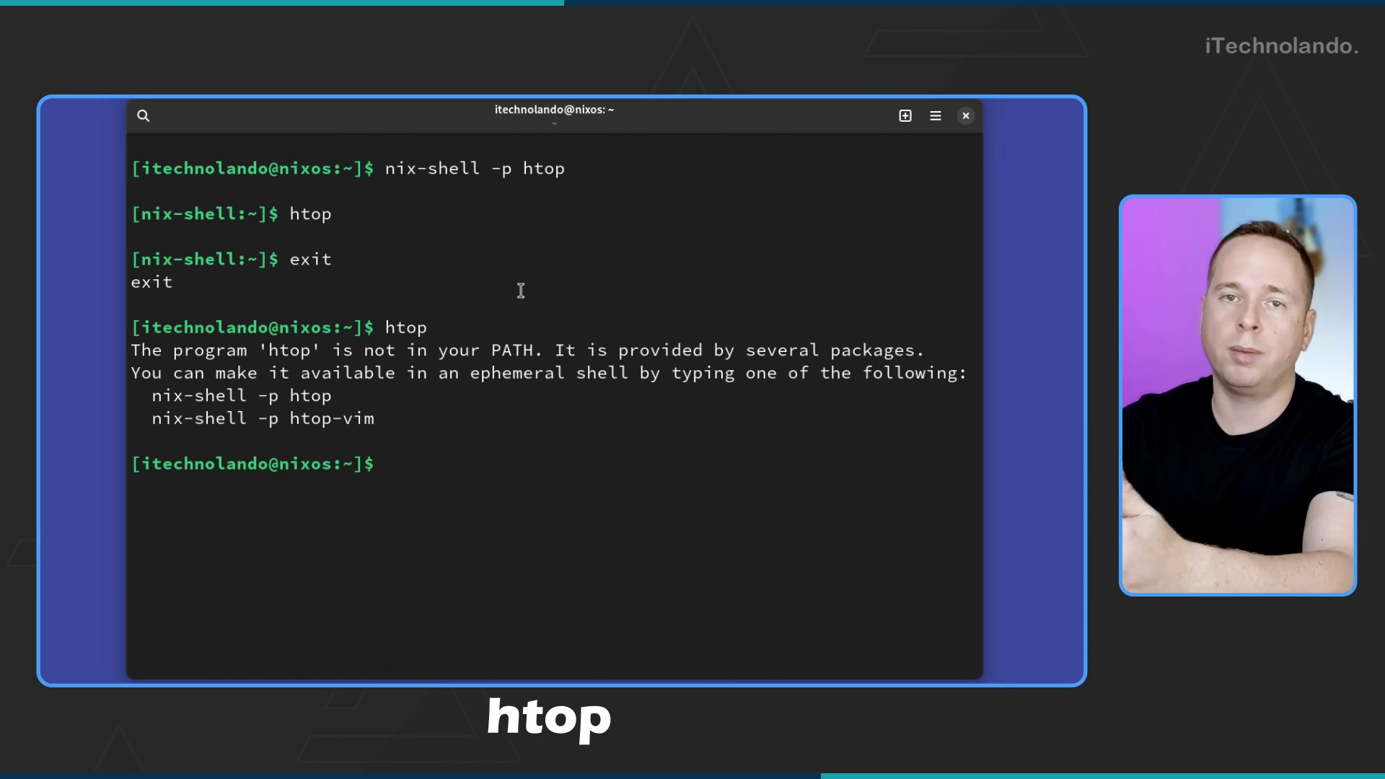